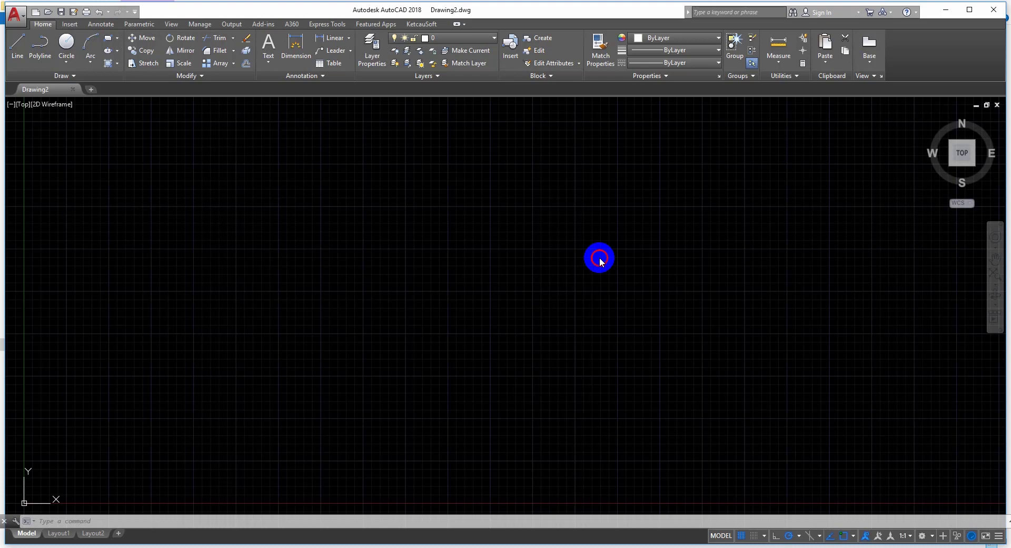
Step: Create four new layers in the Layer Properties Manager, keeping the default names Layer1 to Layer4
{"action": "left_click", "coordinate": [600, 258]}
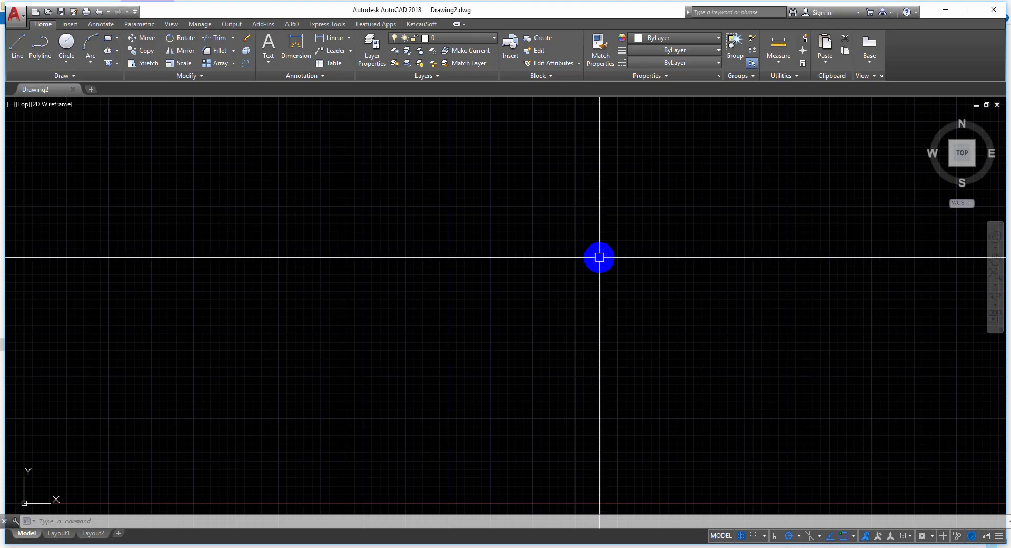
{"action": "type", "text": "la"}
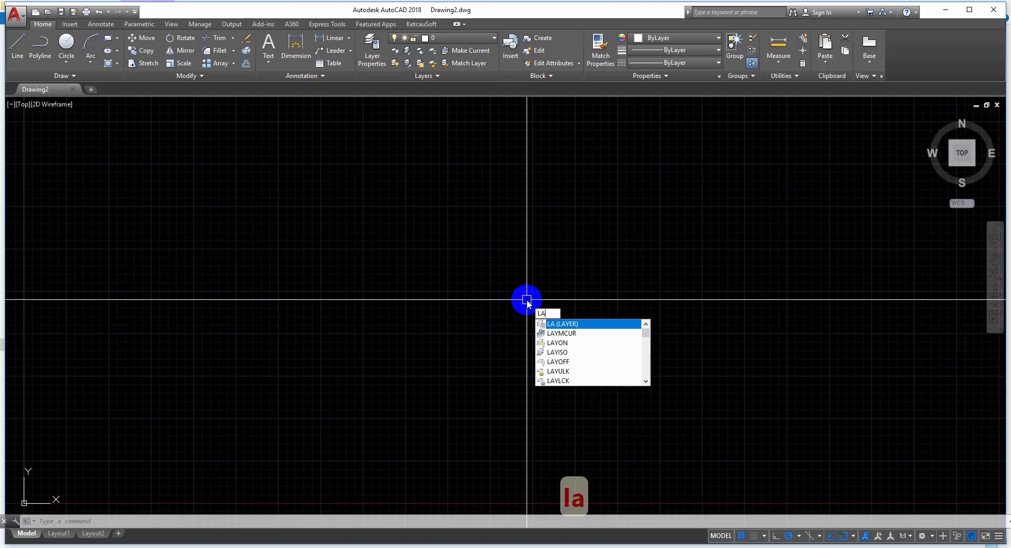
{"action": "key", "text": "Return"}
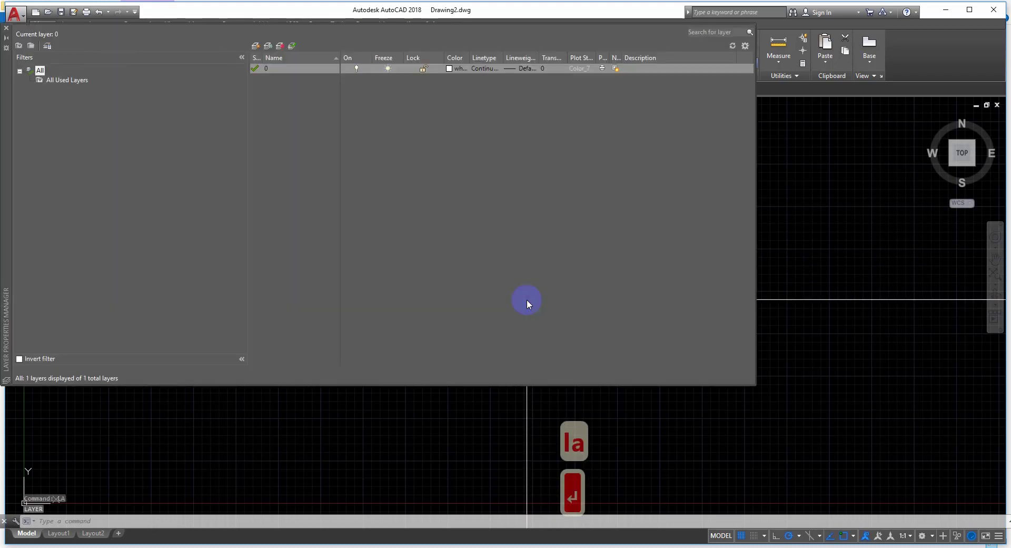
{"action": "left_click", "coordinate": [257, 46]}
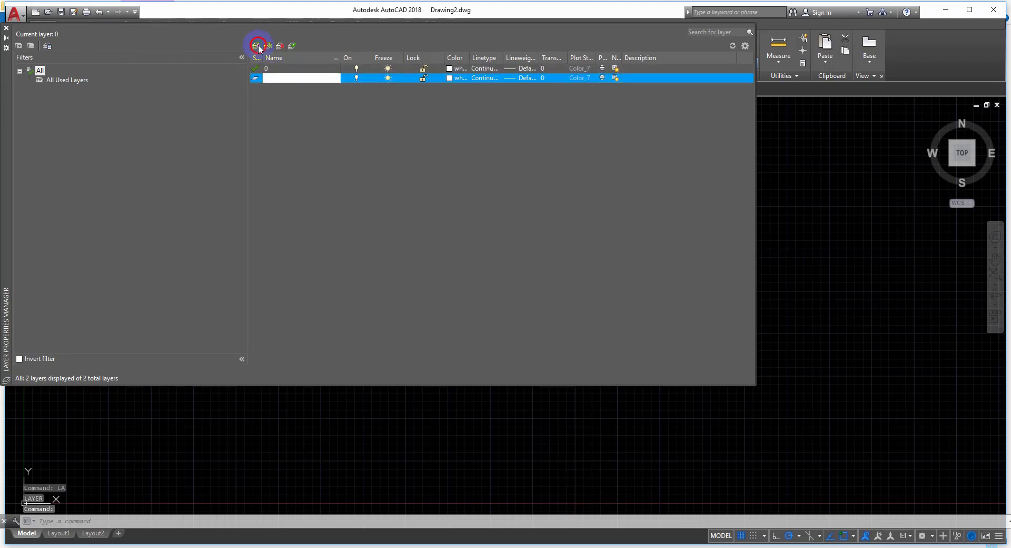
{"action": "left_click", "coordinate": [257, 45]}
{"action": "left_click", "coordinate": [257, 46]}
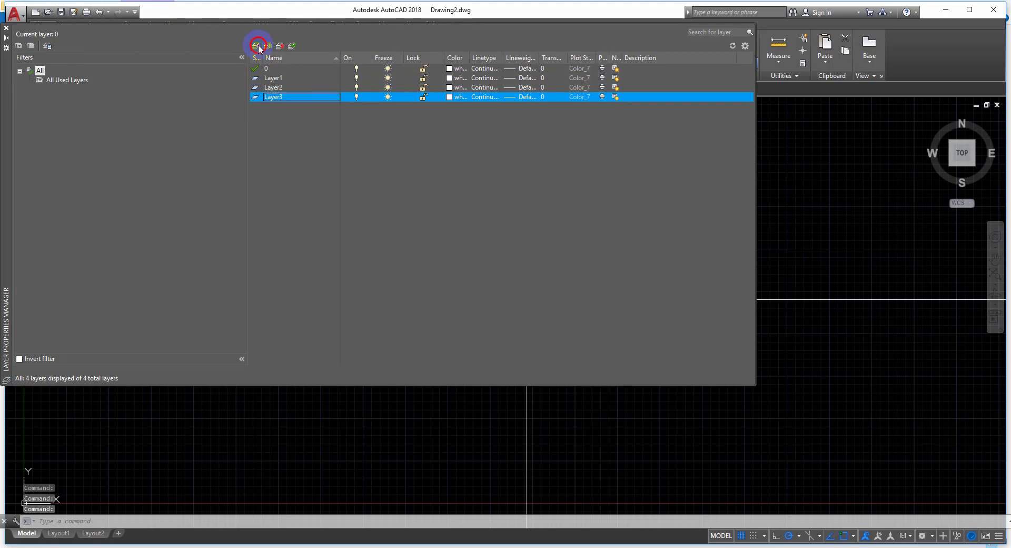
{"action": "left_click", "coordinate": [256, 46]}
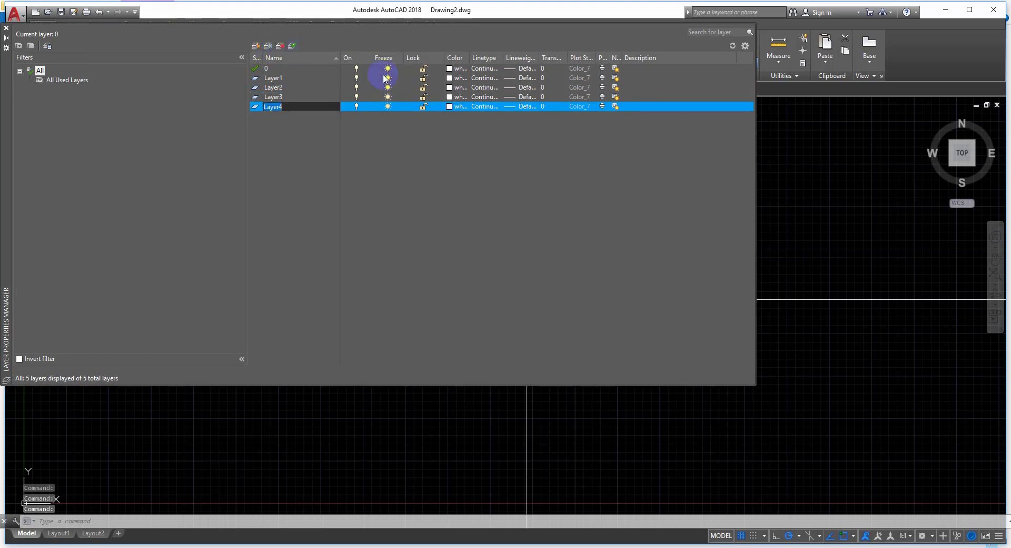
{"action": "left_click", "coordinate": [296, 85]}
{"action": "left_click", "coordinate": [294, 78]}
{"action": "left_click", "coordinate": [298, 88]}
{"action": "left_click", "coordinate": [291, 98]}
{"action": "left_click", "coordinate": [289, 106]}
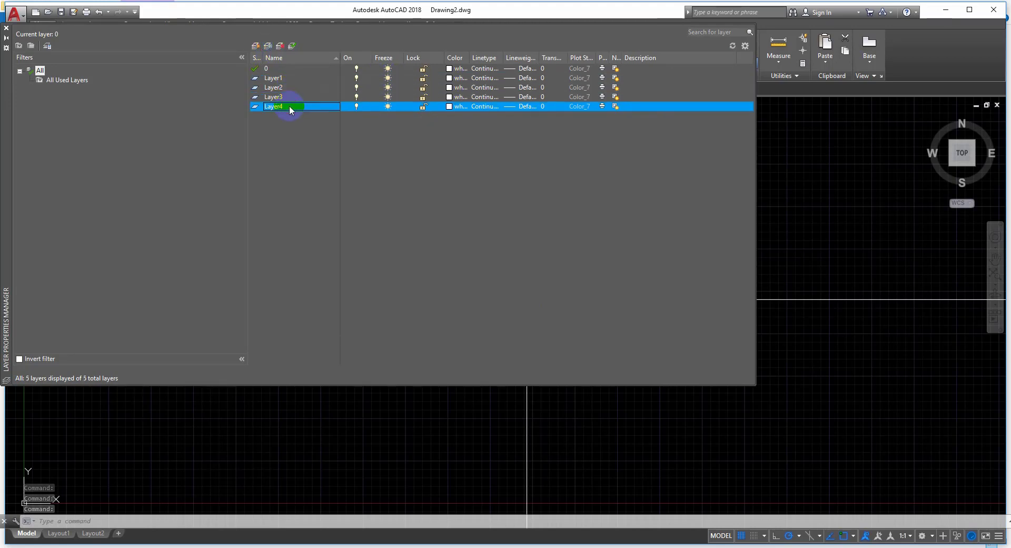
Step: Set the color of Layer1 to yellow and the color of Layer2 to blue
{"action": "left_click", "coordinate": [448, 78]}
{"action": "left_click", "coordinate": [434, 301]}
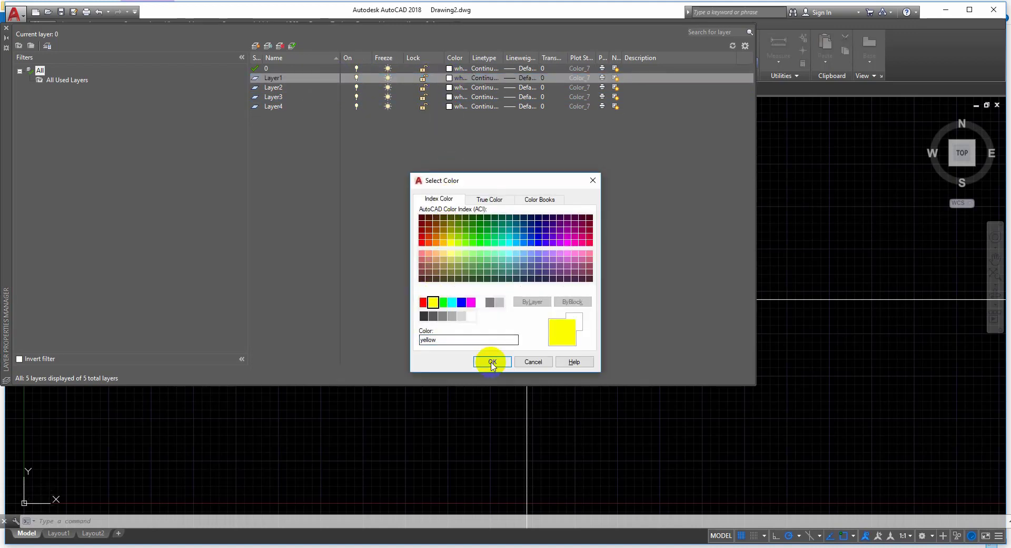
{"action": "left_click", "coordinate": [492, 362]}
{"action": "left_click", "coordinate": [449, 88]}
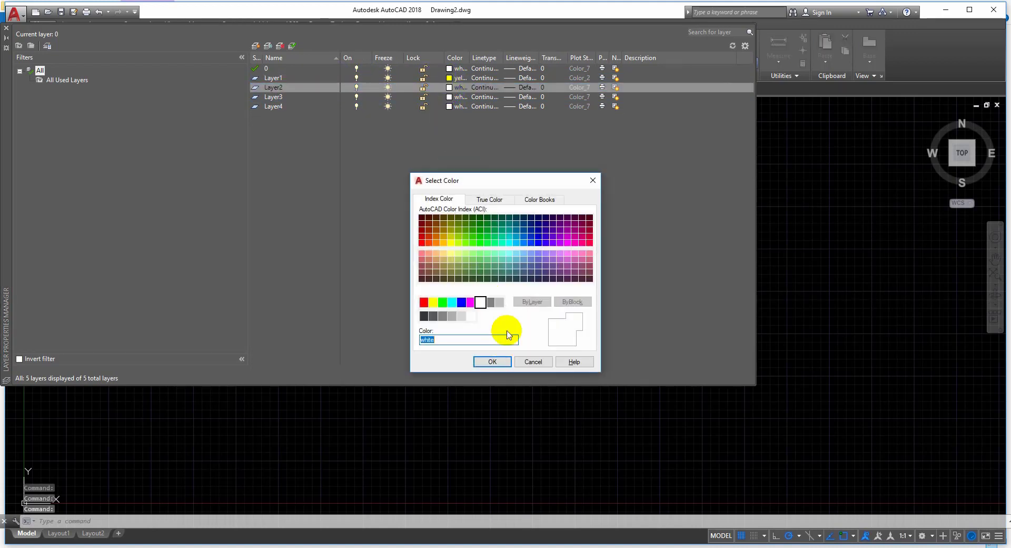
{"action": "left_click", "coordinate": [461, 302]}
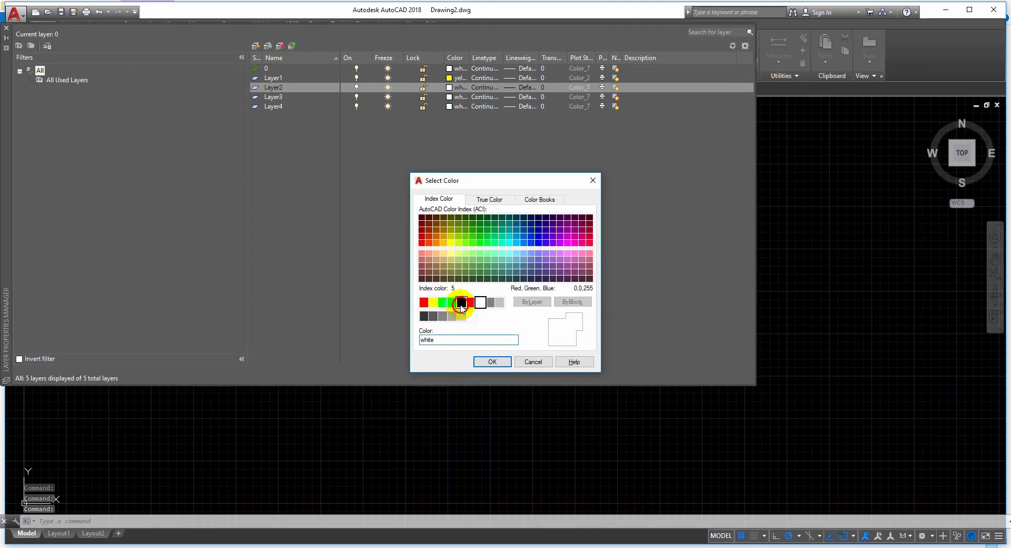
{"action": "left_click", "coordinate": [492, 362]}
Step: Set the color of Layer3 to red and Layer4 to magenta, and close the layer manager
{"action": "left_click", "coordinate": [449, 98]}
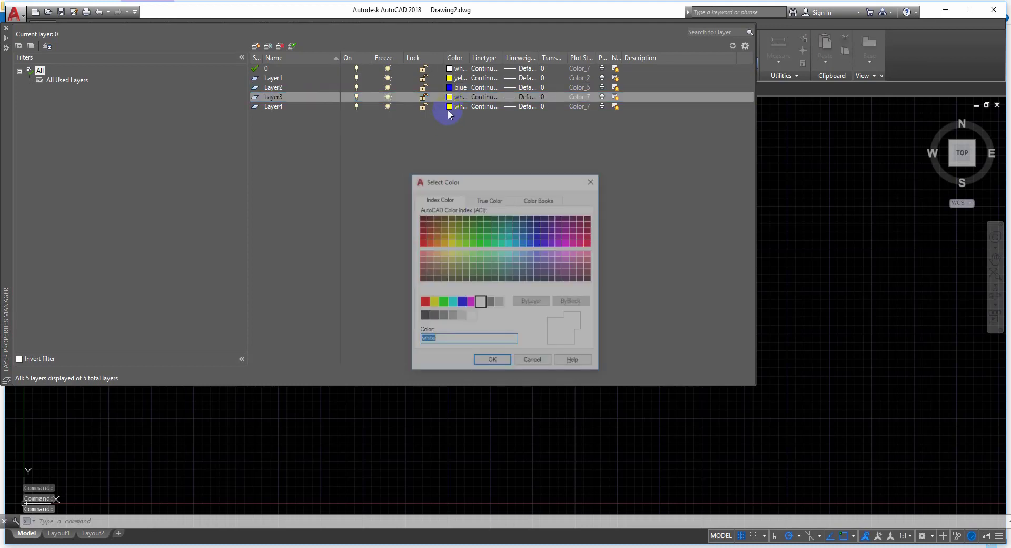
{"action": "left_click", "coordinate": [423, 302]}
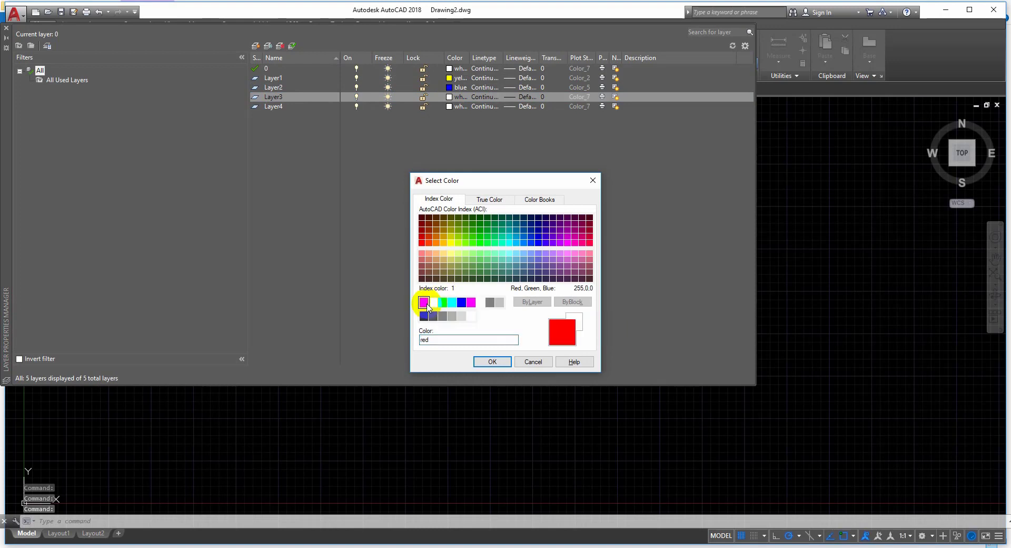
{"action": "left_click", "coordinate": [492, 361]}
{"action": "left_click", "coordinate": [449, 107]}
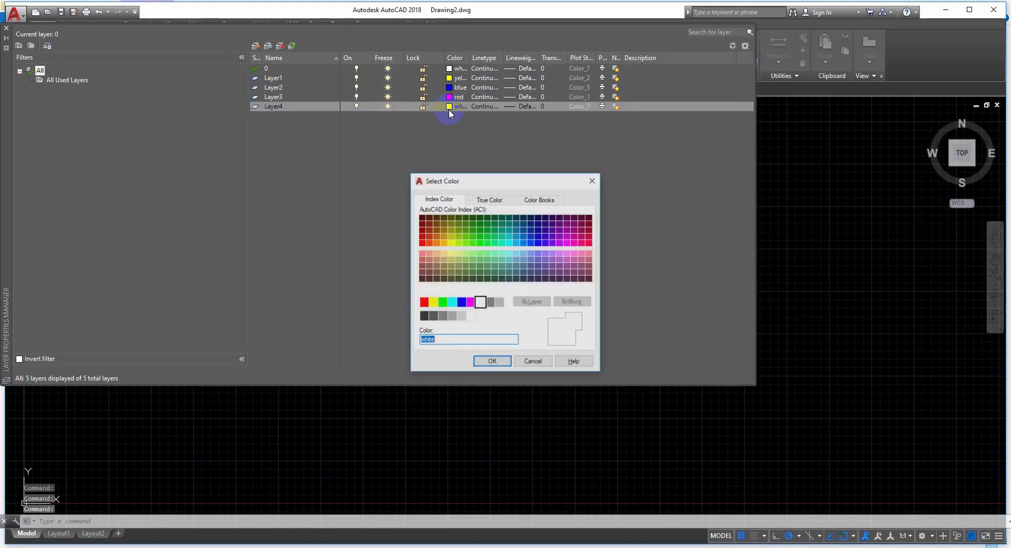
{"action": "left_click", "coordinate": [475, 304]}
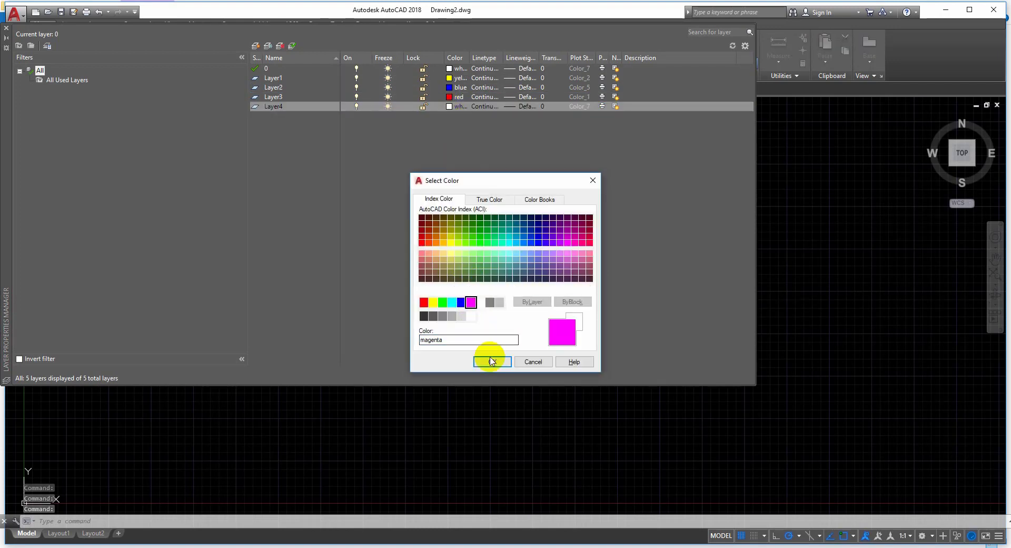
{"action": "left_click", "coordinate": [492, 361]}
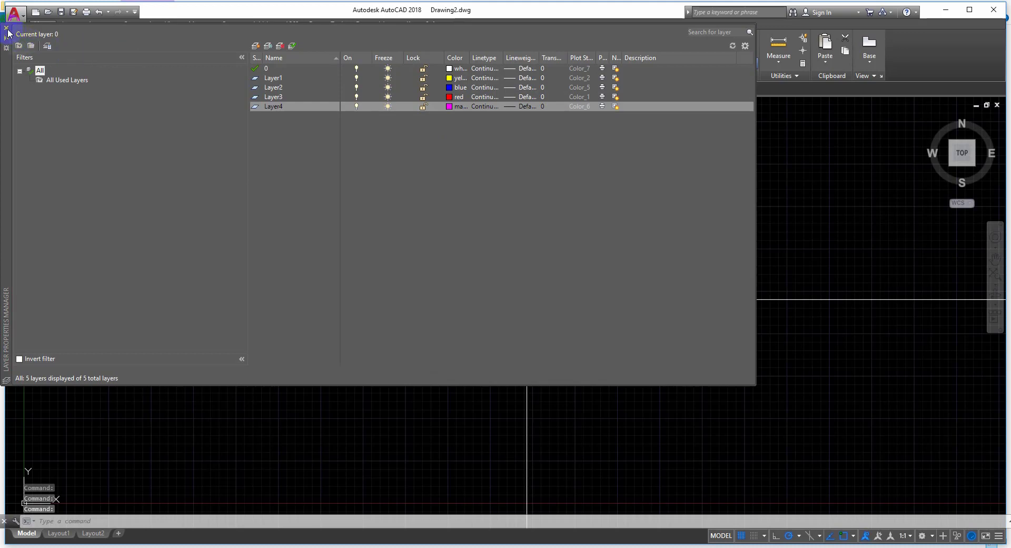
{"action": "left_click", "coordinate": [7, 29]}
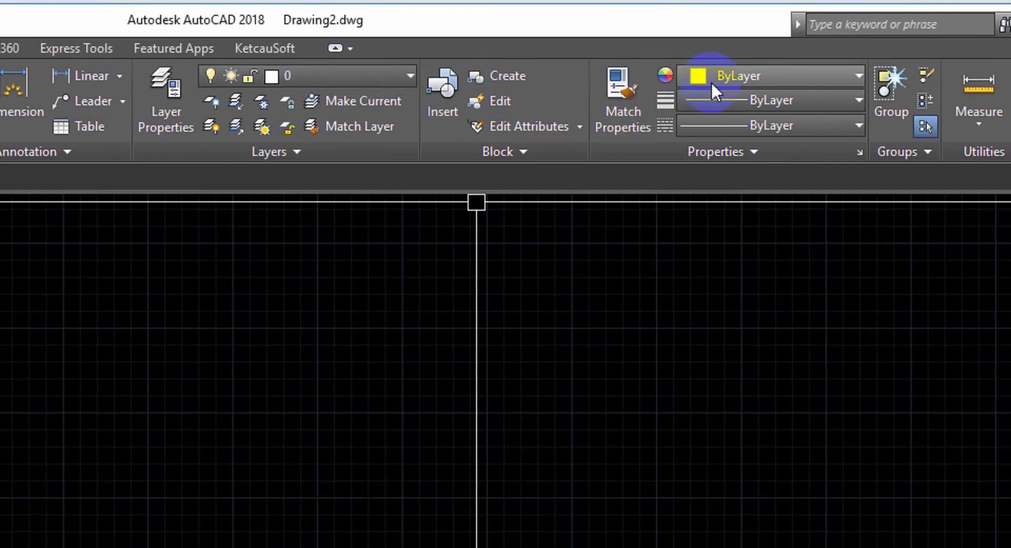
Step: Make Layer1 the current layer
{"action": "key", "text": "F5"}
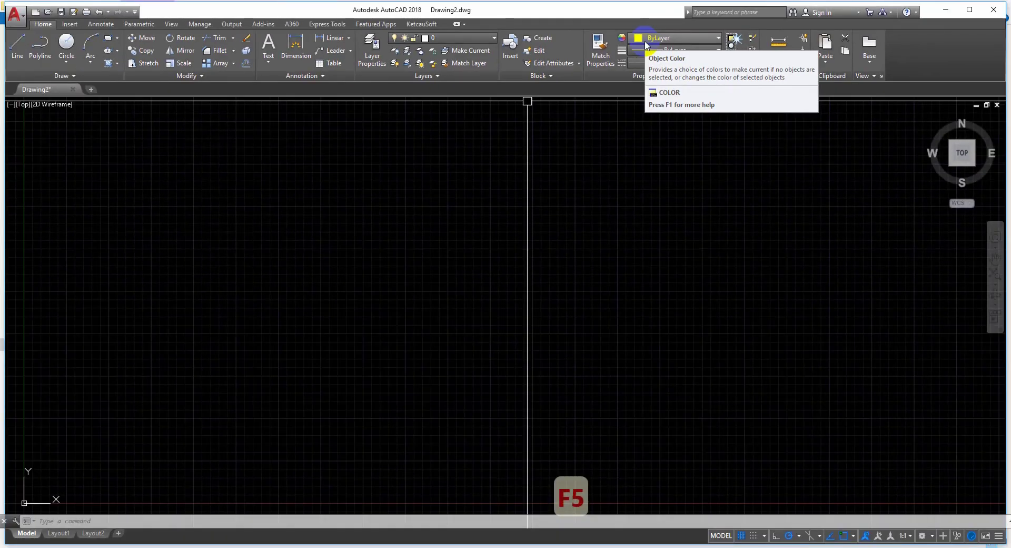
{"action": "left_click", "coordinate": [485, 38]}
{"action": "left_click", "coordinate": [445, 64]}
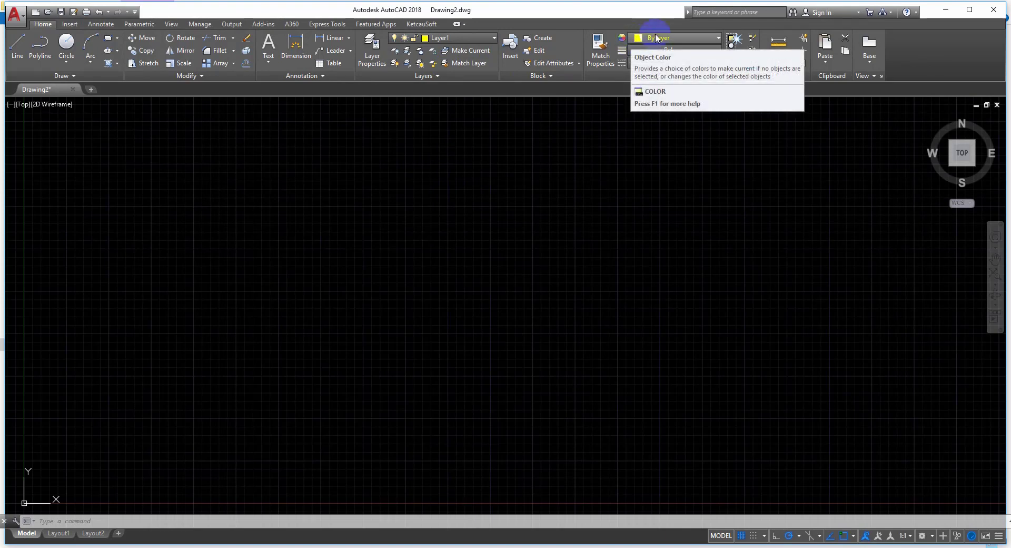
Step: Check the current object lineweight, linetype and color options, leaving each one on ByLayer
{"action": "left_click", "coordinate": [683, 53]}
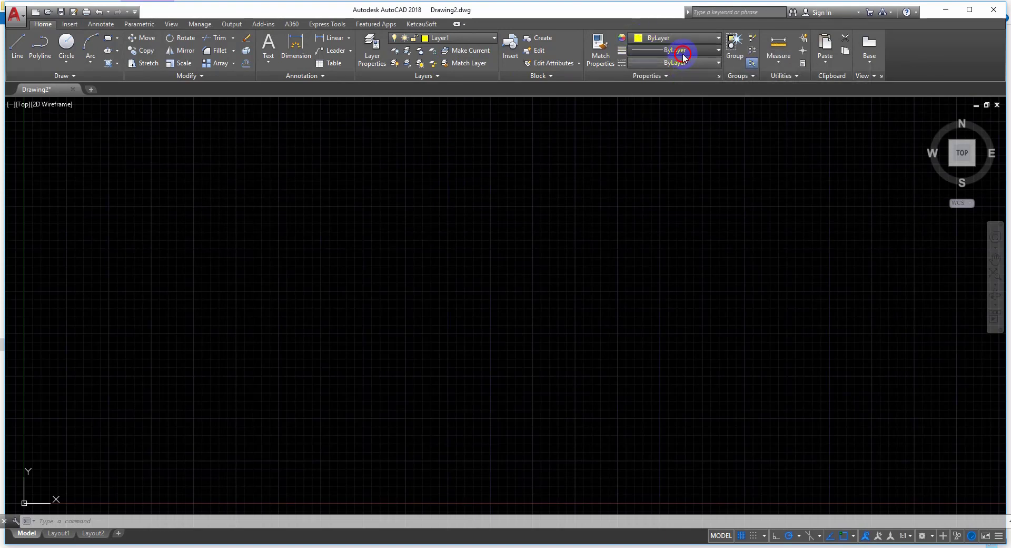
{"action": "left_click", "coordinate": [684, 54]}
{"action": "left_click", "coordinate": [682, 63]}
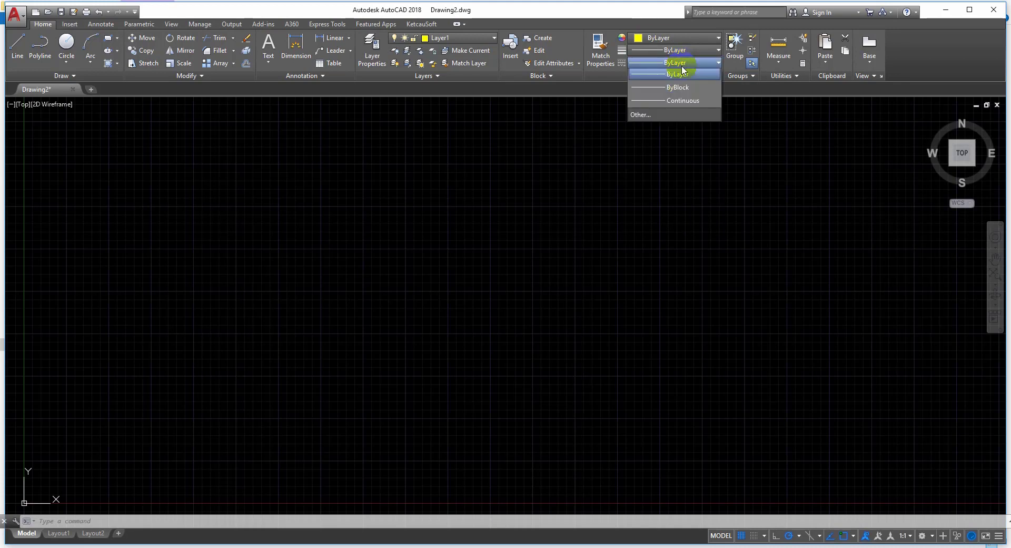
{"action": "left_click", "coordinate": [682, 77]}
{"action": "left_click", "coordinate": [673, 41]}
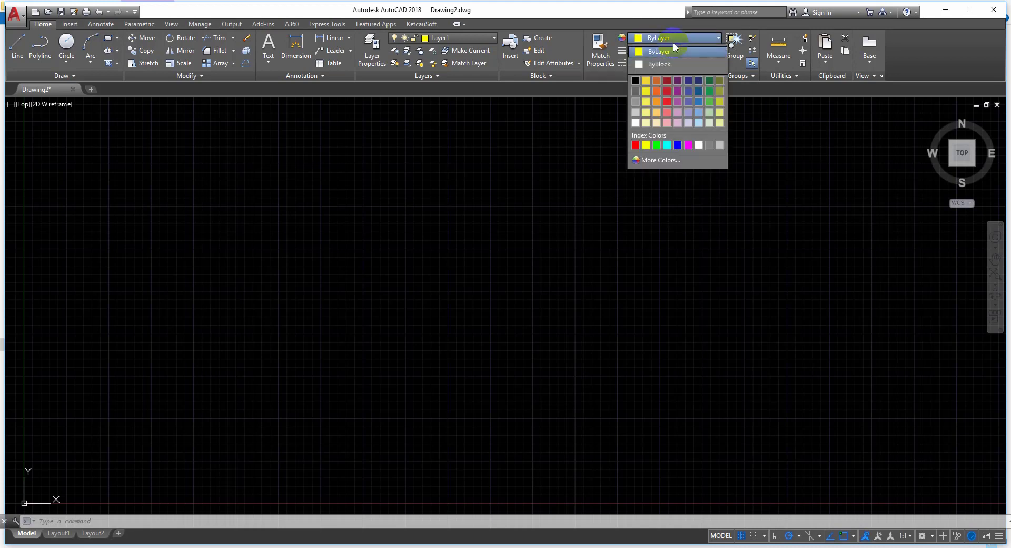
{"action": "left_click", "coordinate": [673, 42]}
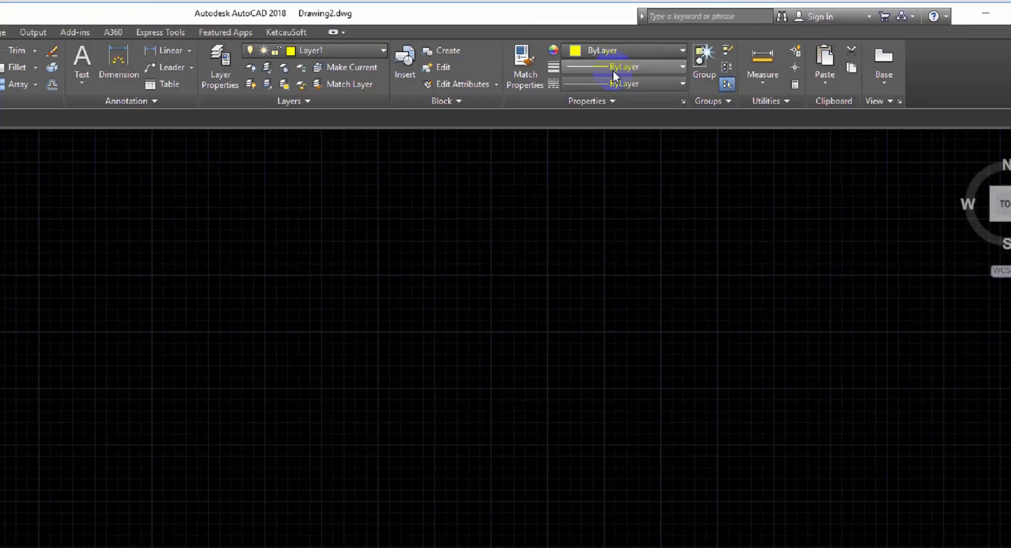
{"action": "key", "text": "F5"}
{"action": "key", "text": "F5"}
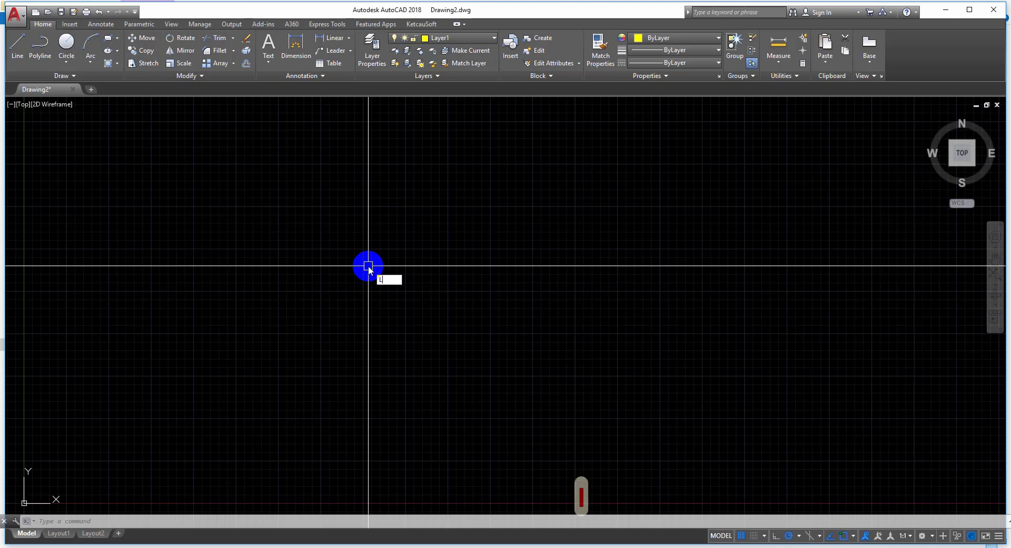
Step: Draw a closed six-sided L-shaped outline on Layer1 with the Line command, with a rectangular notch at its lower-left corner
{"action": "key", "text": "Return"}
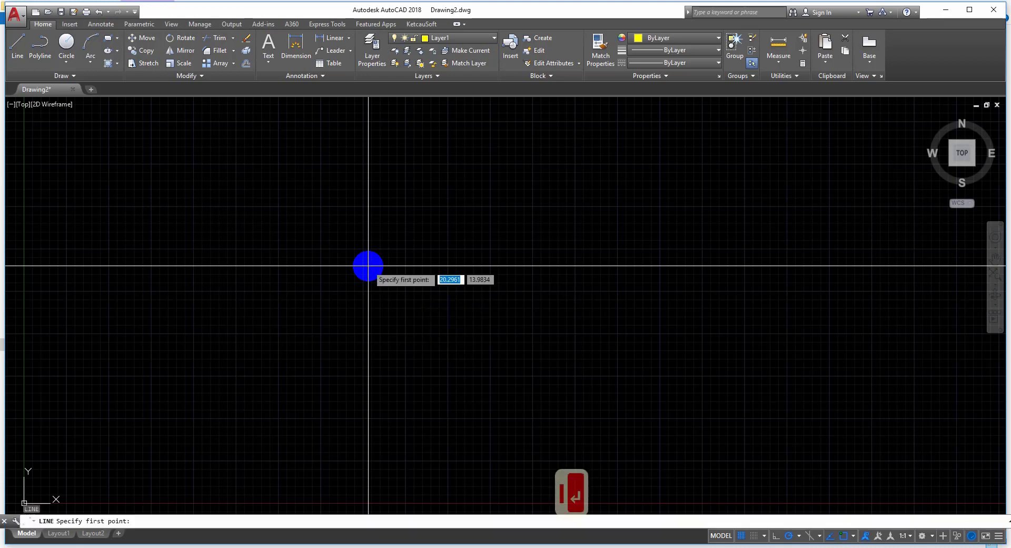
{"action": "left_click", "coordinate": [369, 266]}
{"action": "left_click", "coordinate": [370, 174]}
{"action": "left_click", "coordinate": [524, 190]}
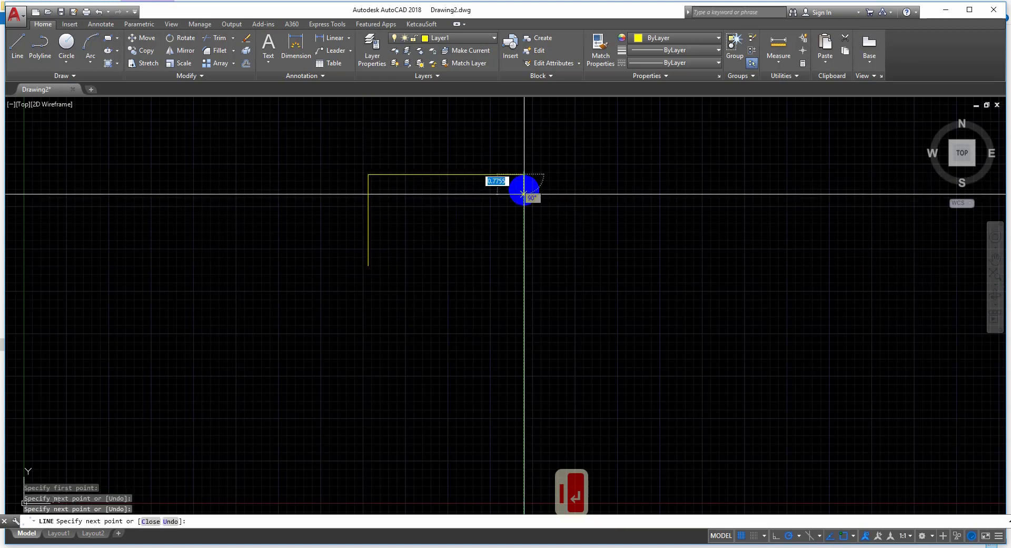
{"action": "left_click", "coordinate": [524, 309]}
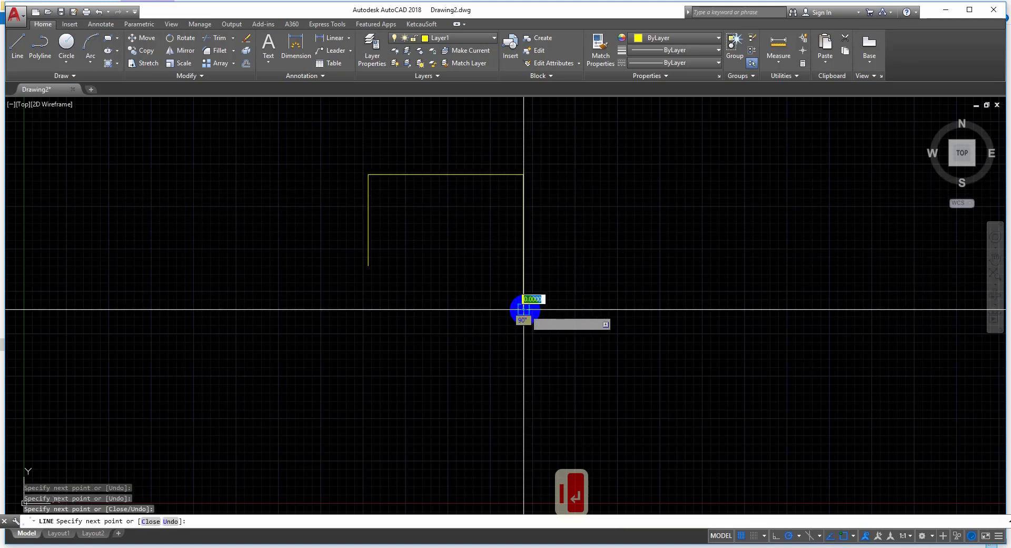
{"action": "left_click", "coordinate": [431, 309]}
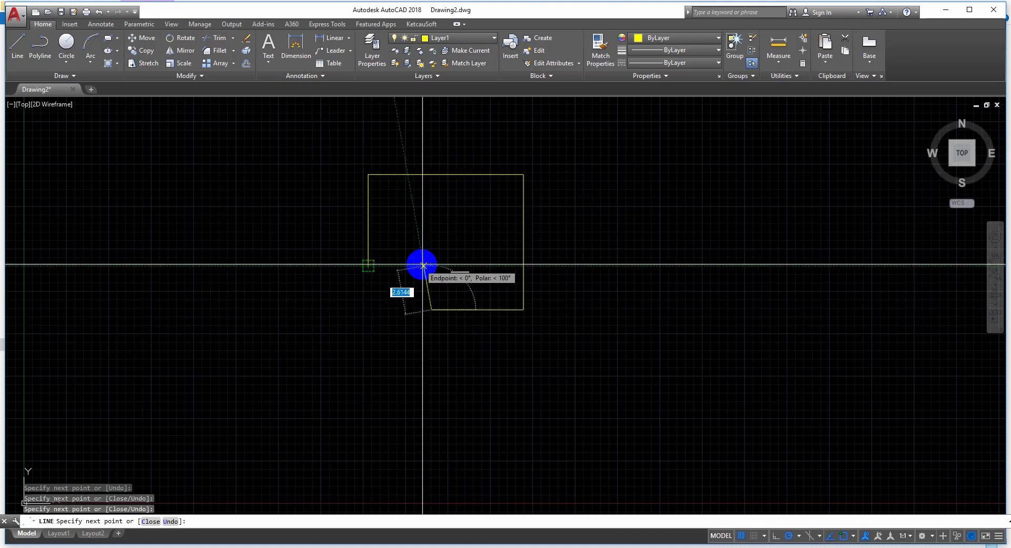
{"action": "left_click", "coordinate": [431, 266]}
{"action": "left_click", "coordinate": [369, 266]}
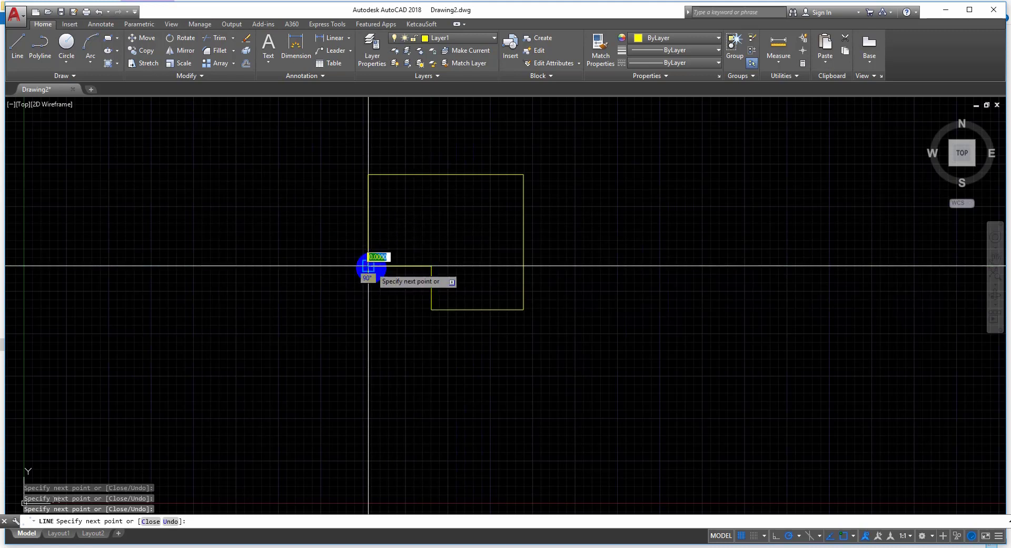
{"action": "key", "text": "Return"}
{"action": "middle_click_drag", "start_coordinate": [474, 266], "coordinate": [411, 316]}
{"action": "scroll", "coordinate": [426, 279], "scroll_direction": "down", "scroll_amount": 4}
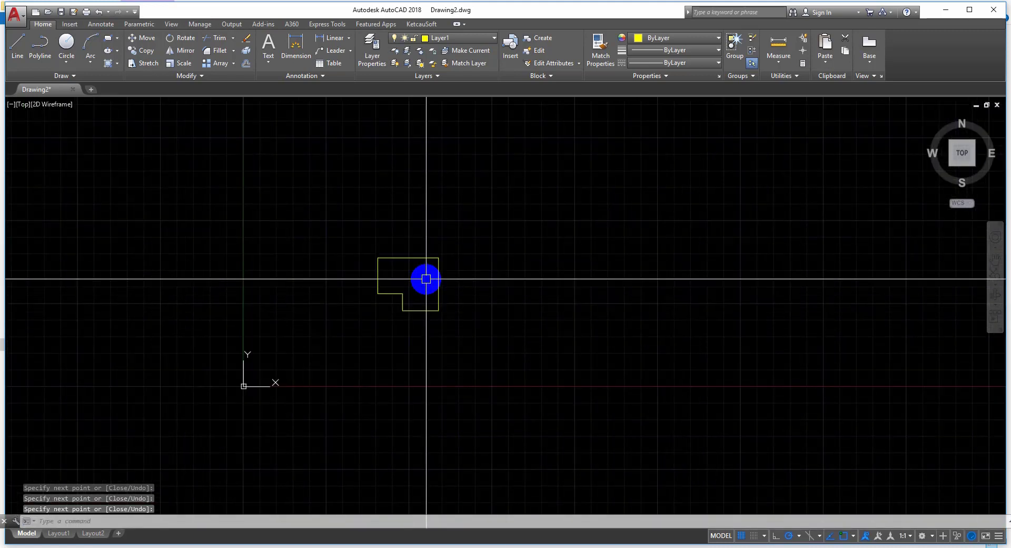
{"action": "scroll", "coordinate": [426, 278], "scroll_direction": "up", "scroll_amount": 6}
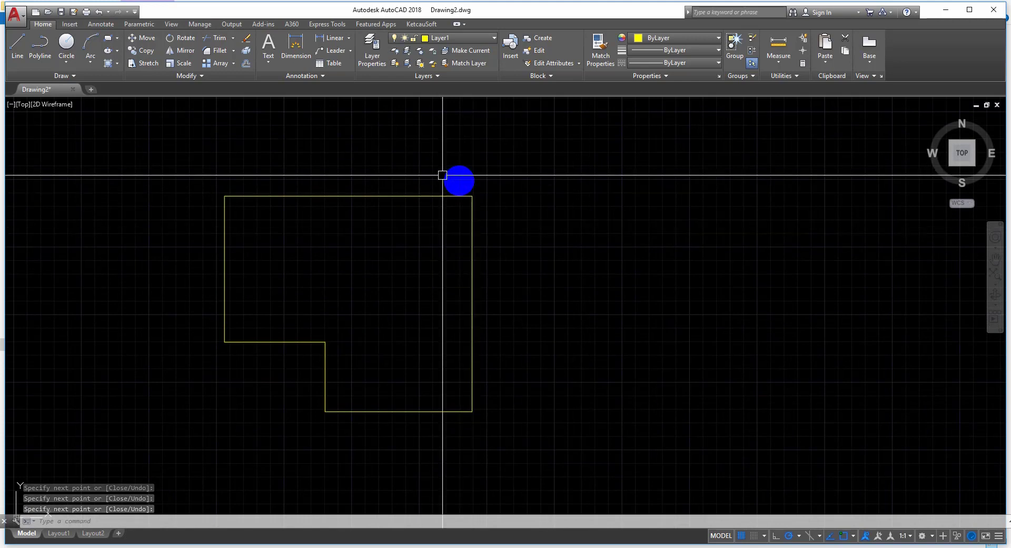
{"action": "left_click", "coordinate": [354, 196]}
{"action": "left_click", "coordinate": [471, 228]}
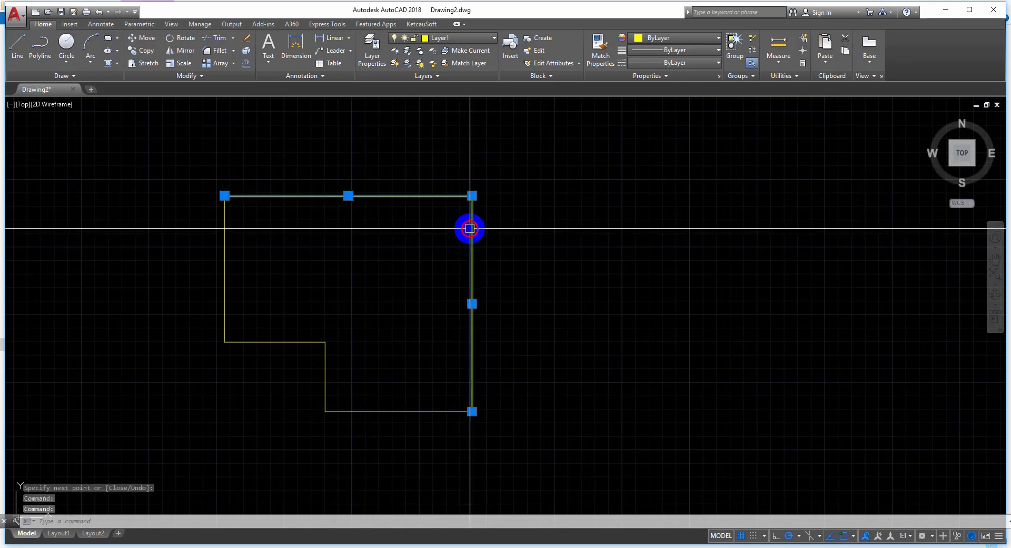
{"action": "key", "text": "Escape"}
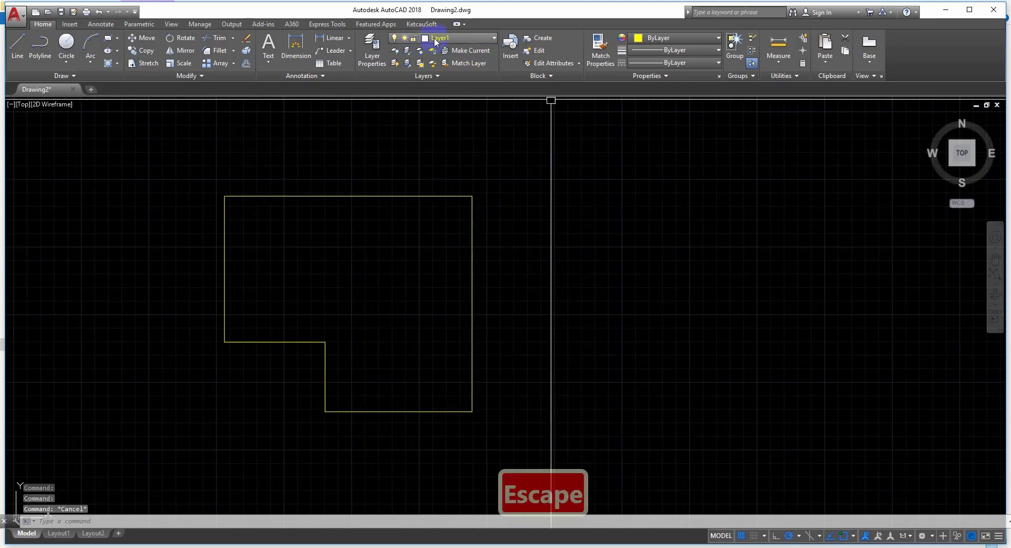
{"action": "scroll", "coordinate": [422, 226], "scroll_direction": "down", "scroll_amount": 3}
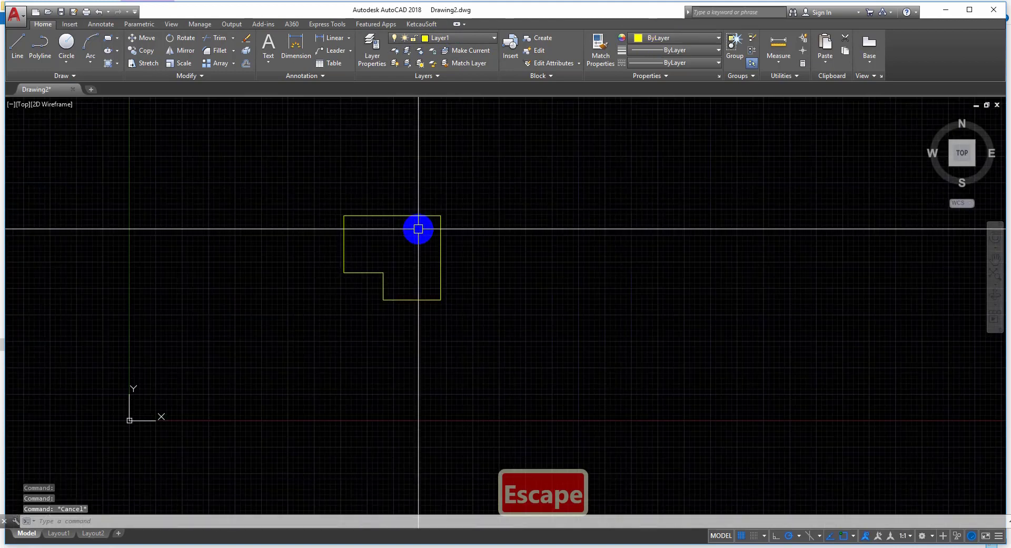
{"action": "scroll", "coordinate": [418, 226], "scroll_direction": "up", "scroll_amount": 1}
{"action": "middle_click_drag", "start_coordinate": [400, 242], "coordinate": [420, 236]}
{"action": "left_click", "coordinate": [308, 165]}
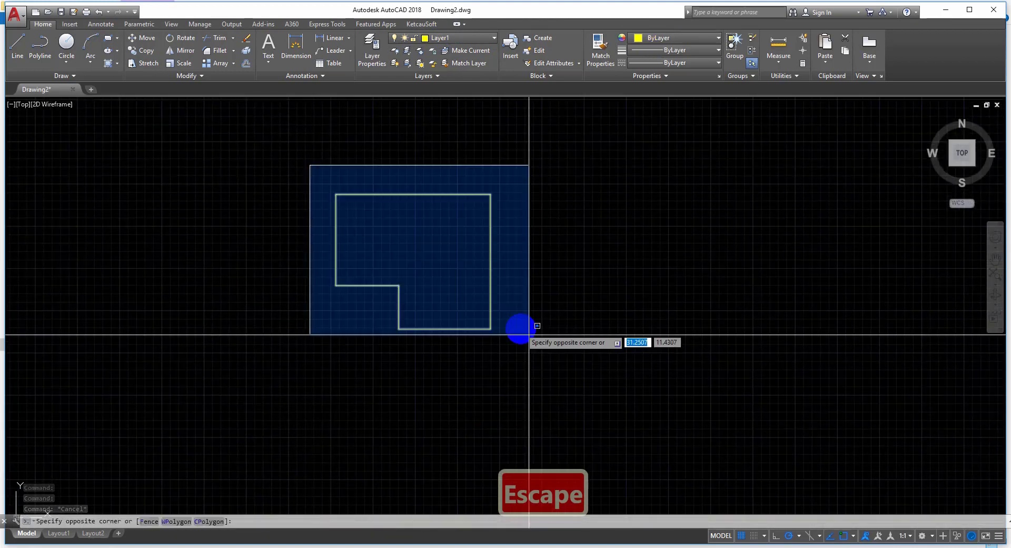
{"action": "left_click", "coordinate": [557, 368]}
{"action": "key", "text": "Escape"}
Step: Draw a circle with a radius of about 1.5 units inside the yellow L-shaped outline
{"action": "left_click", "coordinate": [488, 211]}
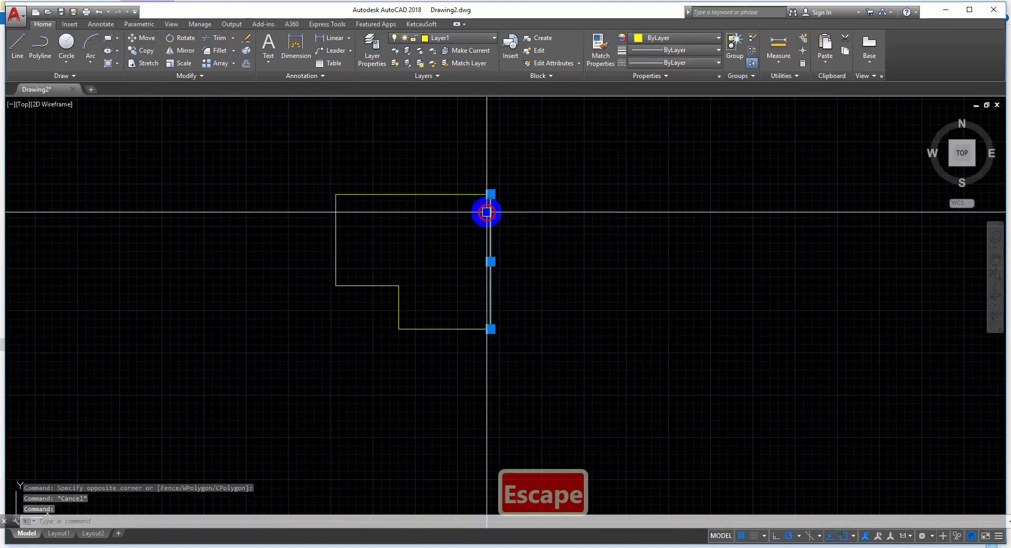
{"action": "key", "text": "Escape"}
{"action": "type", "text": "ci"}
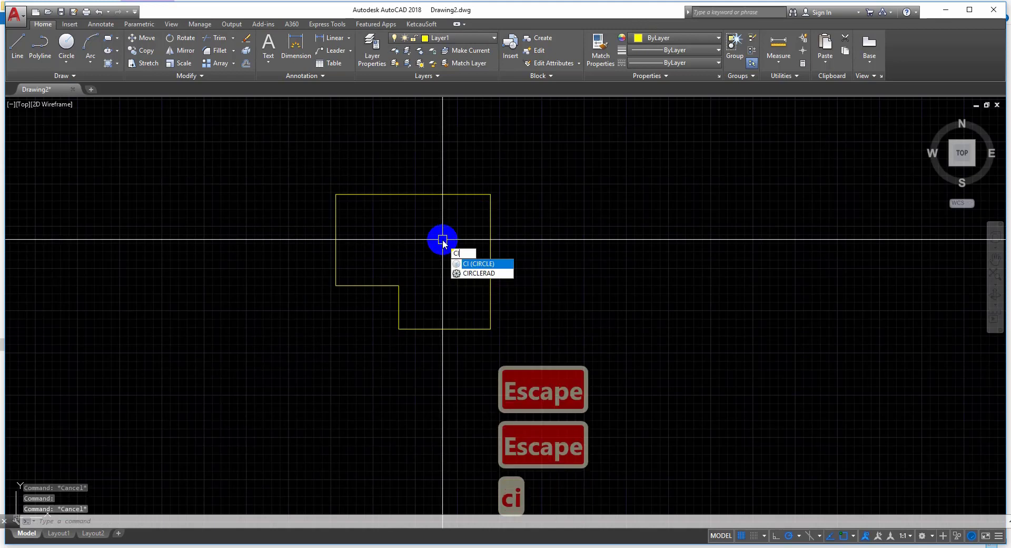
{"action": "key", "text": "Return"}
{"action": "left_click", "coordinate": [413, 248]}
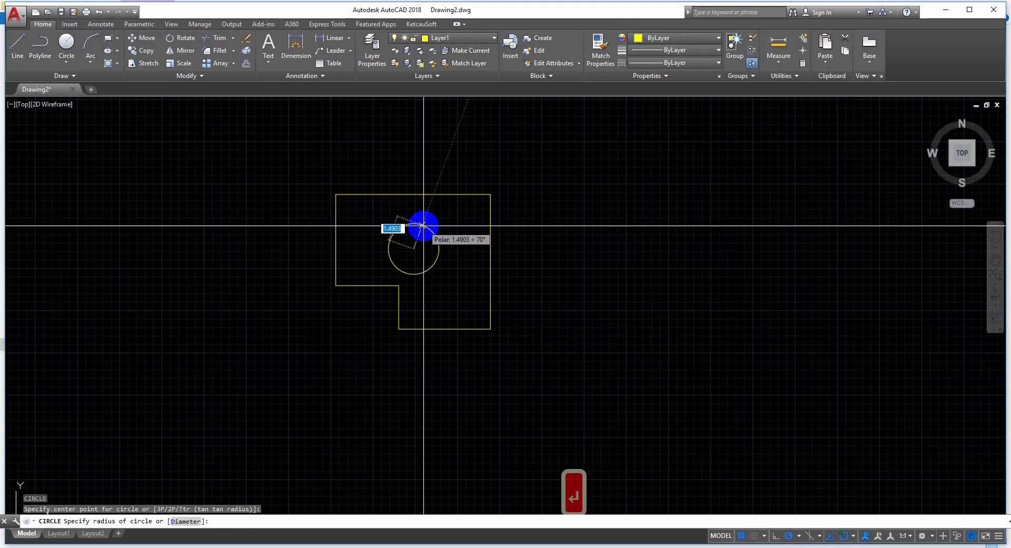
{"action": "left_click", "coordinate": [426, 225]}
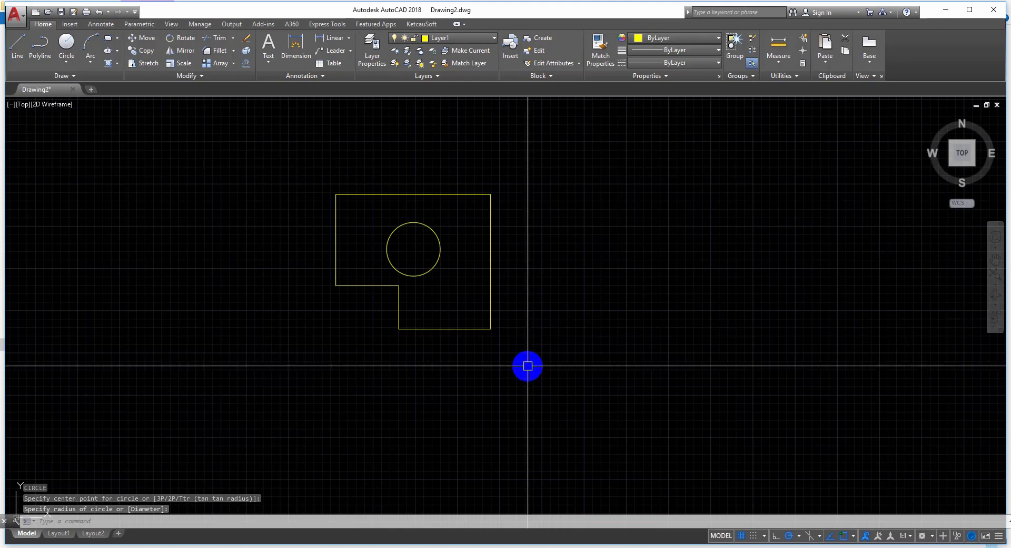
Step: Define the yellow outline and its circle as a block named 1, with the base point at the outline's upper-right corner
{"action": "type", "text": "b"}
{"action": "key", "text": "Return"}
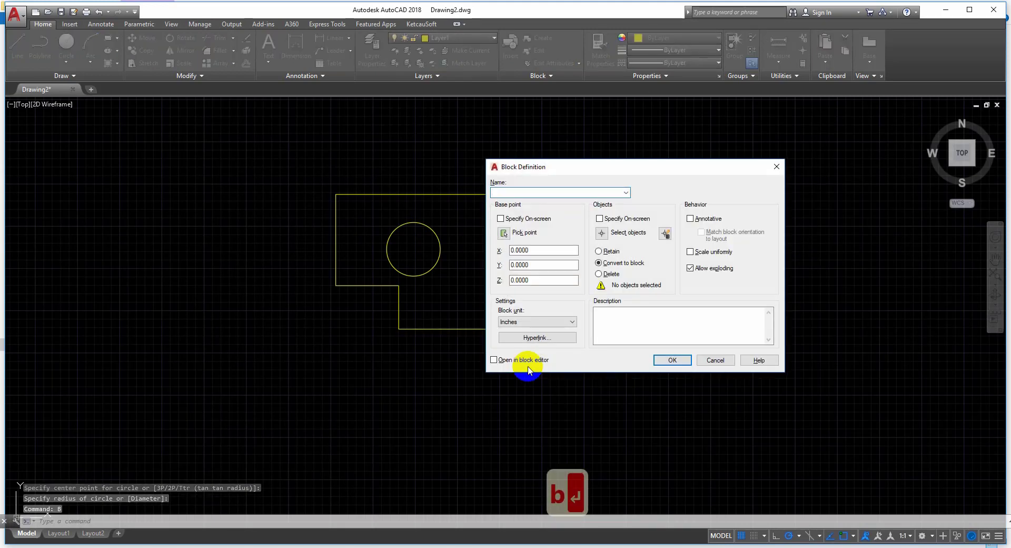
{"action": "left_click", "coordinate": [504, 232]}
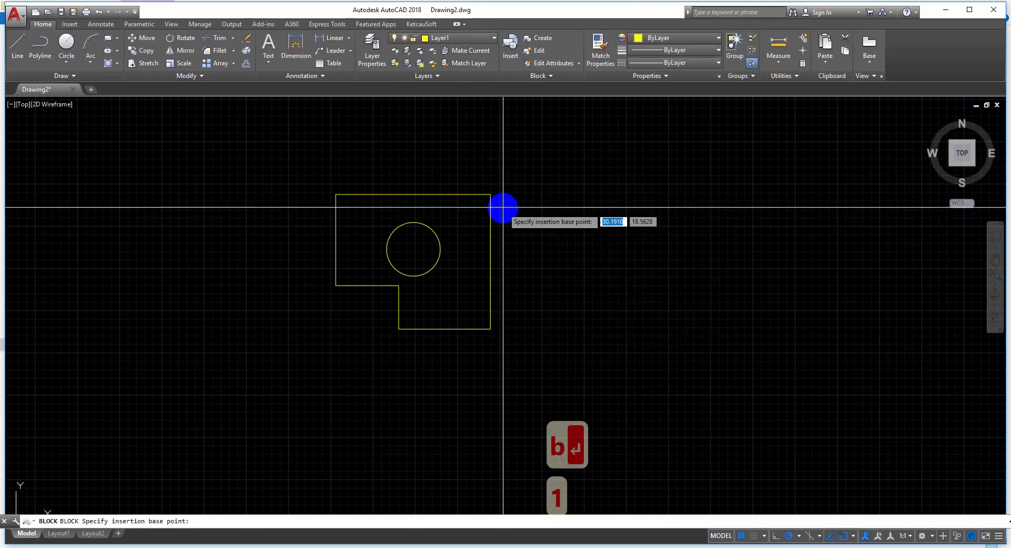
{"action": "left_click", "coordinate": [492, 196]}
{"action": "left_click", "coordinate": [601, 228]}
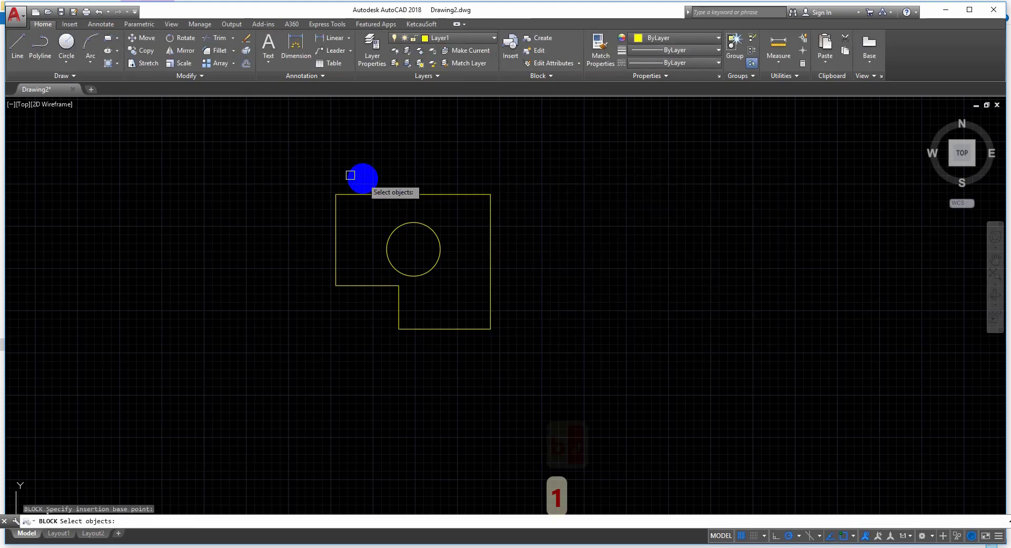
{"action": "left_click", "coordinate": [273, 154]}
{"action": "left_click", "coordinate": [556, 344]}
{"action": "key", "text": "Return"}
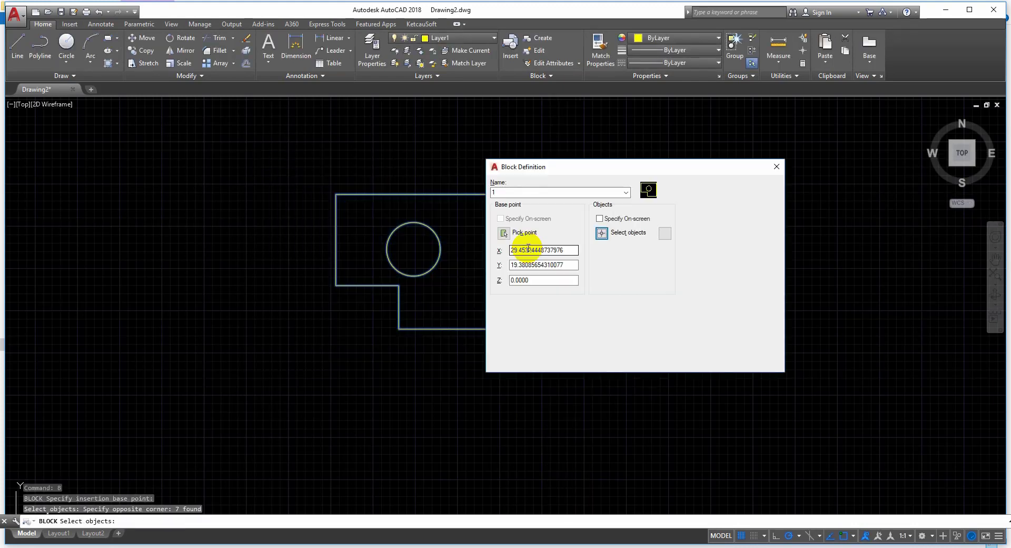
{"action": "left_click", "coordinate": [673, 359]}
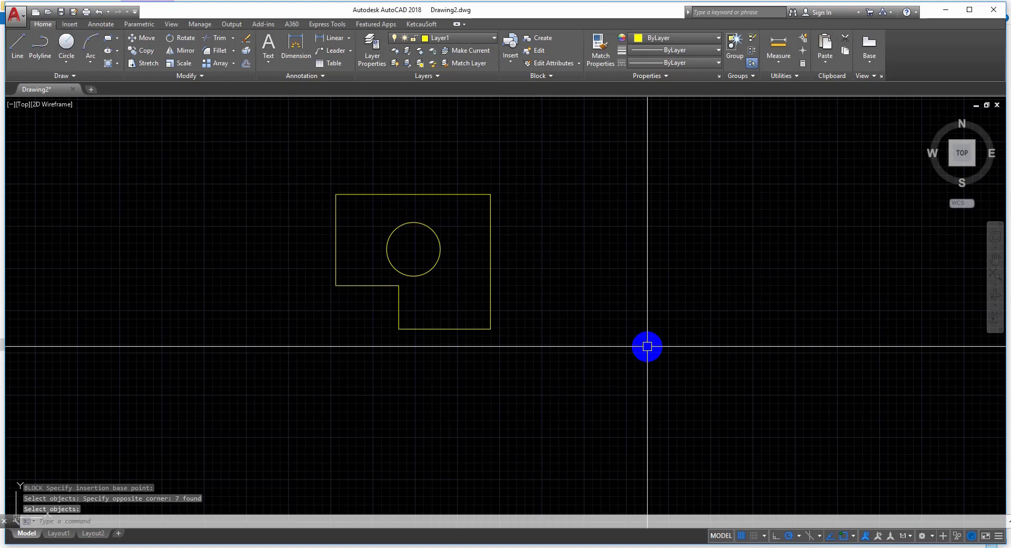
{"action": "left_click", "coordinate": [460, 195]}
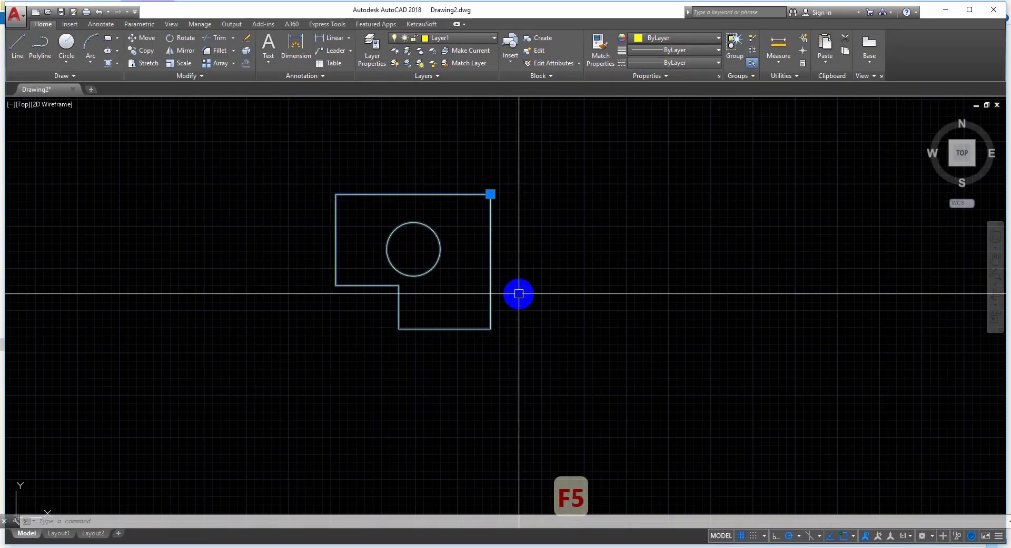
{"action": "key", "text": "Escape"}
Step: Set the current object color, lineweight and linetype to ByBlock
{"action": "mouse_move", "coordinate": [534, 265]}
{"action": "middle_mouse_down"}
{"action": "mouse_move", "coordinate": [513, 274]}
{"action": "mouse_move", "coordinate": [479, 264]}
{"action": "middle_mouse_up"}
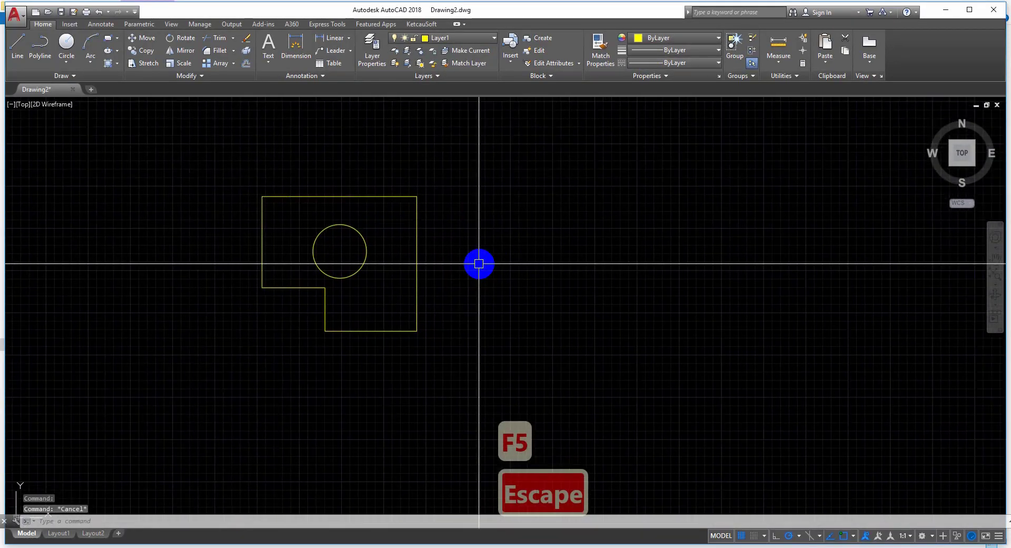
{"action": "left_click", "coordinate": [671, 37]}
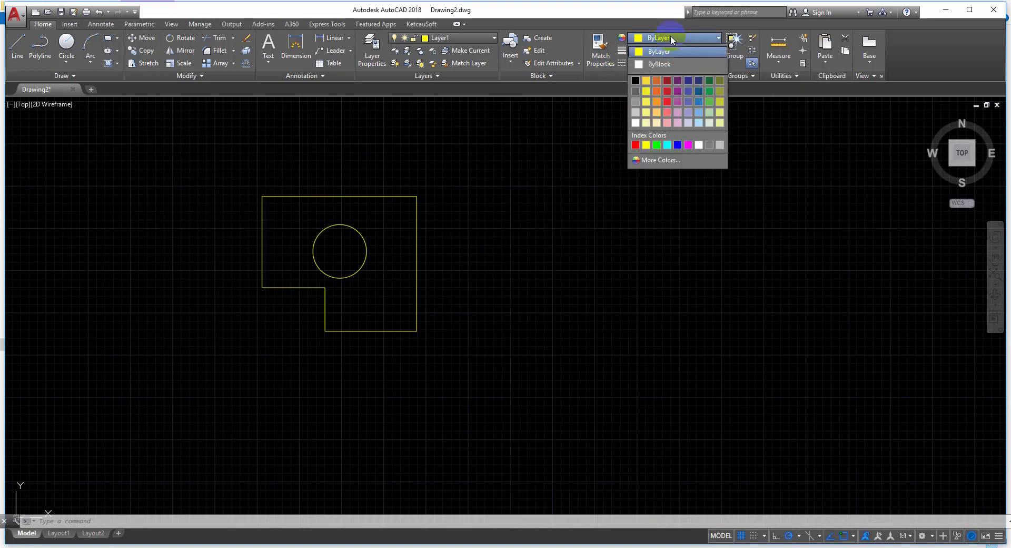
{"action": "left_click", "coordinate": [666, 64]}
{"action": "left_click", "coordinate": [672, 50]}
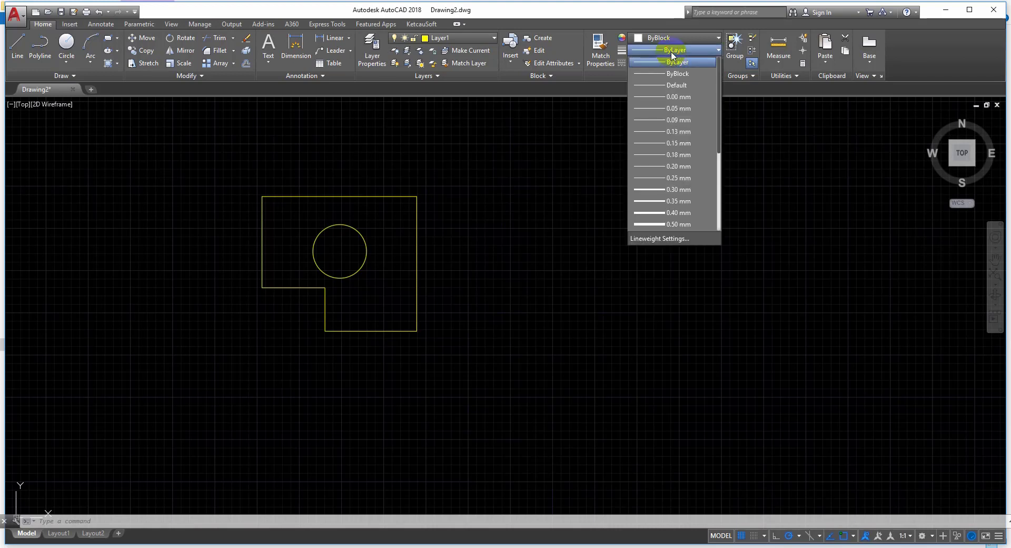
{"action": "left_click", "coordinate": [670, 74]}
{"action": "left_click", "coordinate": [674, 64]}
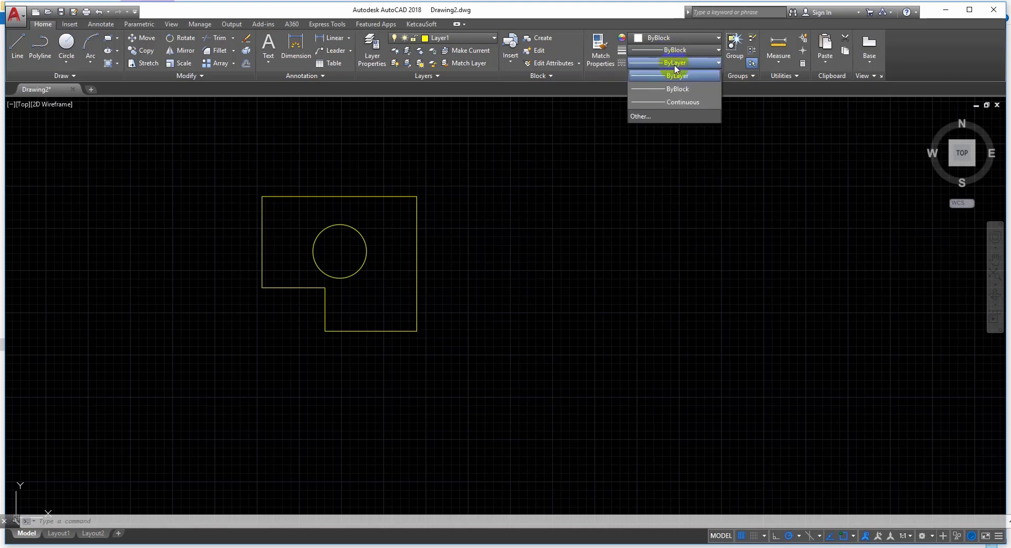
{"action": "left_click", "coordinate": [674, 90]}
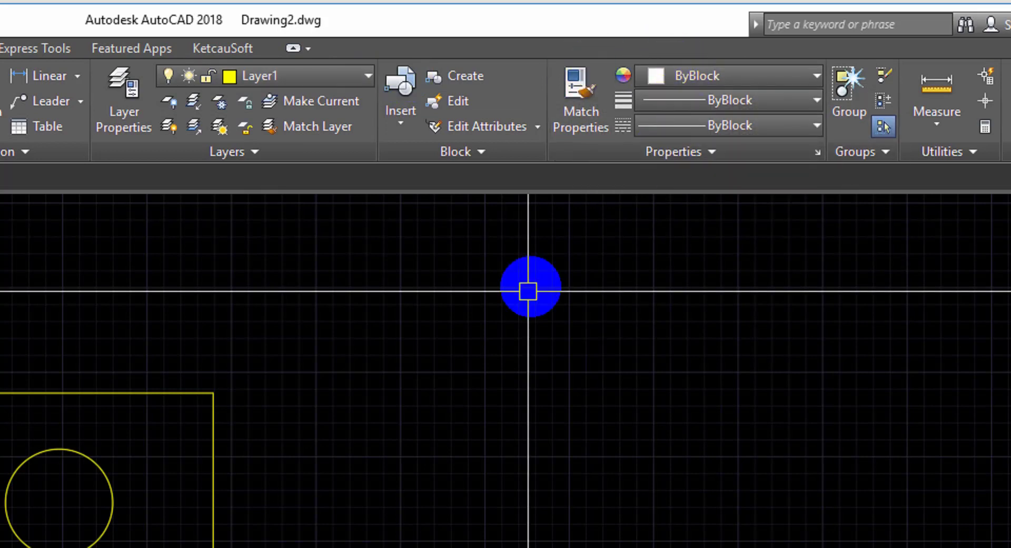
{"action": "key", "text": "F5"}
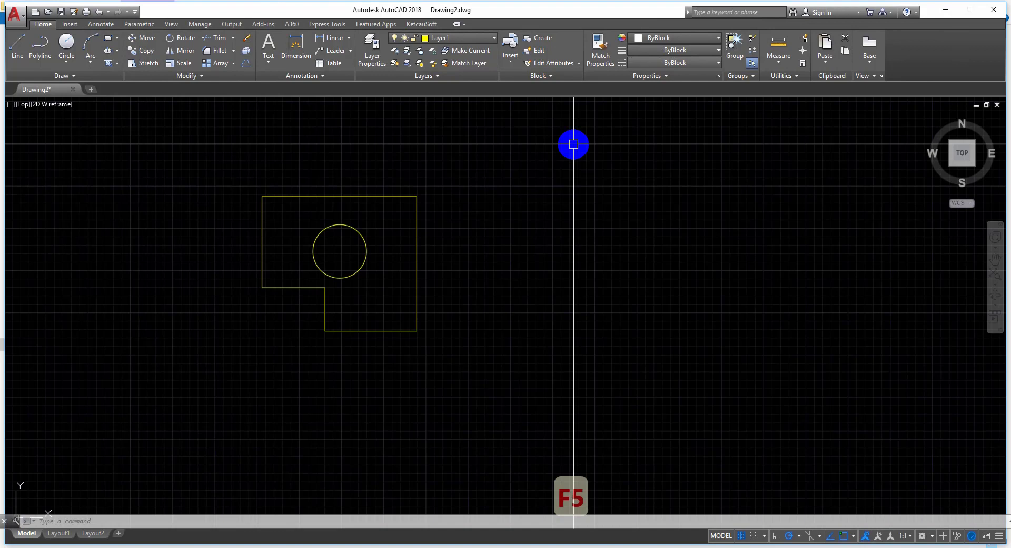
Step: Draw a closed six-sided L-shaped outline about 8 units tall beside block 1, with a rectangular notch at its lower-left corner
{"action": "type", "text": "l"}
{"action": "key", "text": "Return"}
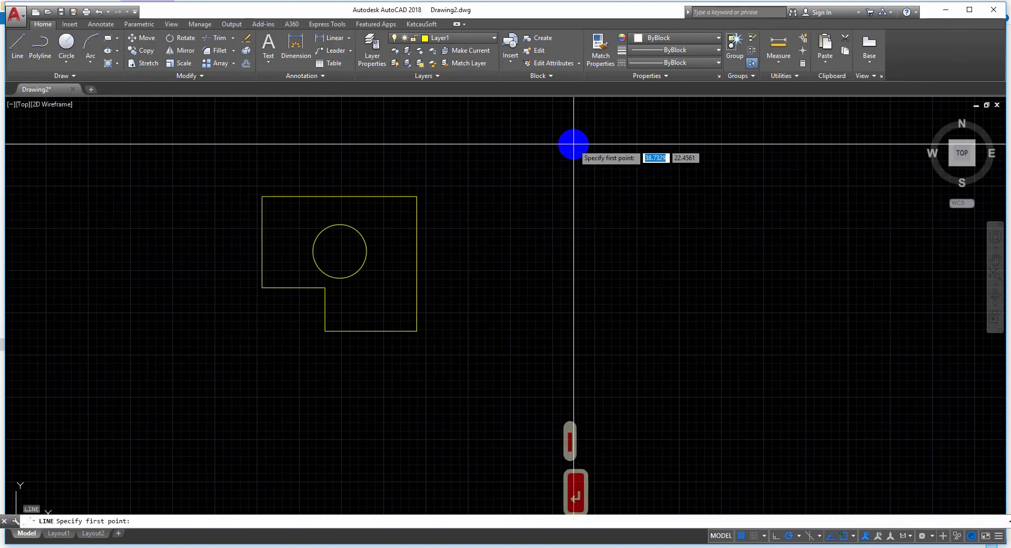
{"action": "left_click", "coordinate": [504, 196]}
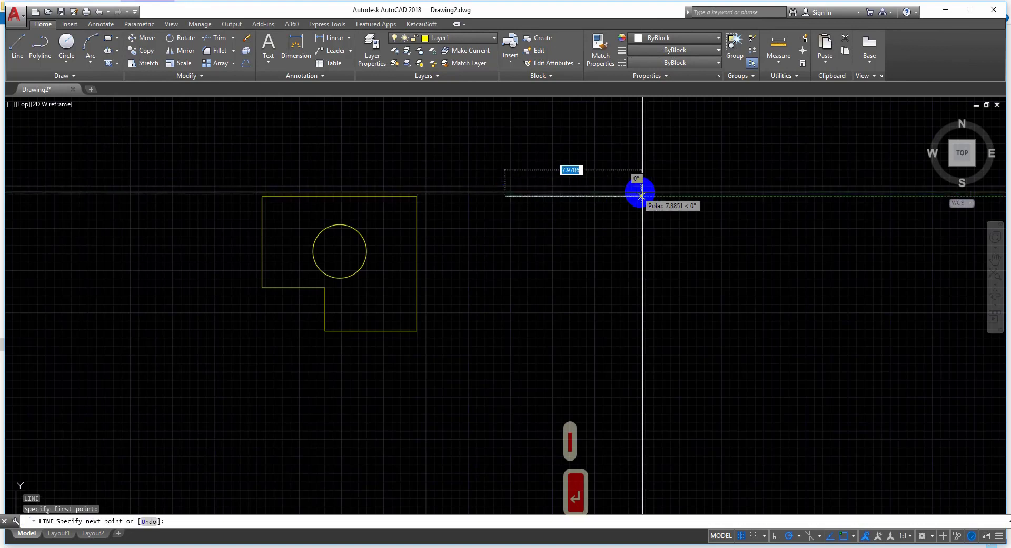
{"action": "left_click", "coordinate": [657, 196]}
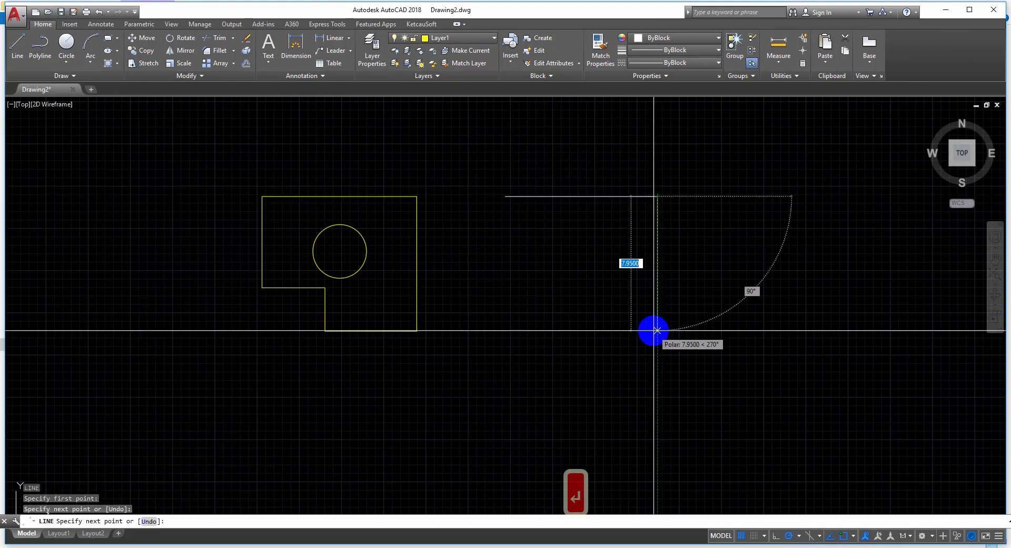
{"action": "left_click", "coordinate": [657, 332]}
{"action": "left_click", "coordinate": [571, 333]}
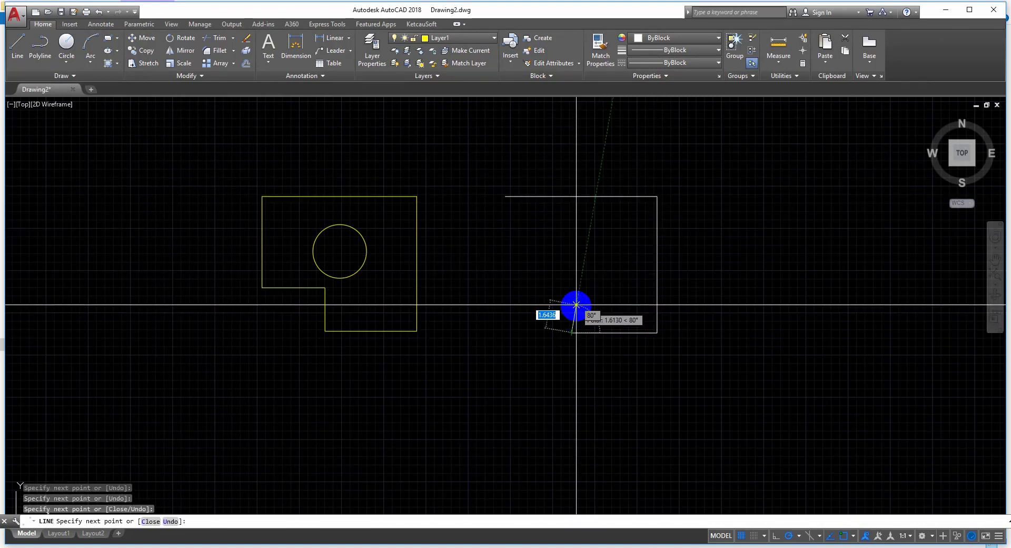
{"action": "left_click", "coordinate": [571, 290]}
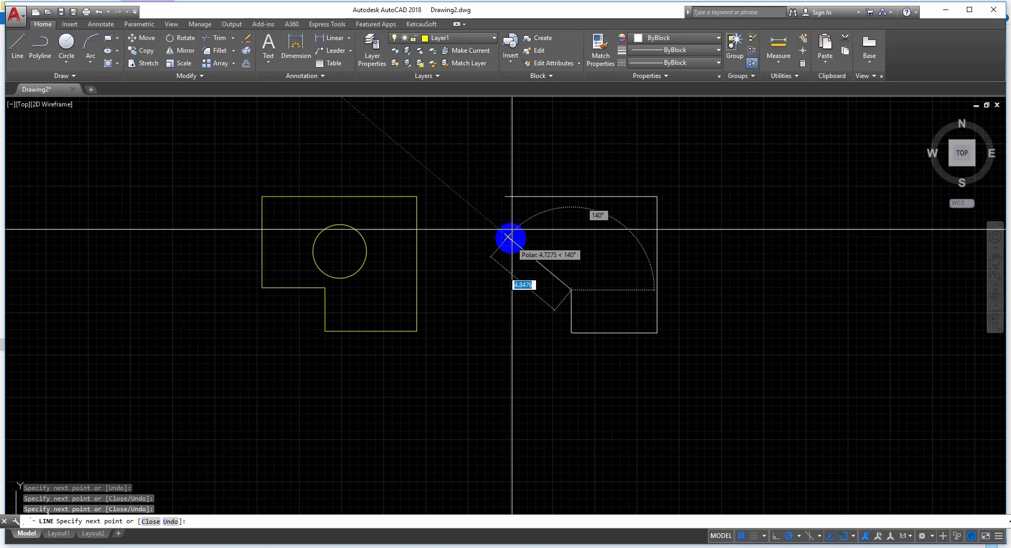
{"action": "left_click", "coordinate": [505, 290]}
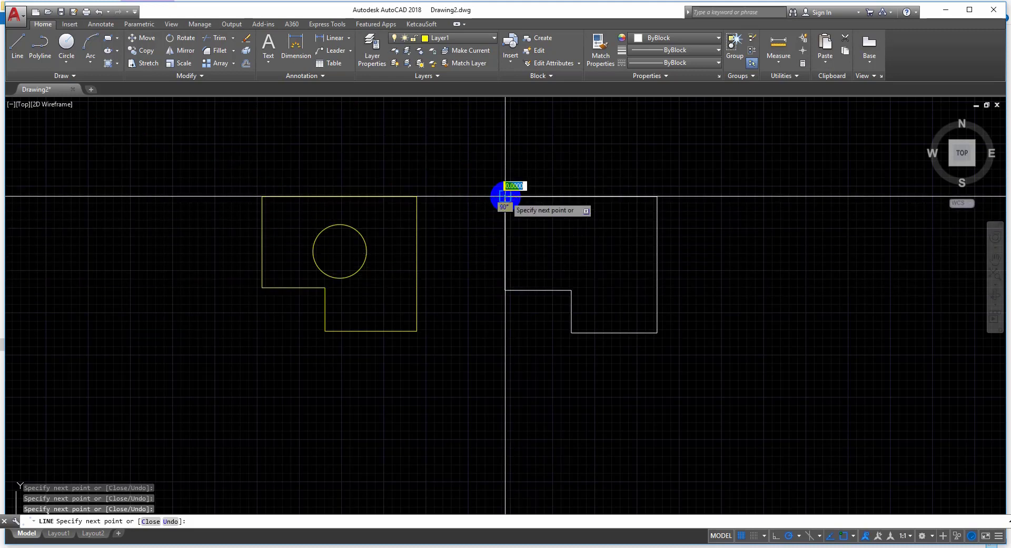
{"action": "left_click", "coordinate": [505, 195]}
{"action": "key", "text": "Return"}
Step: Draw a circle inside the upper part of the second L-shaped outline, using the ByBlock properties
{"action": "middle_click_drag", "start_coordinate": [598, 239], "coordinate": [558, 250]}
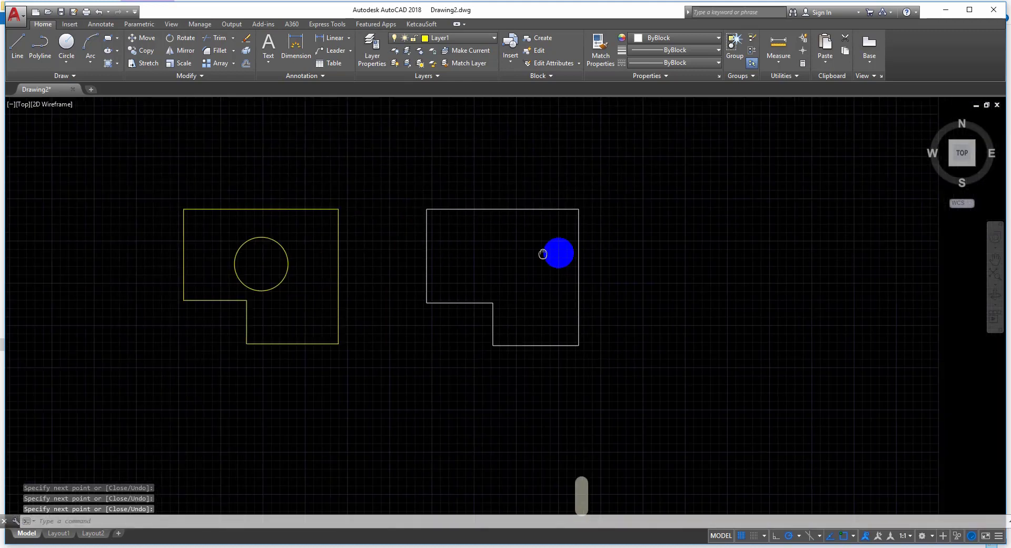
{"action": "type", "text": "ci"}
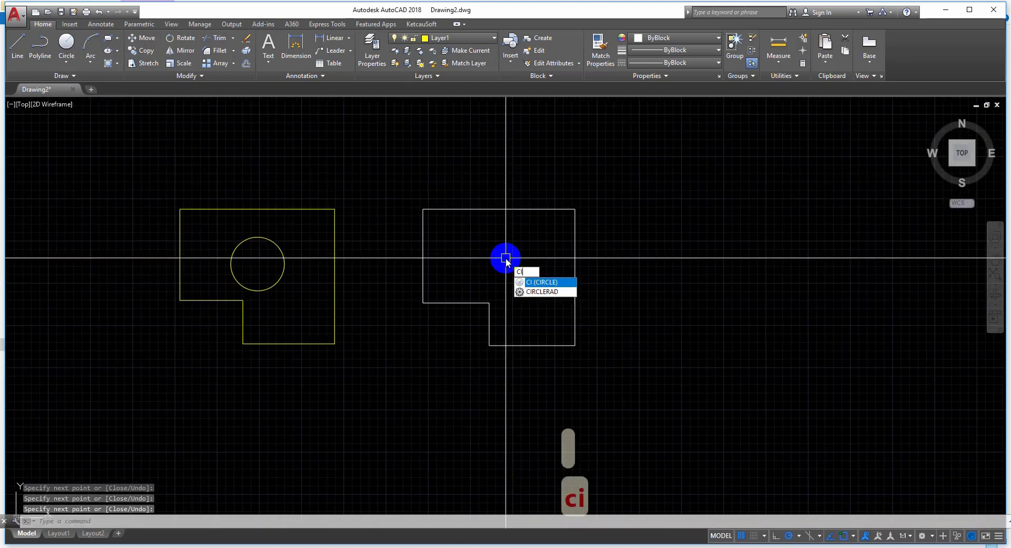
{"action": "key", "text": "Return"}
{"action": "left_click", "coordinate": [505, 257]}
{"action": "left_click", "coordinate": [518, 231]}
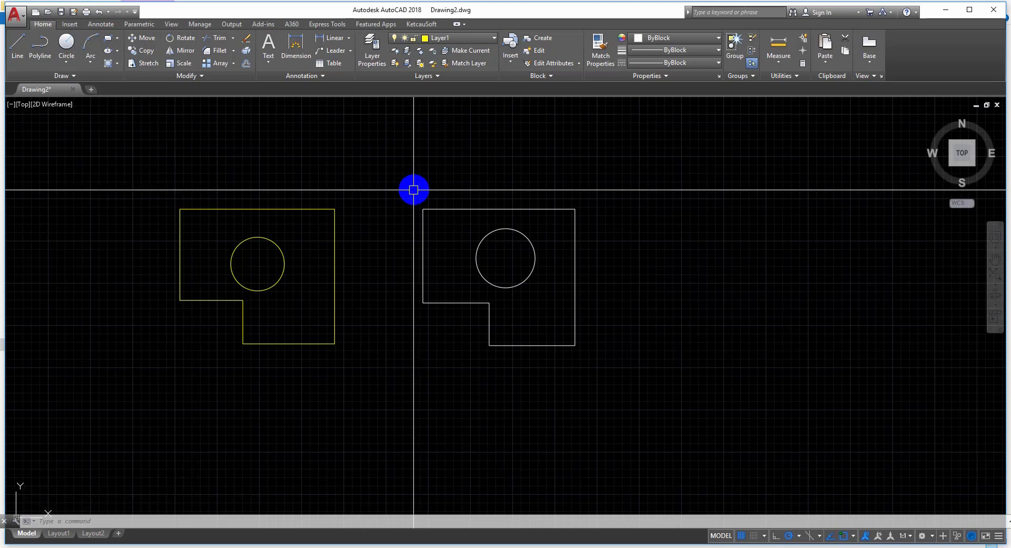
Step: Select the white outline with its circle and the yellow block in turn to compare their layer, color, lineweight and linetype settings
{"action": "scroll", "coordinate": [411, 192], "scroll_direction": "up", "scroll_amount": 4}
{"action": "scroll", "coordinate": [403, 194], "scroll_direction": "down", "scroll_amount": 6}
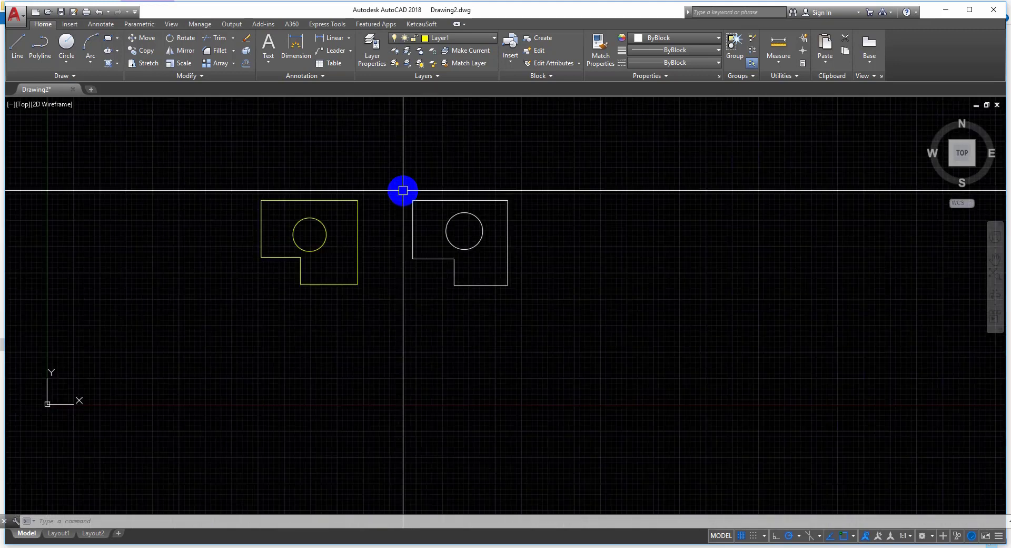
{"action": "left_click", "coordinate": [402, 194]}
{"action": "left_click", "coordinate": [563, 318]}
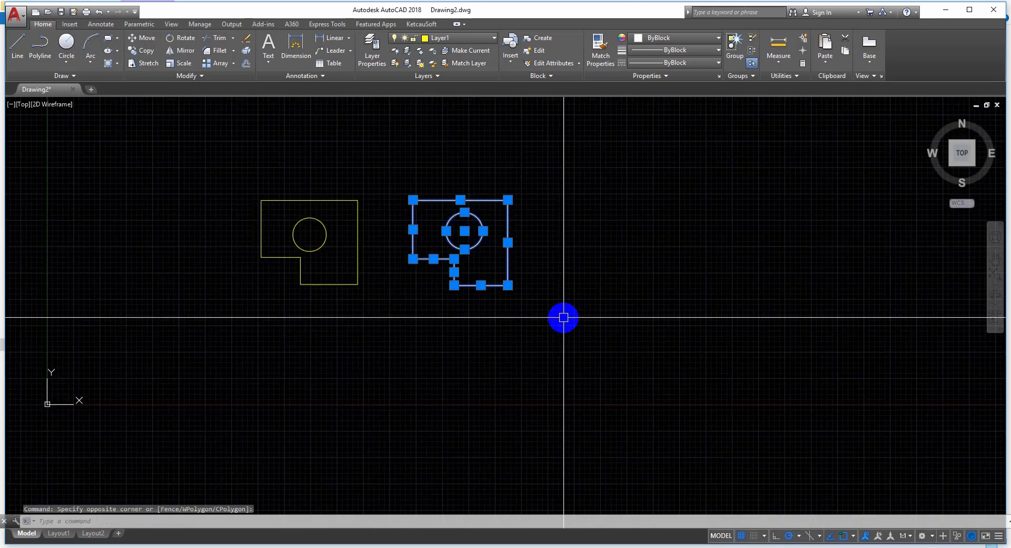
{"action": "key", "text": "Escape"}
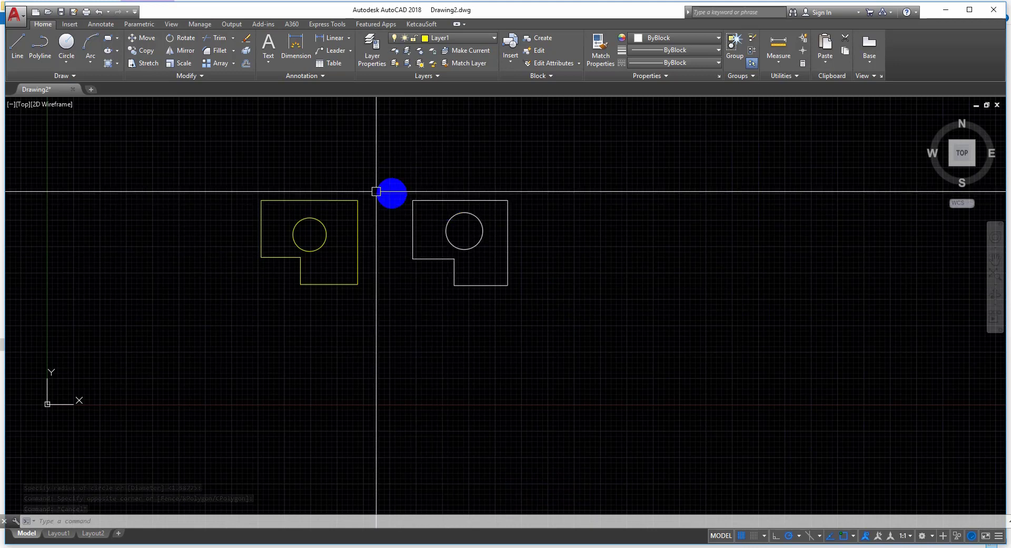
{"action": "left_click", "coordinate": [323, 201]}
{"action": "left_click", "coordinate": [489, 52]}
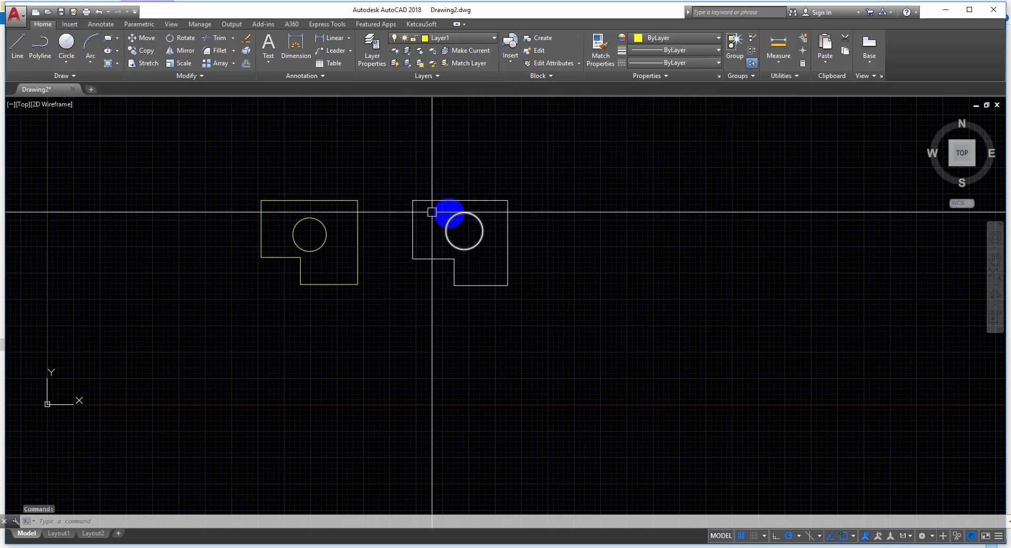
{"action": "key", "text": "Escape"}
{"action": "left_click", "coordinate": [398, 183]}
{"action": "left_click", "coordinate": [564, 315]}
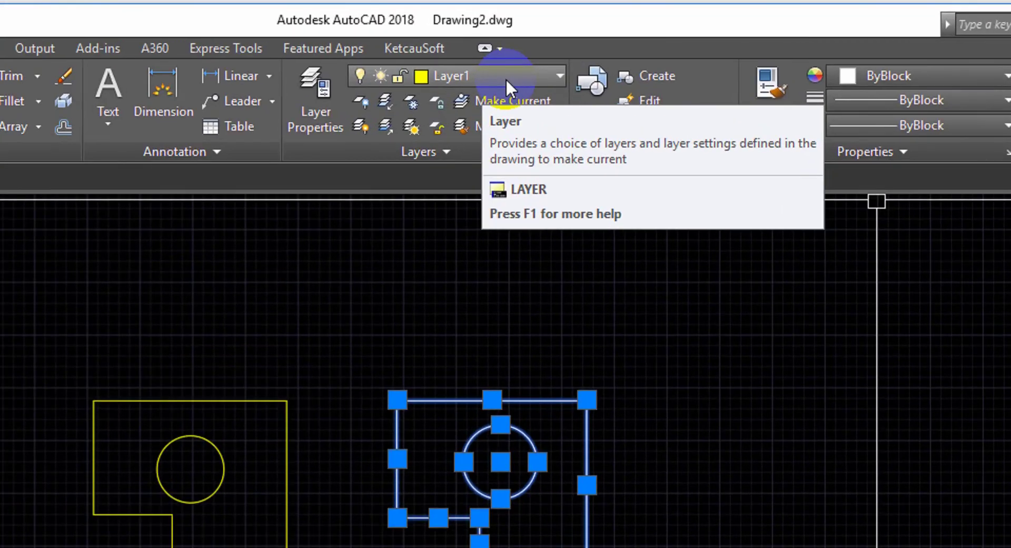
{"action": "key", "text": "F5"}
{"action": "key", "text": "F5"}
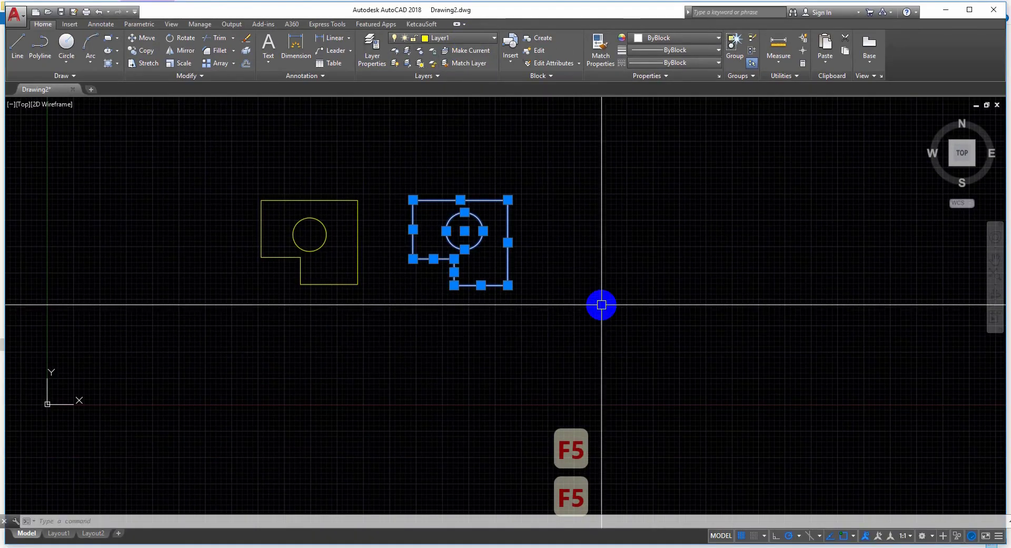
{"action": "key", "text": "Escape"}
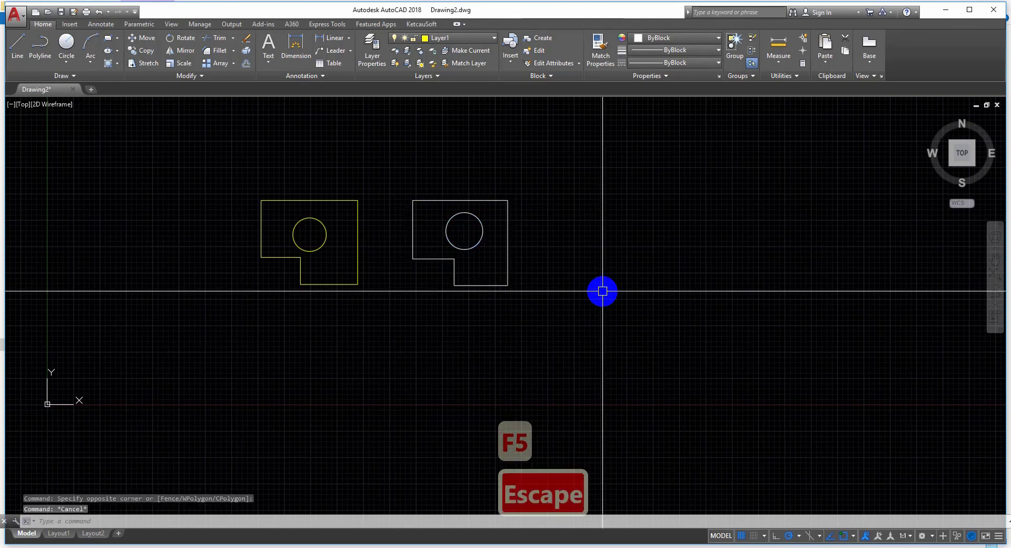
{"action": "middle_click_drag", "start_coordinate": [545, 294], "coordinate": [543, 303]}
{"action": "scroll", "coordinate": [540, 298], "scroll_direction": "up", "scroll_amount": 4}
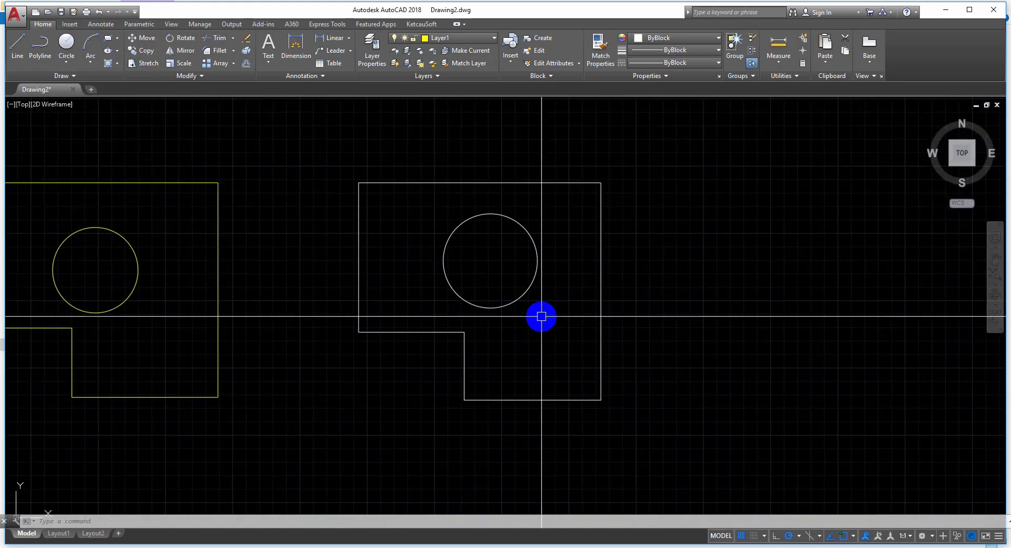
{"action": "middle_click_drag", "start_coordinate": [648, 411], "coordinate": [614, 411]}
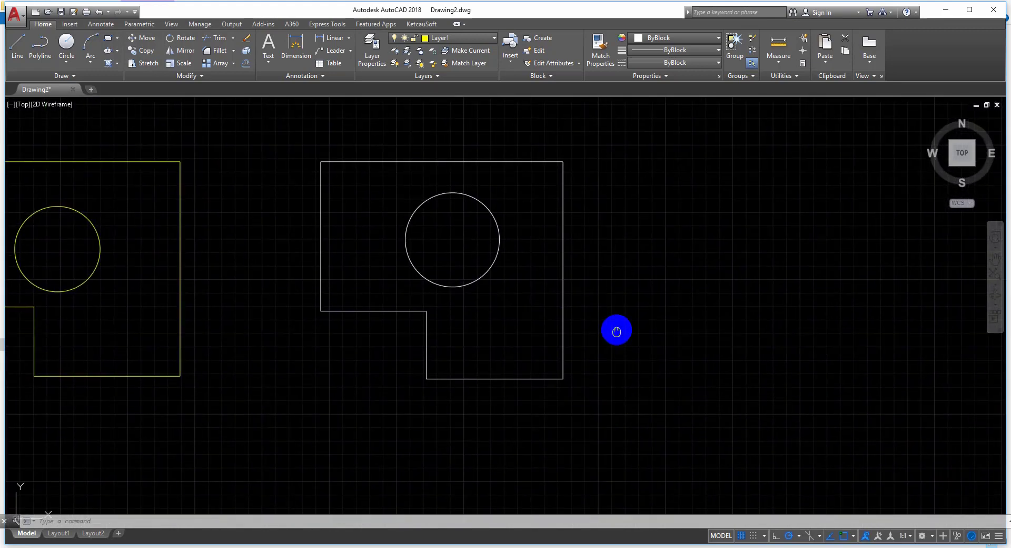
{"action": "scroll", "coordinate": [622, 401], "scroll_direction": "down", "scroll_amount": 2}
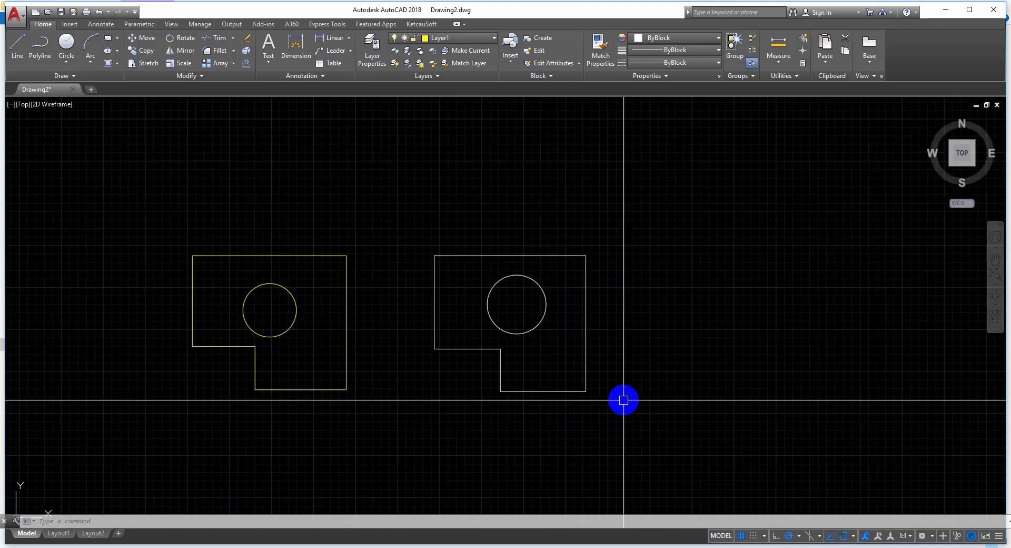
Step: Define a block named 2 from the white outline and its circle, with the base point at the outline's upper-right corner
{"action": "mouse_move", "coordinate": [622, 401]}
{"action": "middle_mouse_down"}
{"action": "mouse_move", "coordinate": [585, 405]}
{"action": "mouse_move", "coordinate": [589, 392]}
{"action": "middle_mouse_up"}
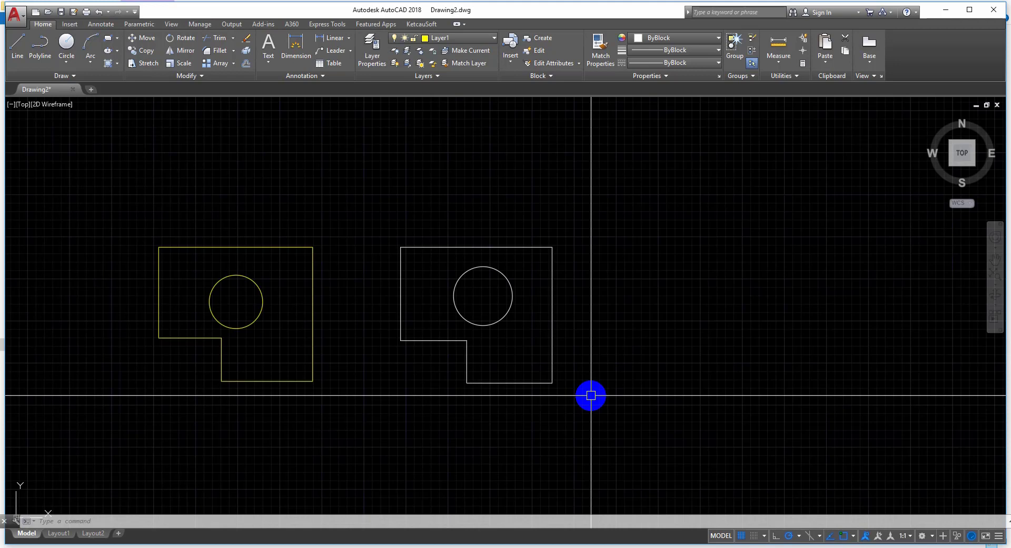
{"action": "middle_click_drag", "start_coordinate": [591, 395], "coordinate": [592, 360]}
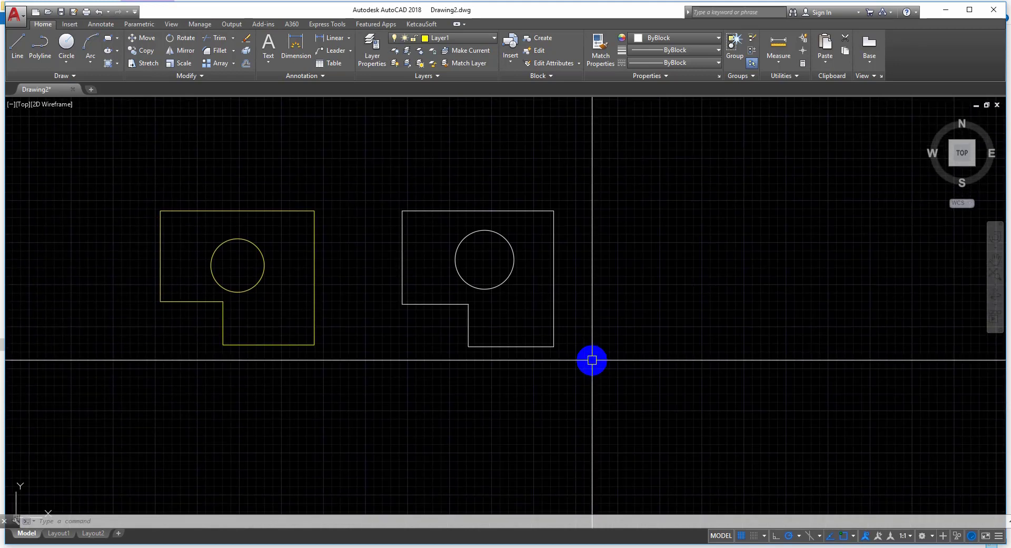
{"action": "type", "text": "b"}
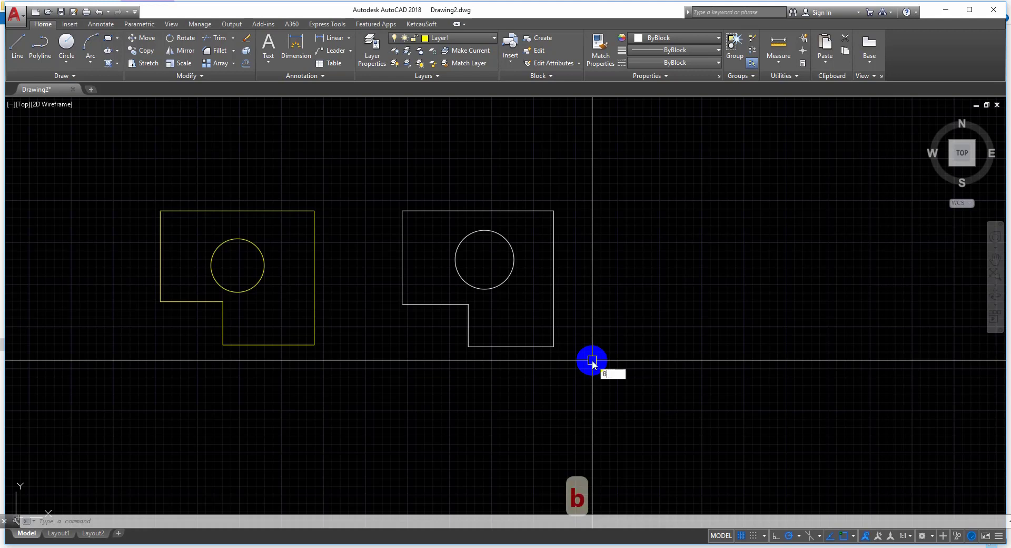
{"action": "key", "text": "Return"}
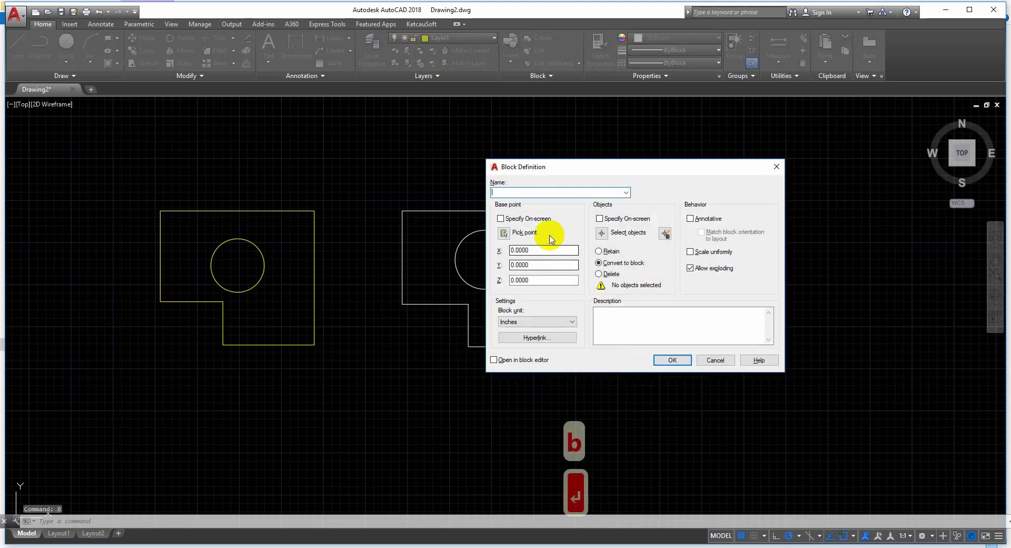
{"action": "type", "text": "2"}
{"action": "left_click", "coordinate": [504, 232]}
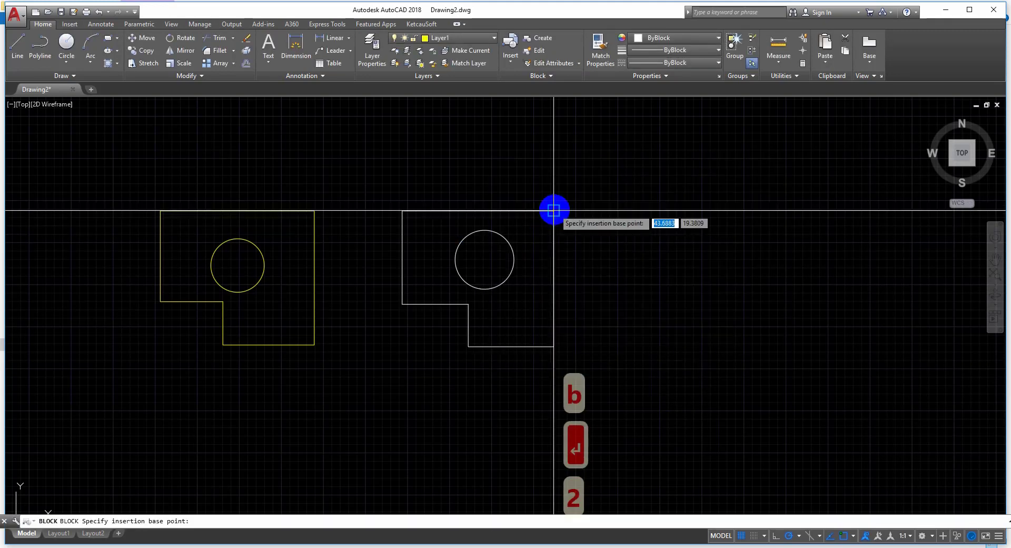
{"action": "left_click", "coordinate": [553, 210]}
{"action": "left_click", "coordinate": [604, 239]}
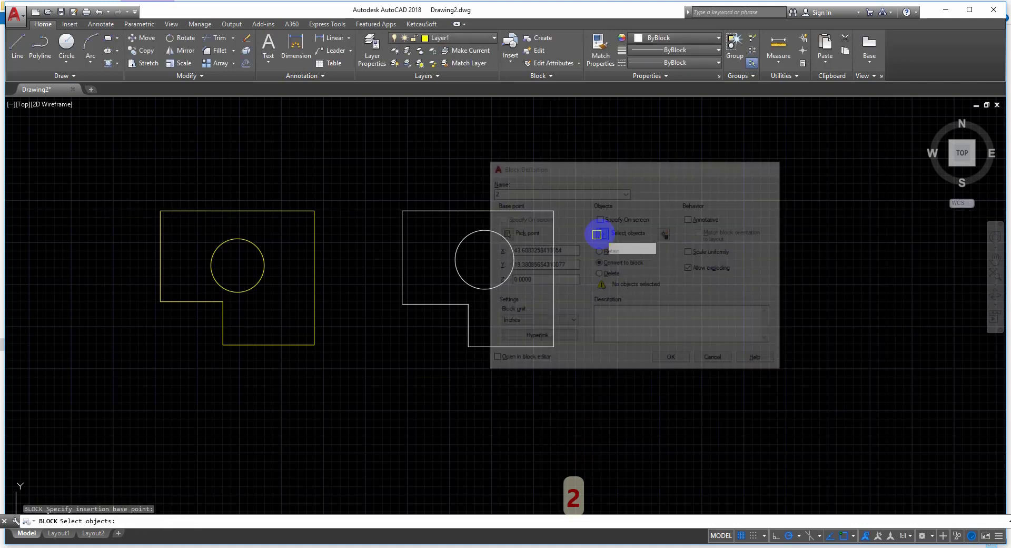
{"action": "left_click", "coordinate": [381, 196]}
{"action": "left_click", "coordinate": [595, 371]}
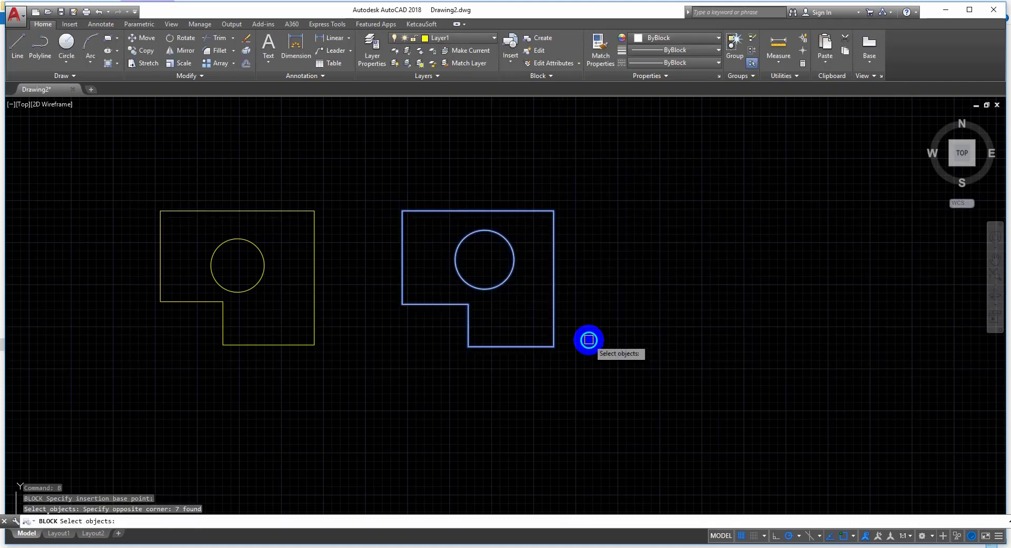
{"action": "right_click", "coordinate": [588, 340]}
{"action": "left_click", "coordinate": [673, 360]}
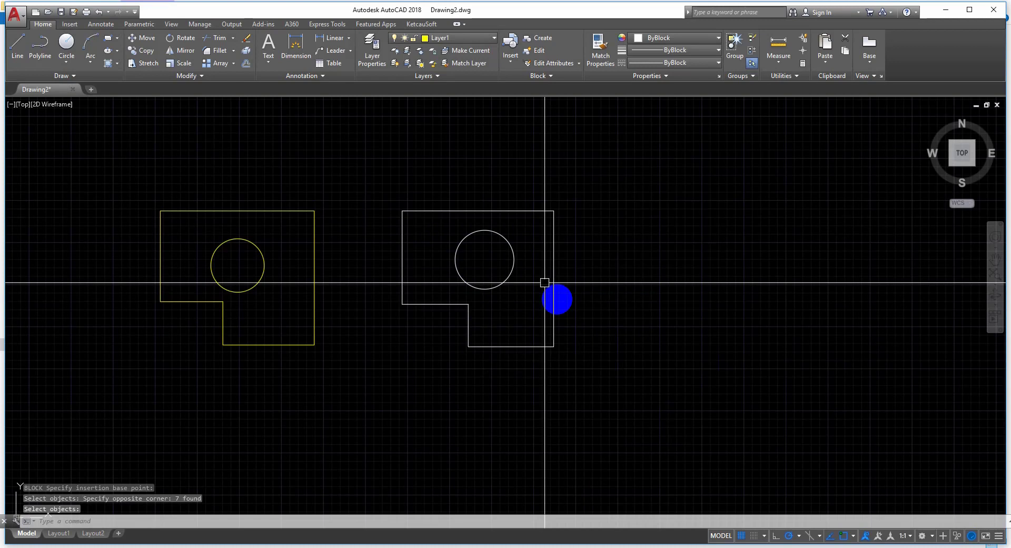
Step: Select the white block and the yellow block in turn to compare their layer, color, lineweight and linetype settings
{"action": "left_click", "coordinate": [486, 211]}
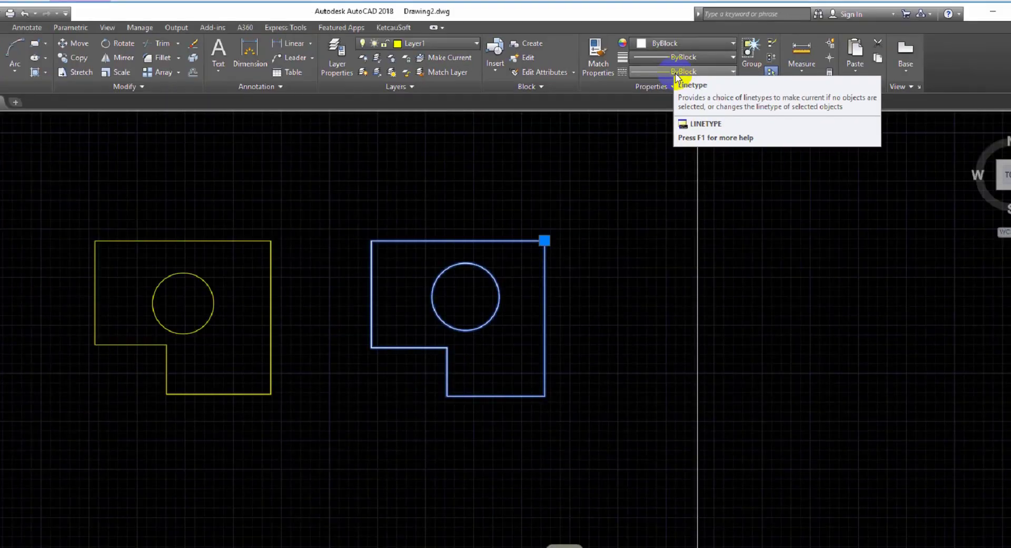
{"action": "scroll", "coordinate": [505, 303], "scroll_direction": "down", "scroll_amount": 3}
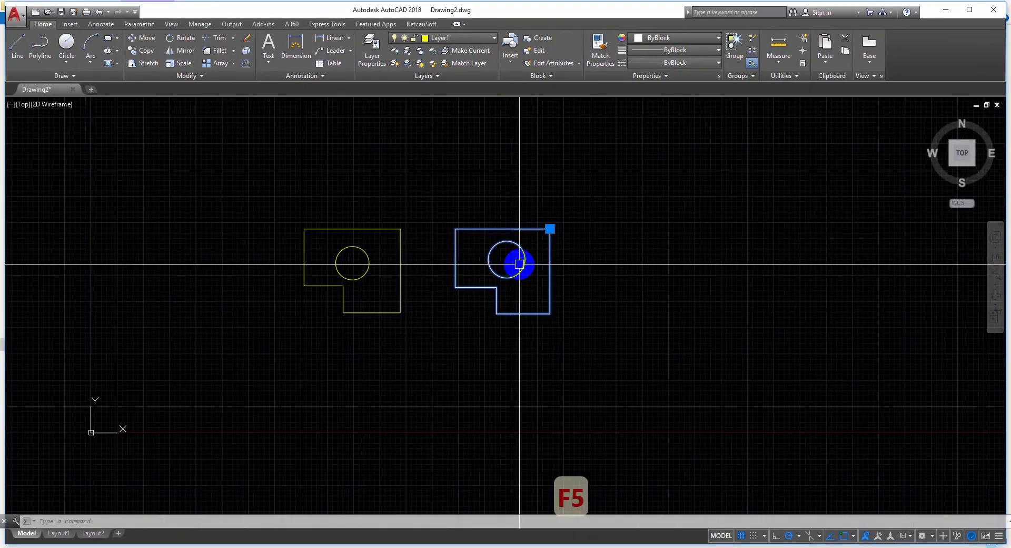
{"action": "key", "text": "Escape"}
{"action": "left_click", "coordinate": [528, 231]}
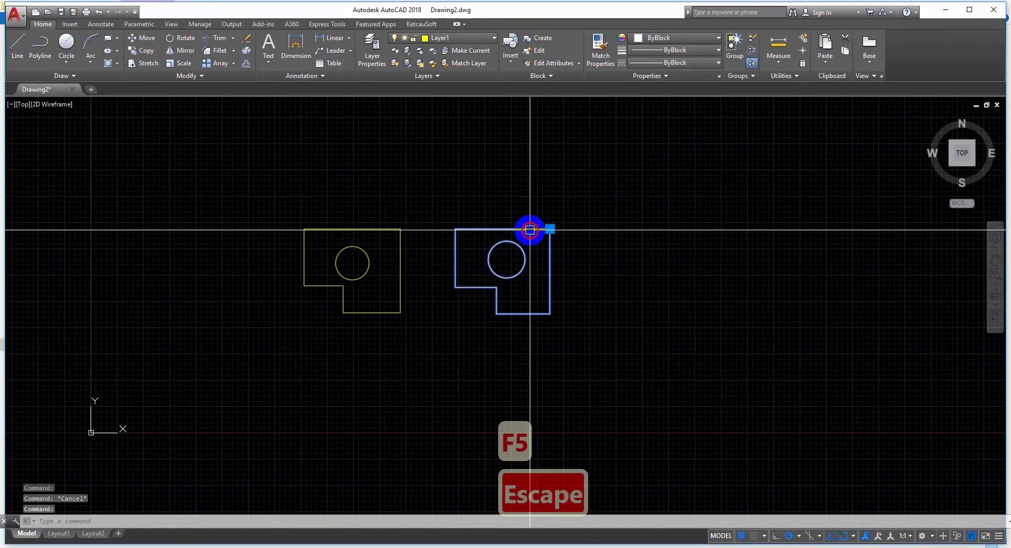
{"action": "key", "text": "Escape"}
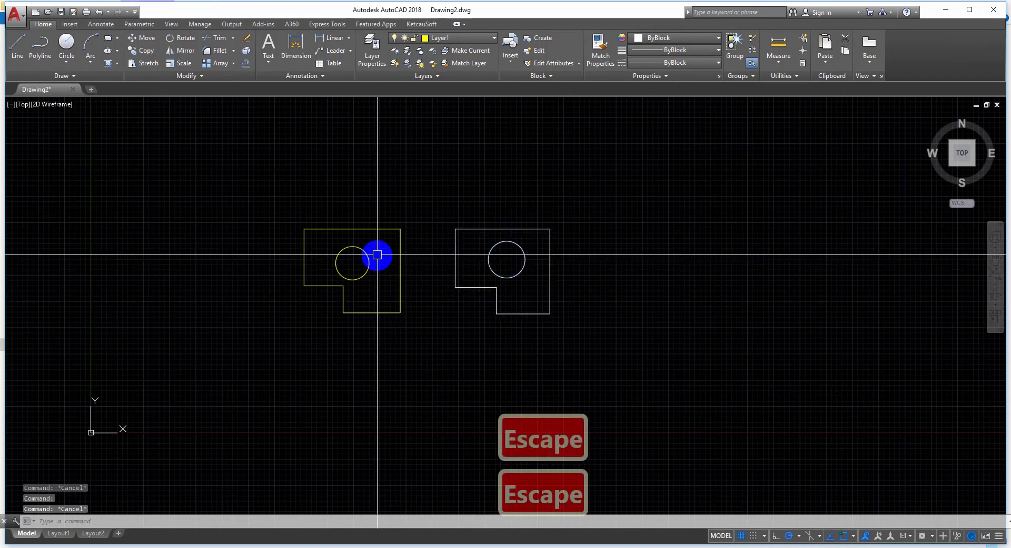
{"action": "left_click", "coordinate": [380, 230]}
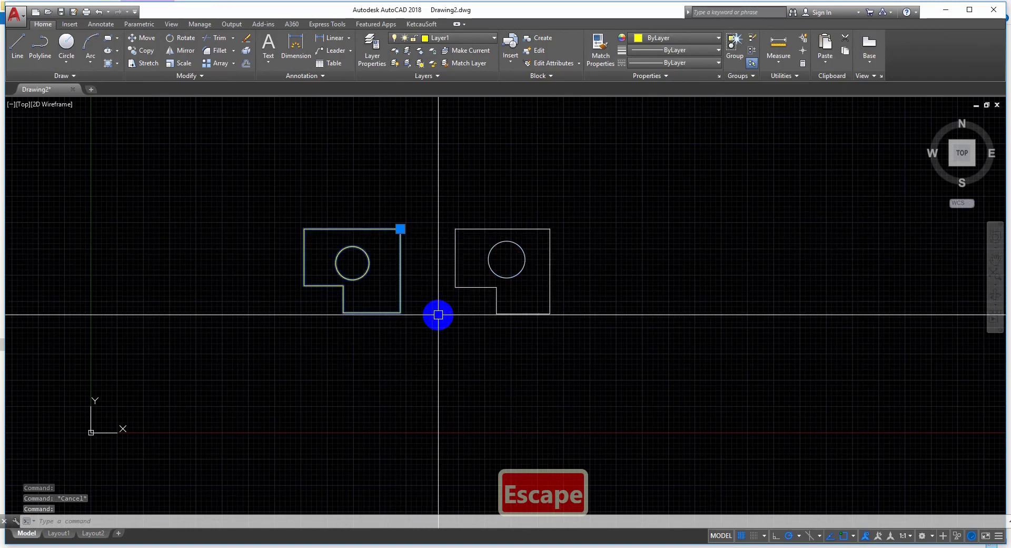
{"action": "key", "text": "Escape"}
{"action": "scroll", "coordinate": [440, 313], "scroll_direction": "up", "scroll_amount": 2}
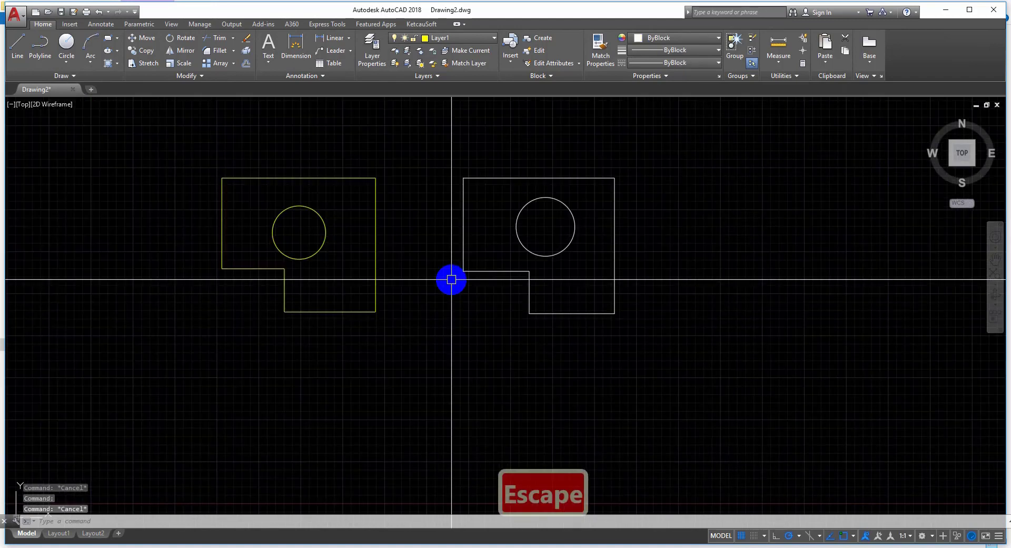
{"action": "left_click", "coordinate": [474, 302]}
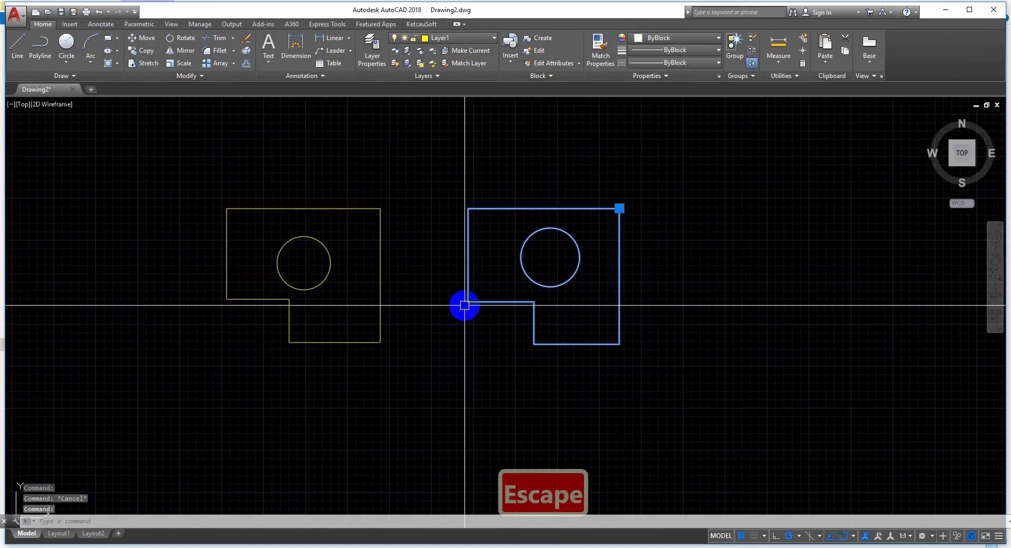
{"action": "key", "text": "Escape"}
Step: Move the yellow block to Layer2 and reselect it to check its color, lineweight and linetype settings
{"action": "left_click", "coordinate": [379, 224]}
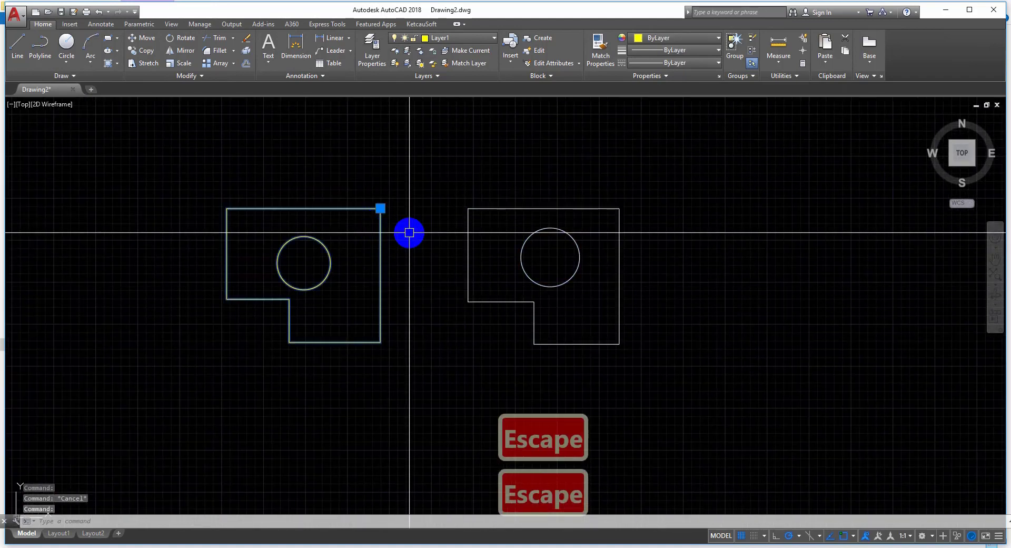
{"action": "left_click", "coordinate": [469, 38]}
{"action": "left_click", "coordinate": [447, 76]}
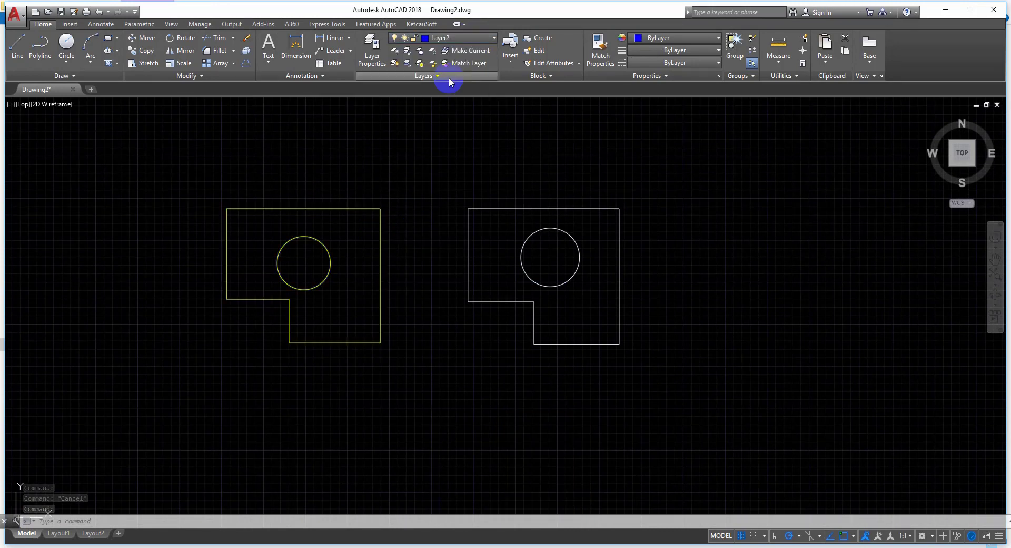
{"action": "left_click", "coordinate": [380, 220]}
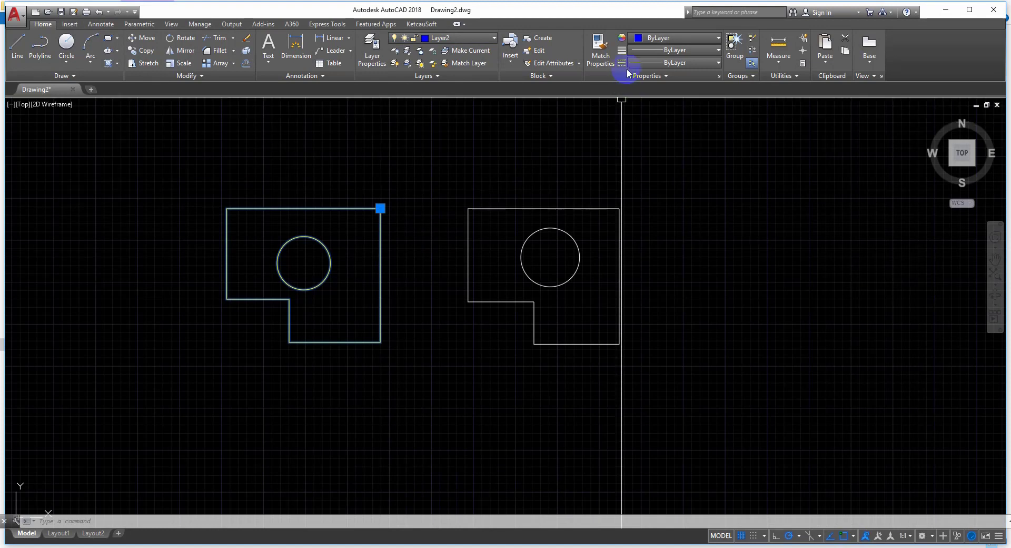
{"action": "scroll", "coordinate": [388, 227], "scroll_direction": "down", "scroll_amount": 2}
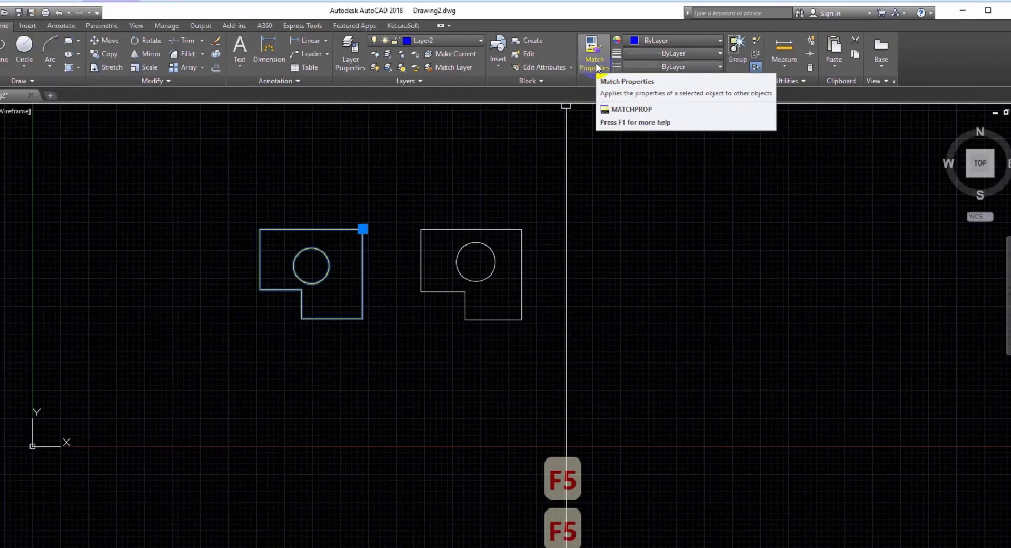
{"action": "scroll", "coordinate": [353, 246], "scroll_direction": "up", "scroll_amount": 2}
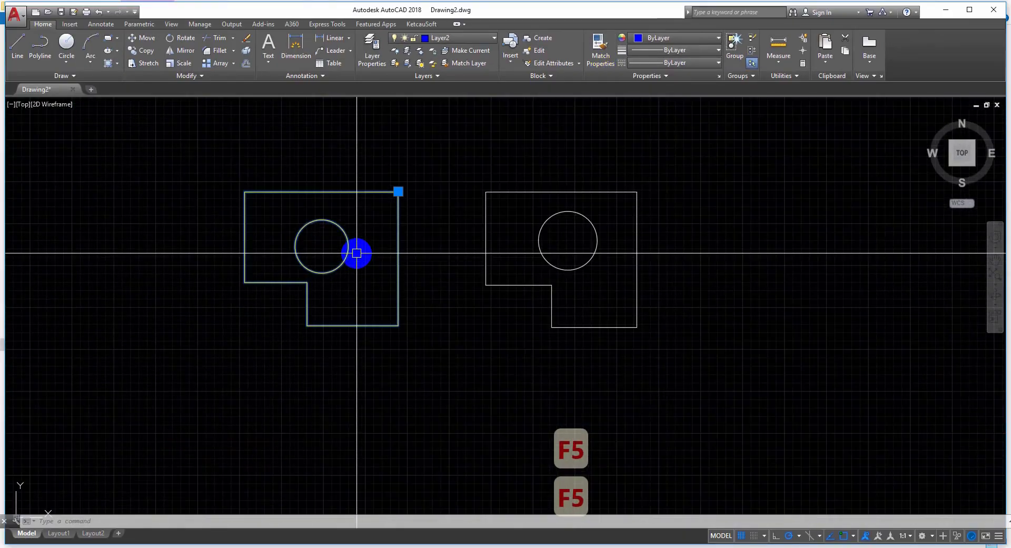
{"action": "scroll", "coordinate": [369, 257], "scroll_direction": "down", "scroll_amount": 2}
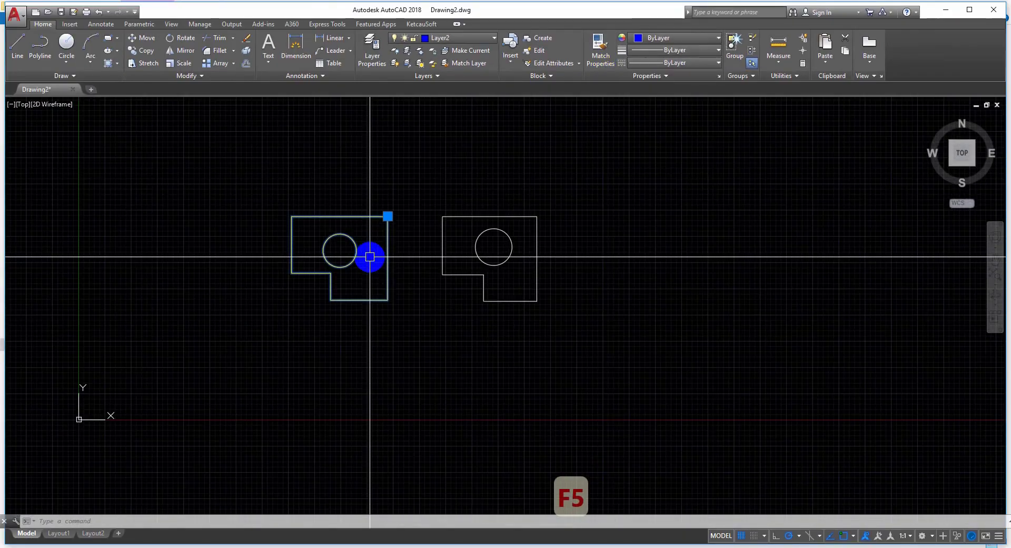
{"action": "key", "text": "Escape"}
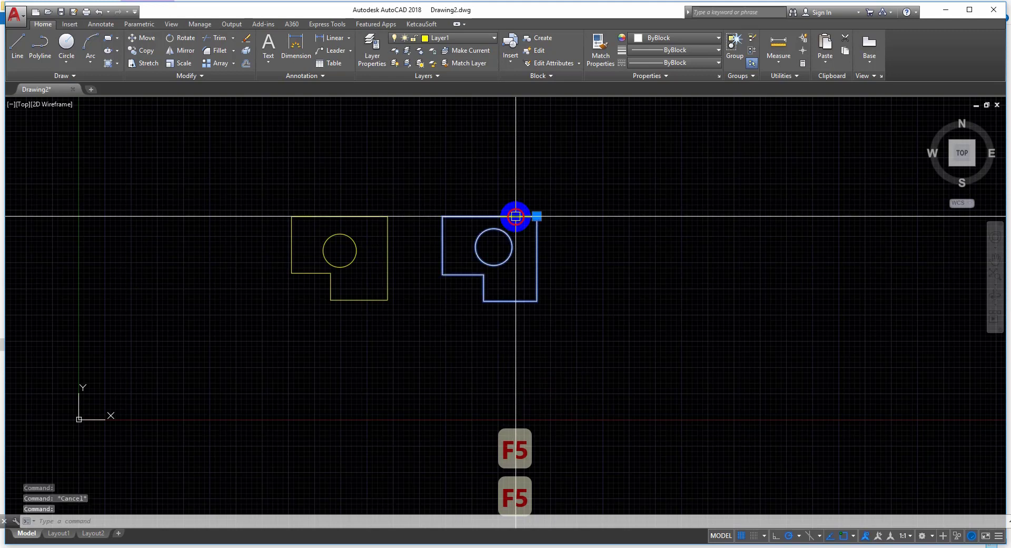
Step: Move the white block to Layer2, keeping its ByBlock properties
{"action": "key", "text": "Escape"}
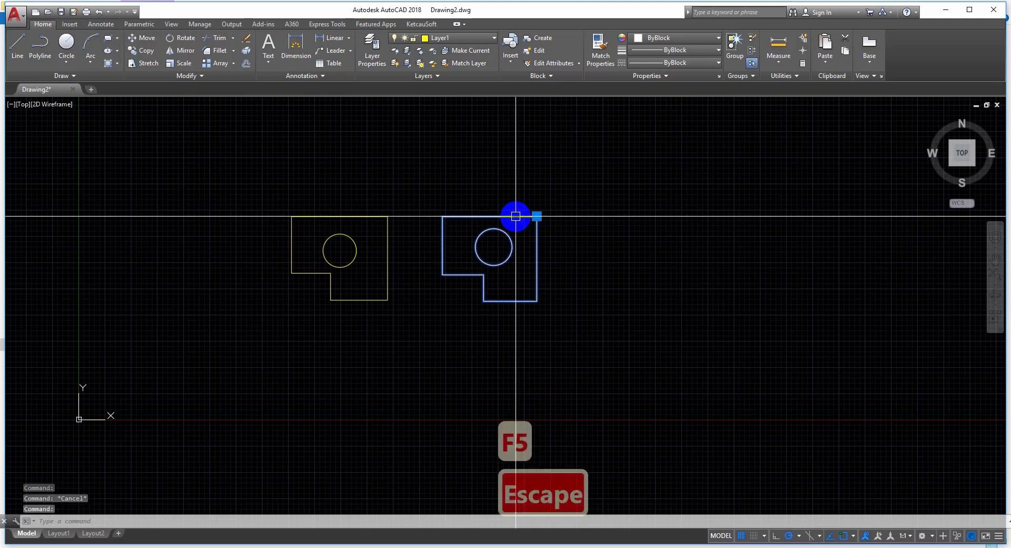
{"action": "key", "text": "Escape"}
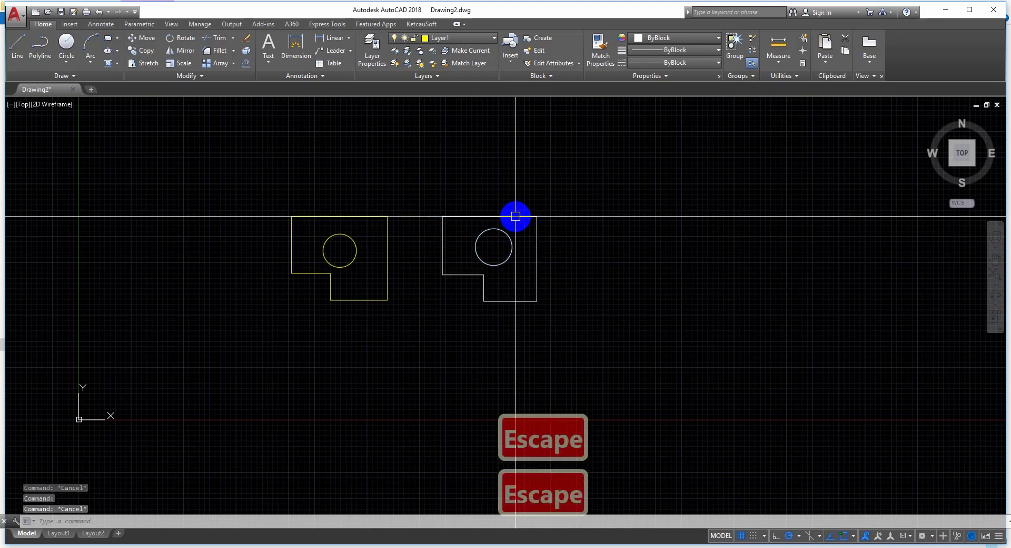
{"action": "scroll", "coordinate": [461, 236], "scroll_direction": "up", "scroll_amount": 2}
{"action": "middle_click_drag", "start_coordinate": [494, 239], "coordinate": [547, 256]}
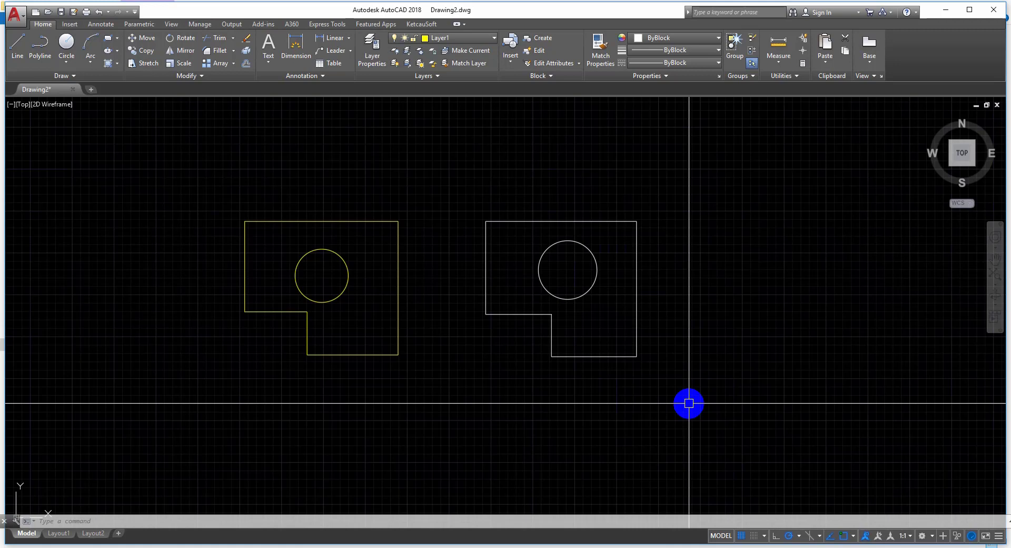
{"action": "left_click", "coordinate": [637, 309]}
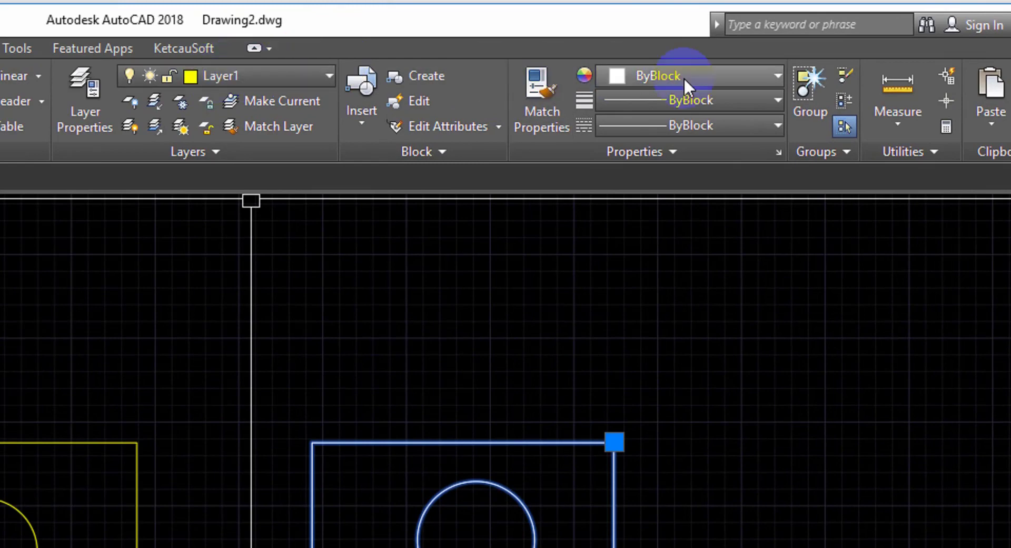
{"action": "key", "text": "F5"}
{"action": "key", "text": "F5"}
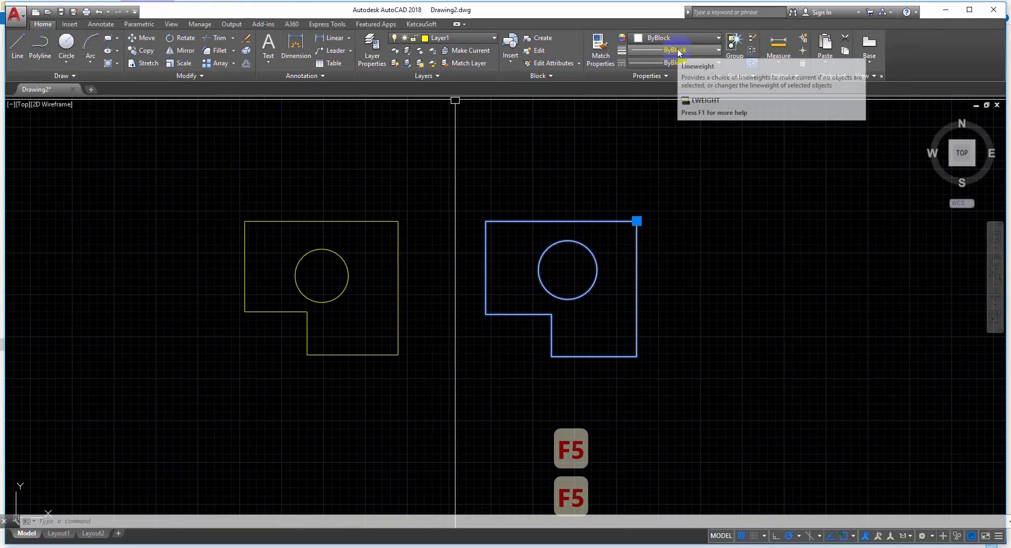
{"action": "left_click", "coordinate": [455, 38]}
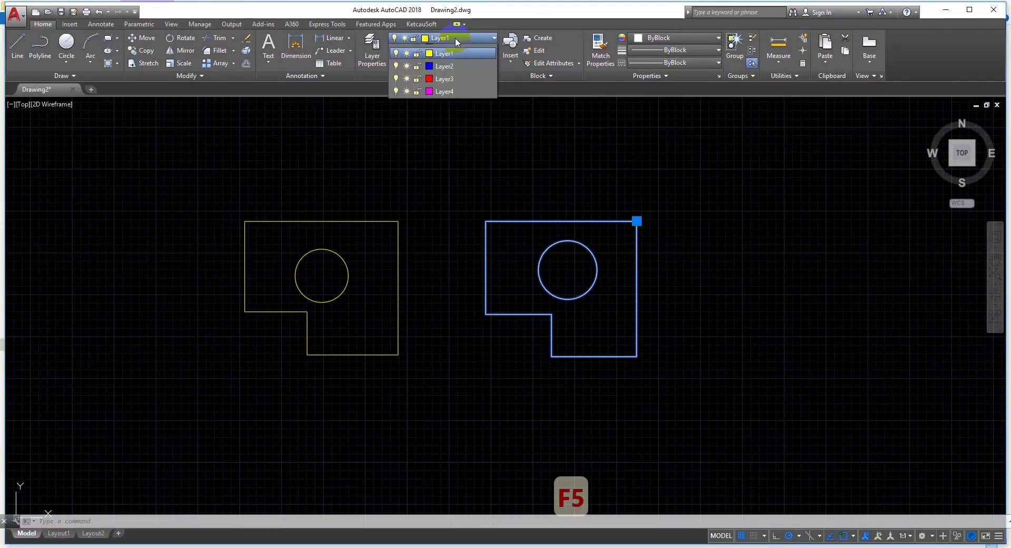
{"action": "left_click", "coordinate": [444, 76]}
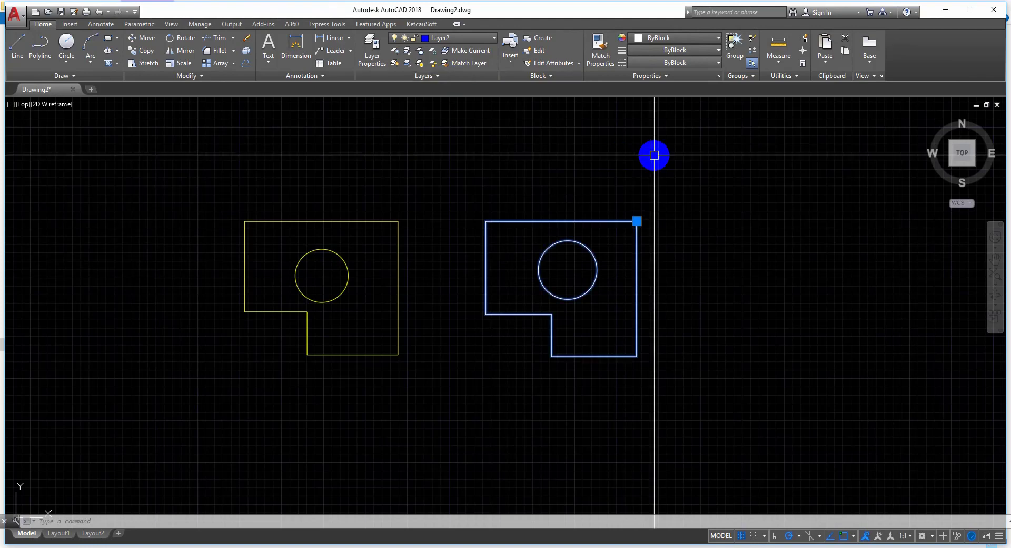
Step: Set the white block's color, lineweight and linetype to ByLayer
{"action": "left_click", "coordinate": [674, 38]}
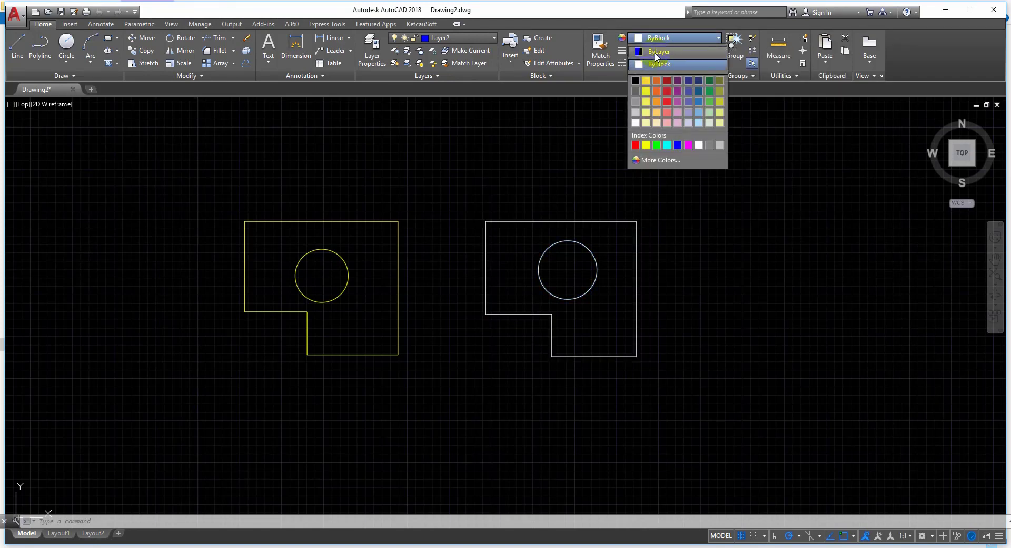
{"action": "left_click", "coordinate": [656, 51]}
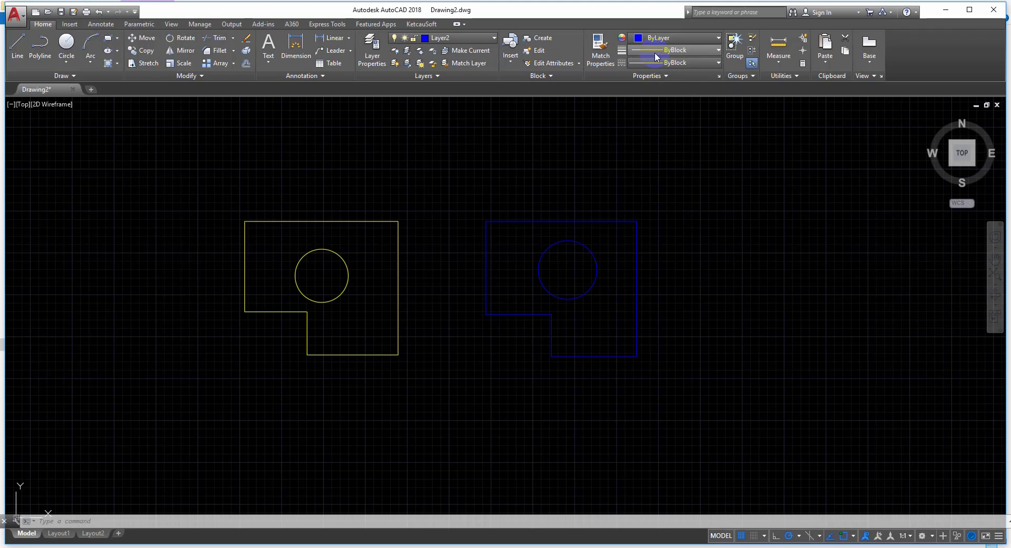
{"action": "left_click", "coordinate": [656, 52]}
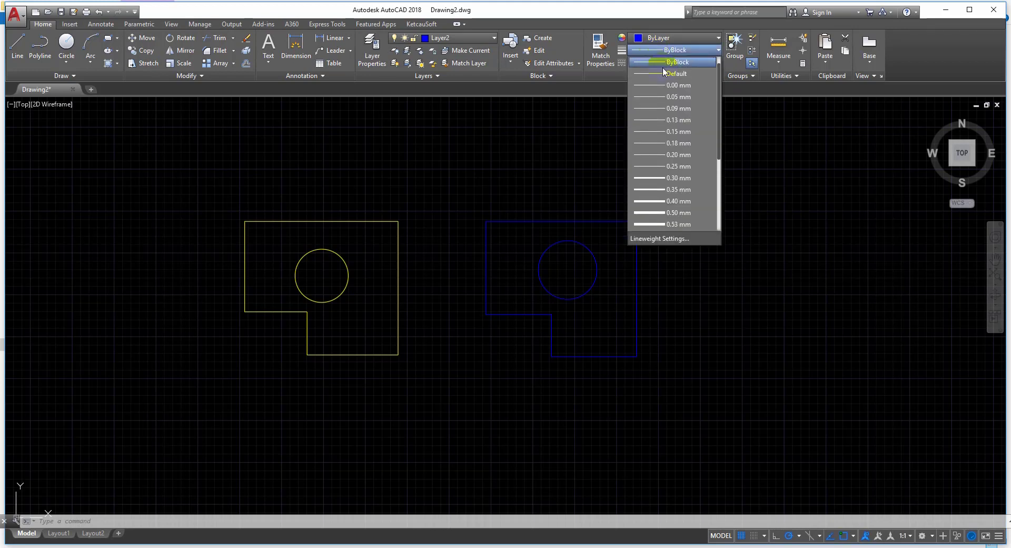
{"action": "left_click", "coordinate": [668, 62]}
{"action": "left_click", "coordinate": [671, 64]}
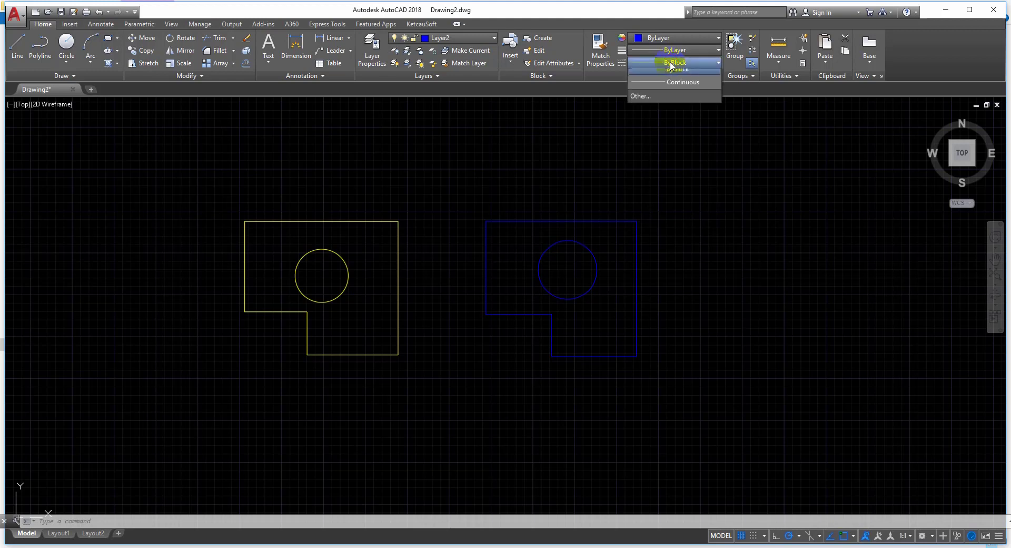
{"action": "left_click", "coordinate": [671, 64]}
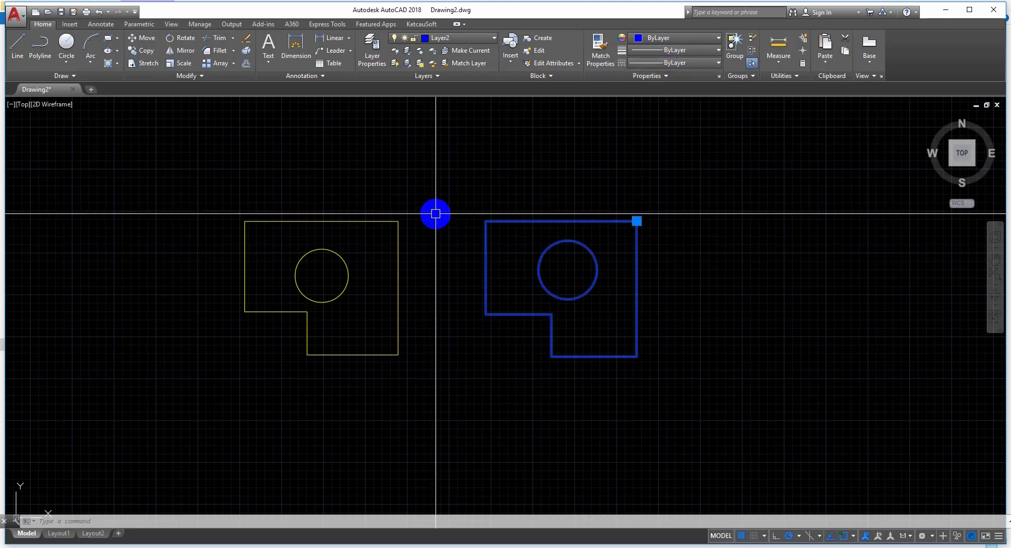
{"action": "key", "text": "Escape"}
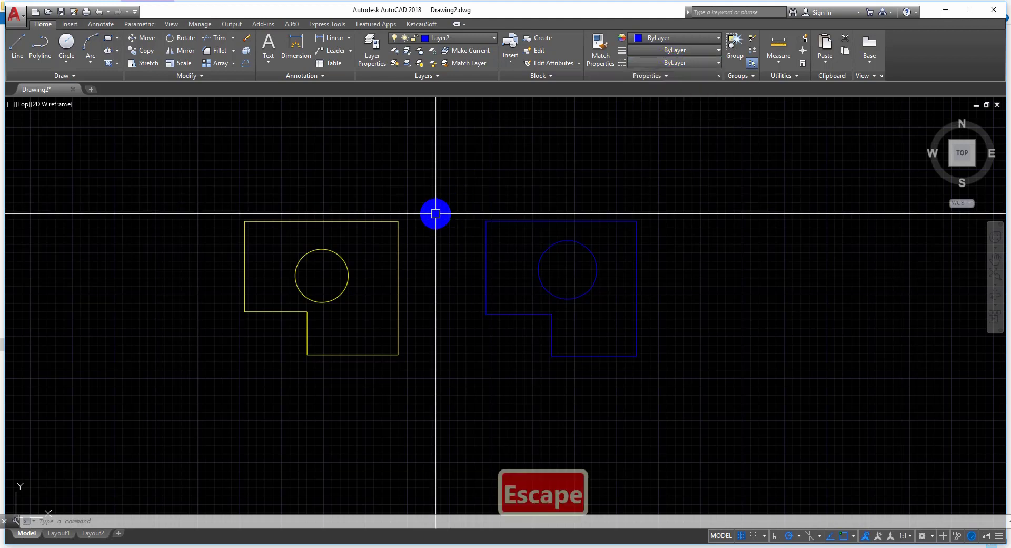
Step: Reassign the blue block to Layer3 and finally to Layer4
{"action": "left_click", "coordinate": [532, 218]}
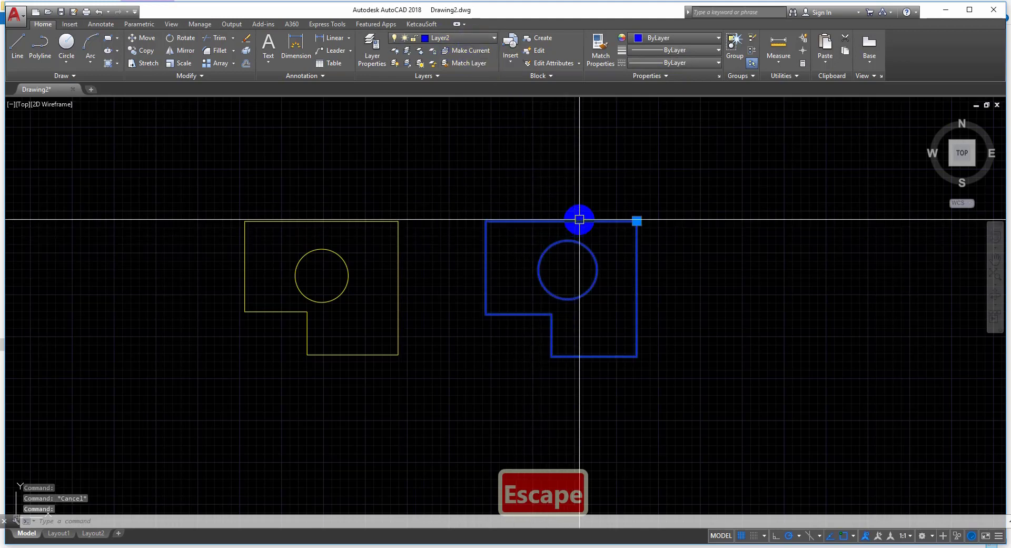
{"action": "key", "text": "Escape"}
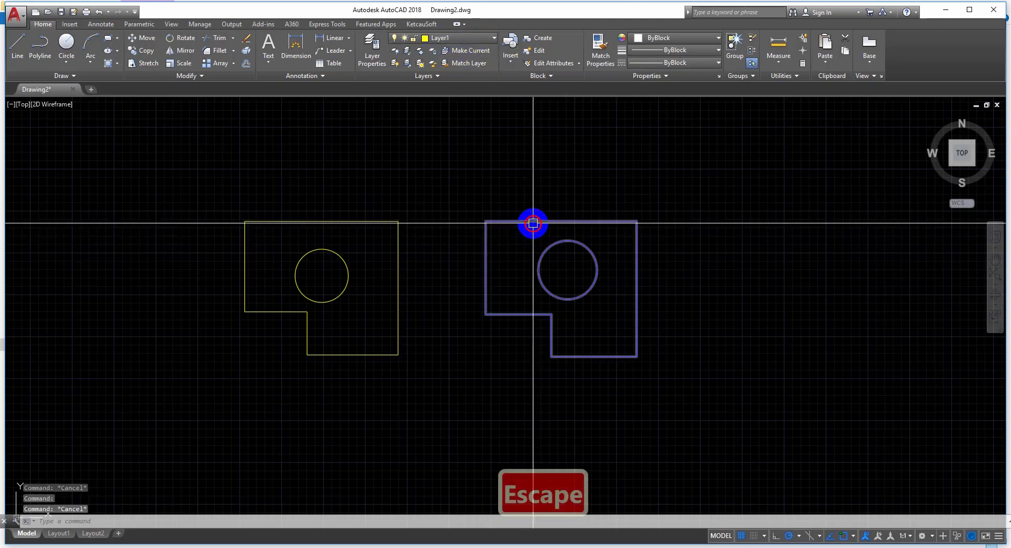
{"action": "left_click", "coordinate": [533, 223]}
{"action": "left_click", "coordinate": [459, 40]}
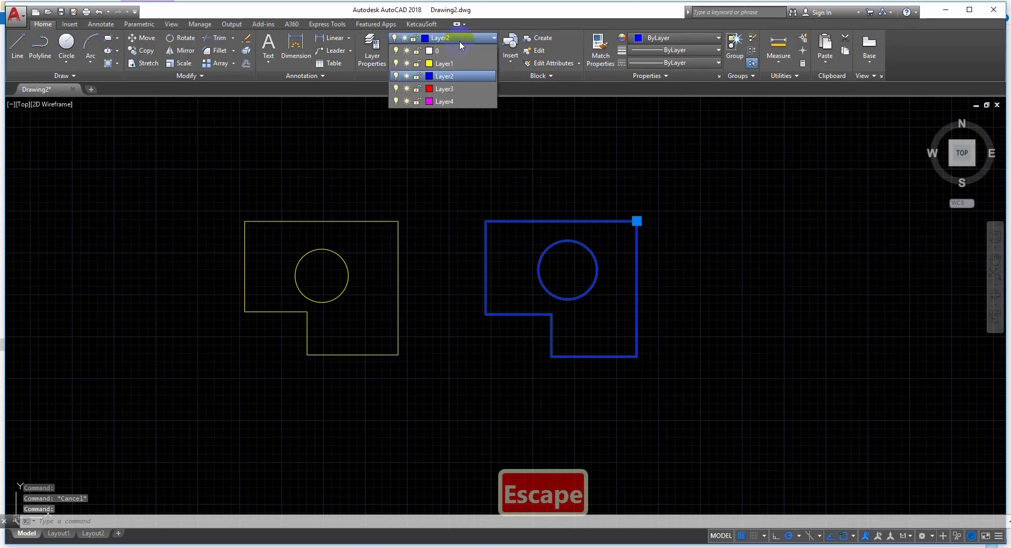
{"action": "left_click", "coordinate": [444, 89]}
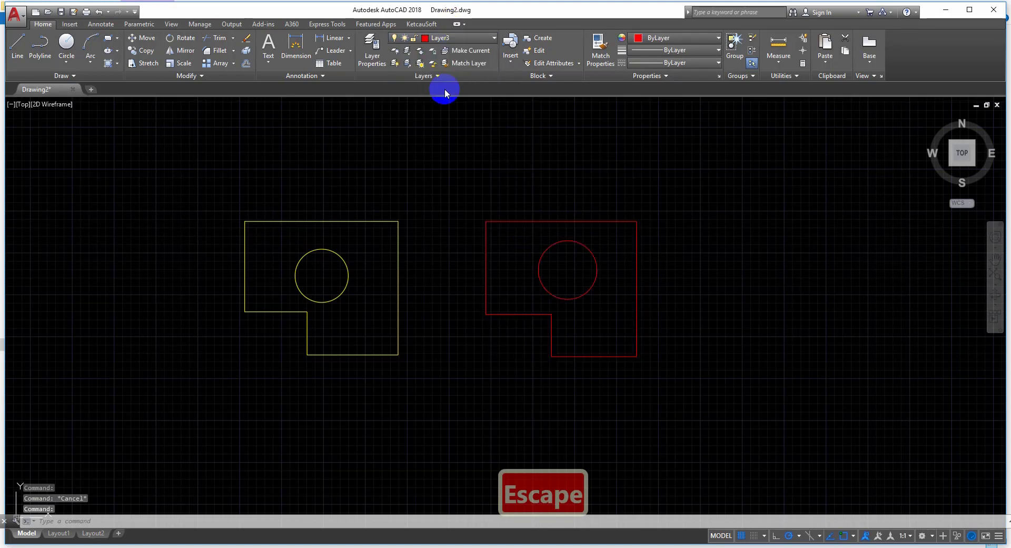
{"action": "left_click", "coordinate": [456, 37]}
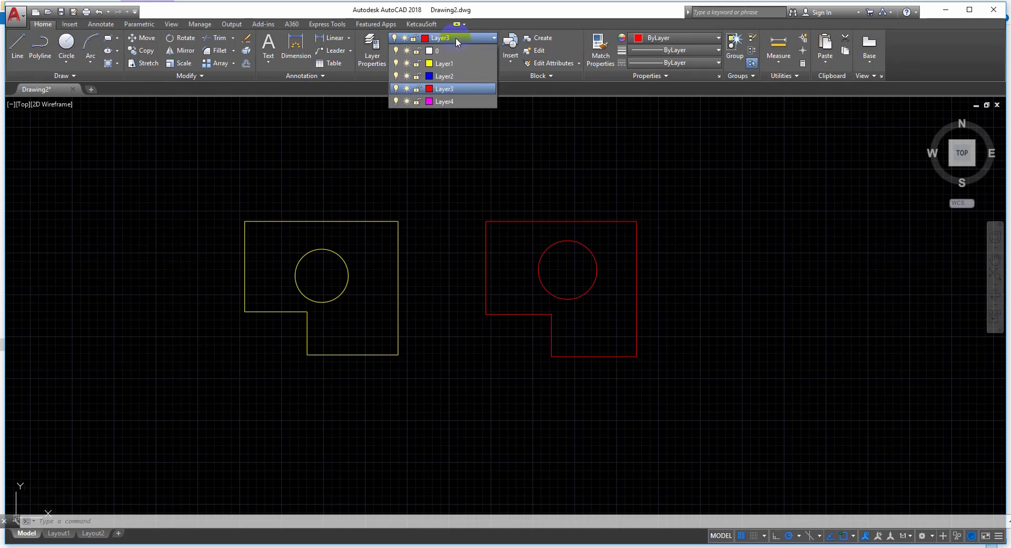
{"action": "left_click", "coordinate": [452, 100]}
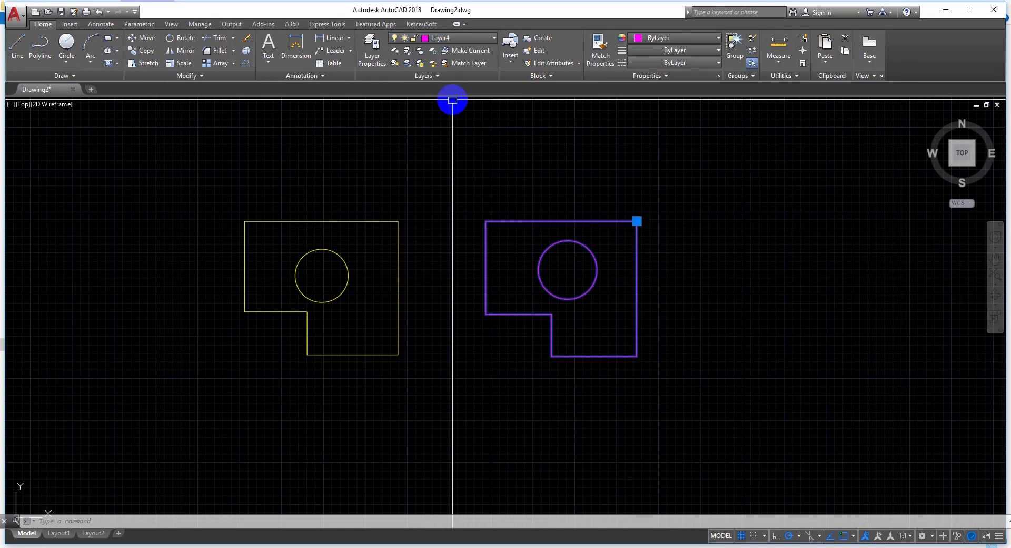
{"action": "key", "text": "Escape"}
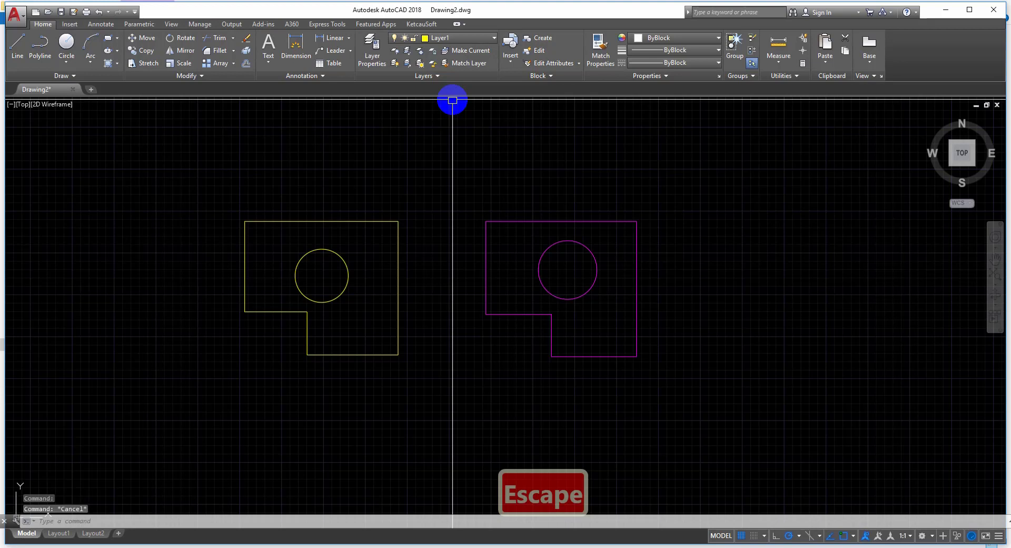
Step: Move the yellow block to Layer4 and compare its appearance with the magenta block's
{"action": "left_click", "coordinate": [562, 218]}
{"action": "key", "text": "Escape"}
{"action": "left_click", "coordinate": [385, 221]}
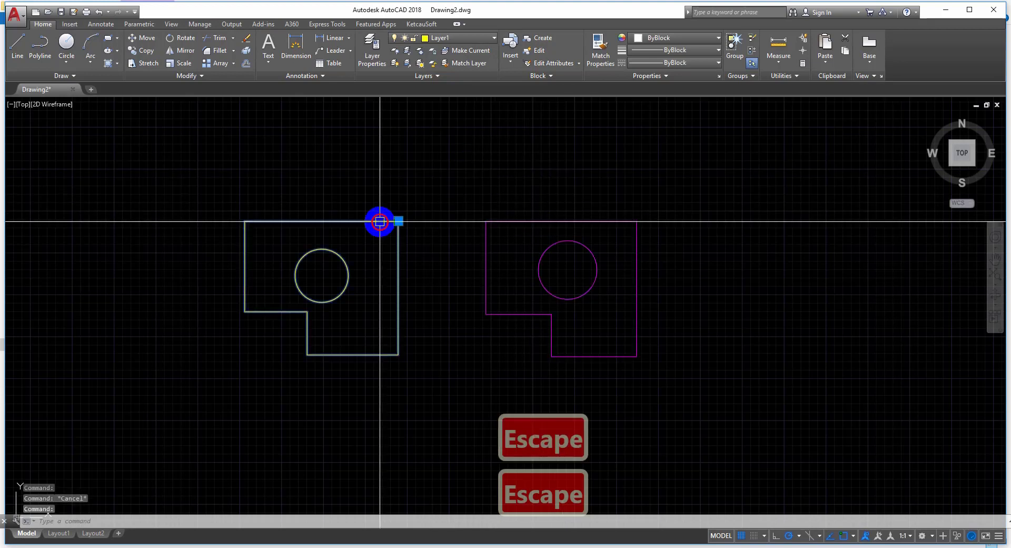
{"action": "left_click", "coordinate": [472, 38]}
{"action": "left_click", "coordinate": [444, 102]}
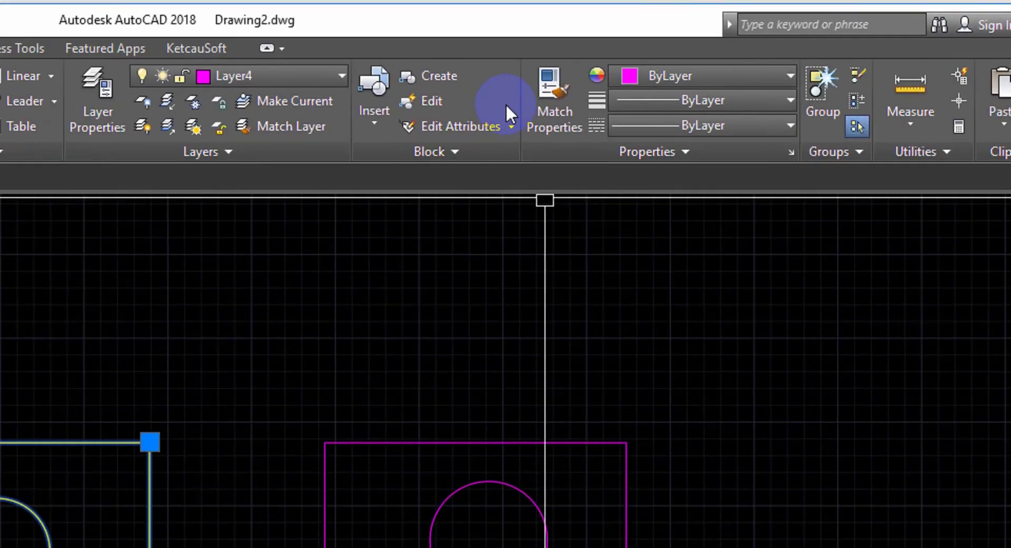
{"action": "key", "text": "F5"}
{"action": "key", "text": "F5"}
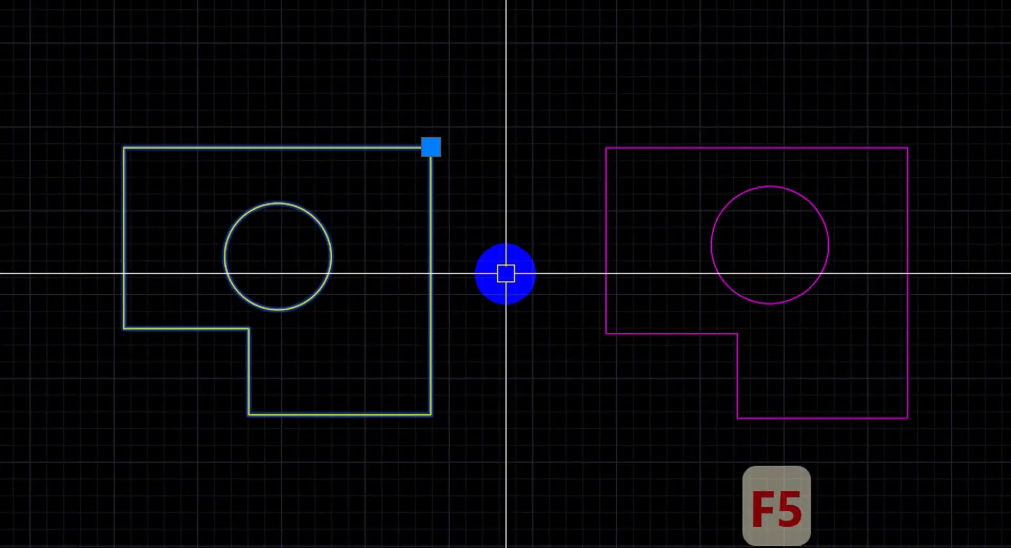
{"action": "key", "text": "F5"}
{"action": "key", "text": "F5"}
{"action": "key", "text": "F5"}
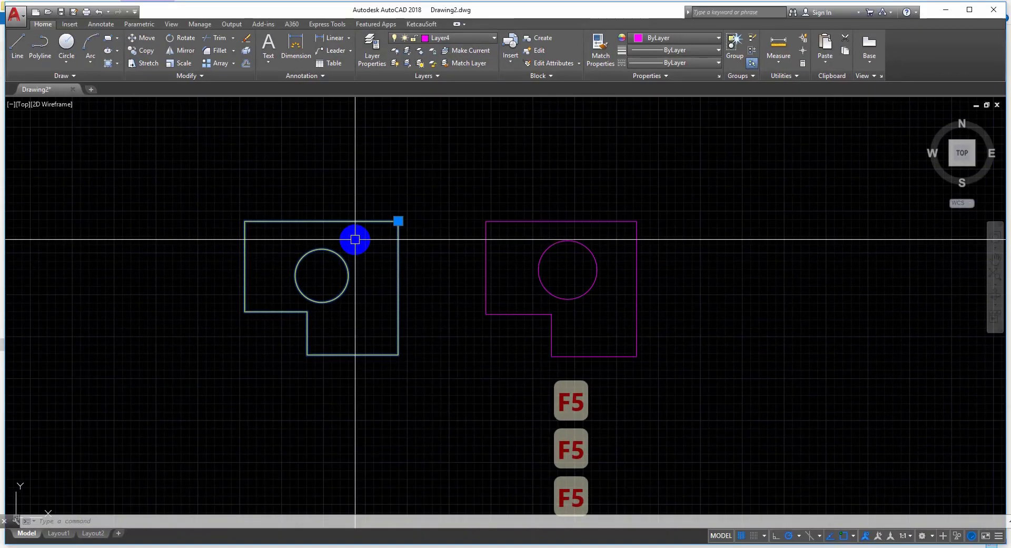
{"action": "key", "text": "Escape"}
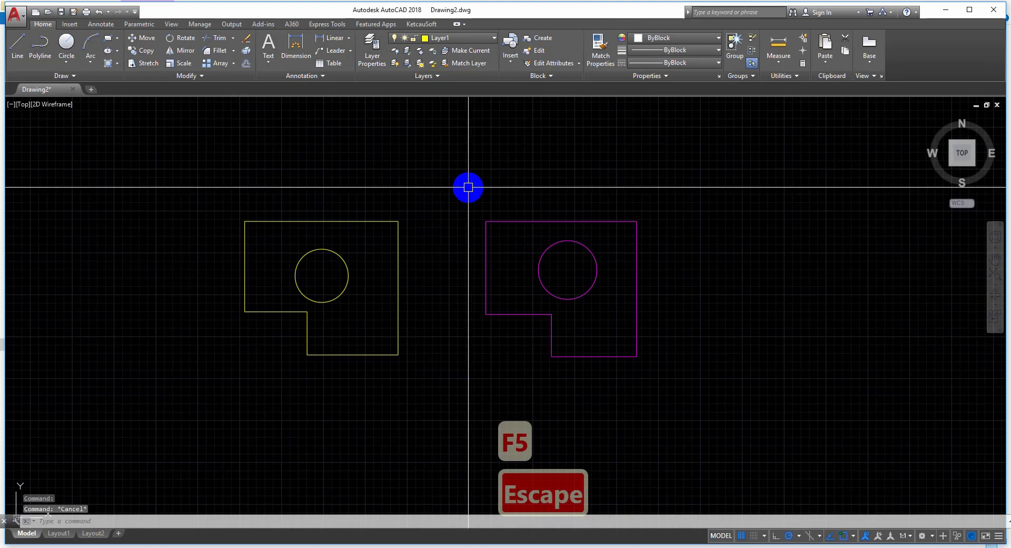
Step: Switch the magenta block to layer 0 and finally to Layer2
{"action": "middle_click_drag", "start_coordinate": [452, 233], "coordinate": [513, 235]}
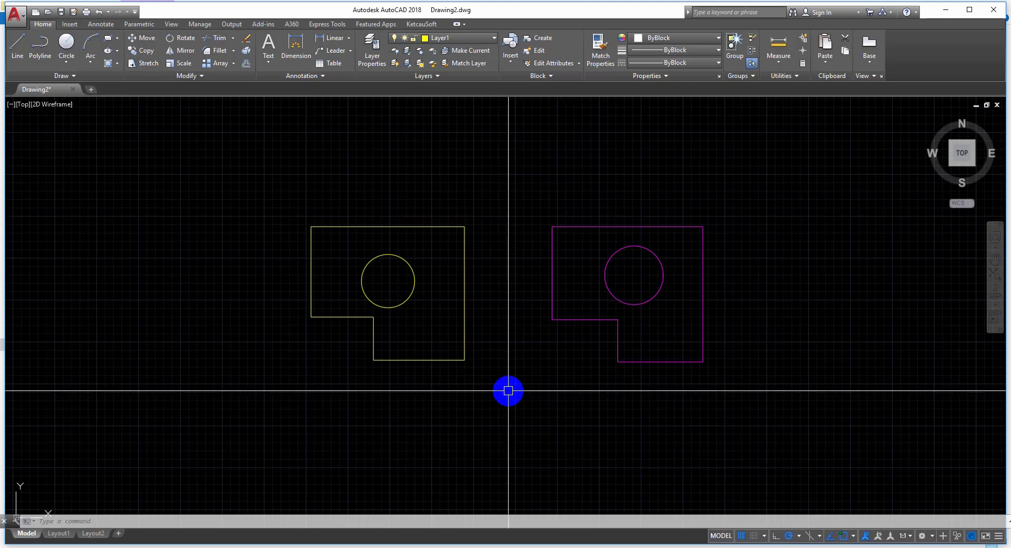
{"action": "middle_click_drag", "start_coordinate": [509, 390], "coordinate": [511, 382]}
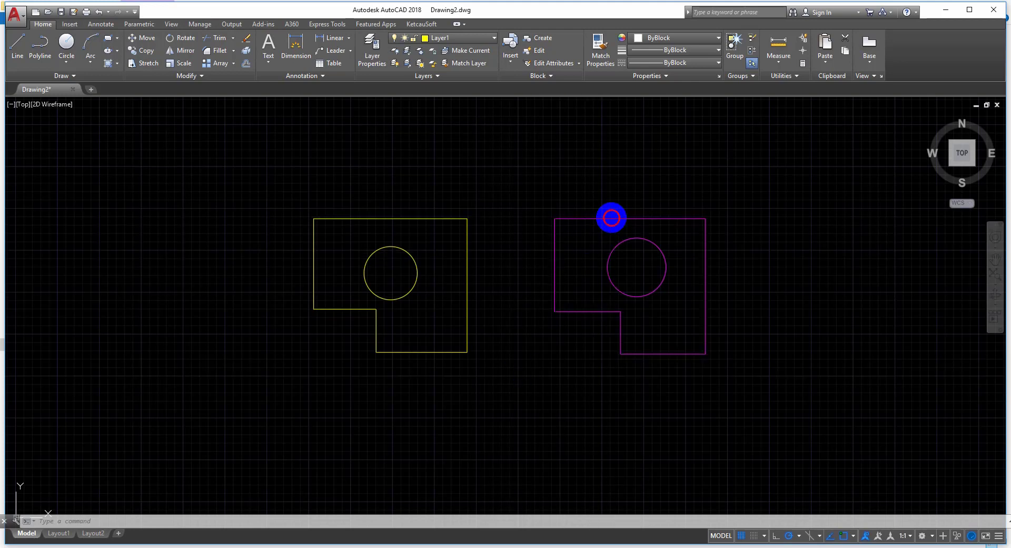
{"action": "left_click", "coordinate": [610, 219]}
{"action": "left_click", "coordinate": [481, 36]}
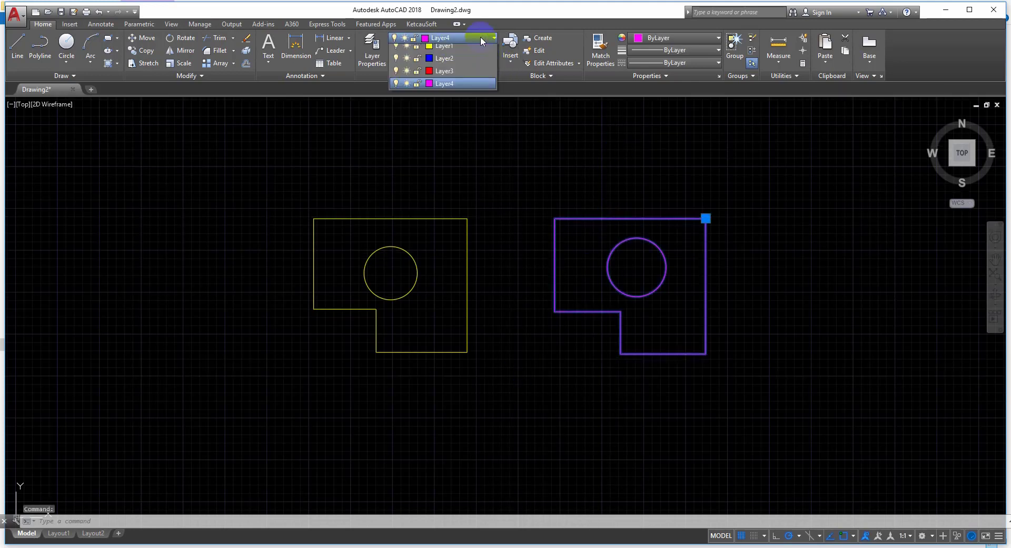
{"action": "left_click", "coordinate": [464, 51]}
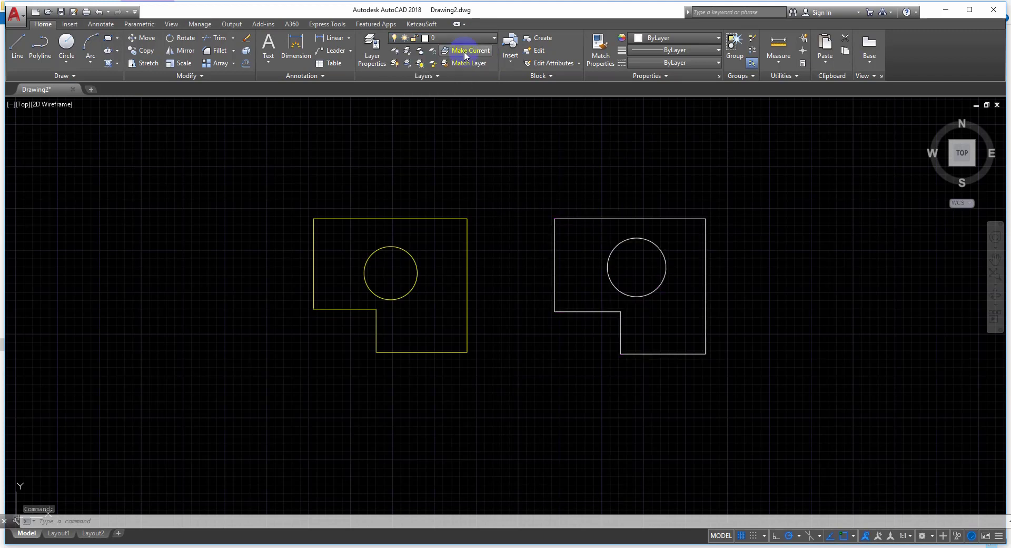
{"action": "left_click", "coordinate": [464, 37]}
{"action": "left_click", "coordinate": [444, 76]}
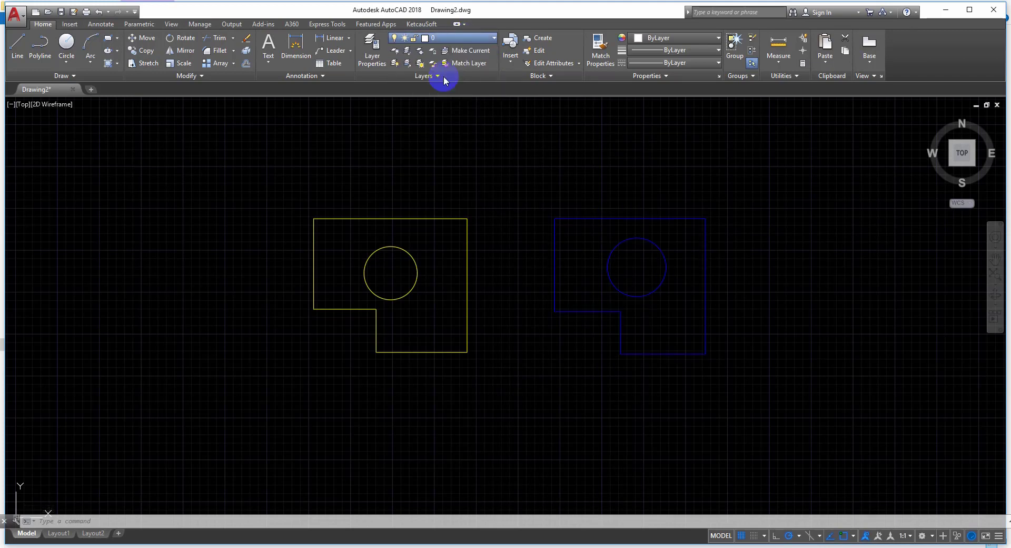
{"action": "key", "text": "Escape"}
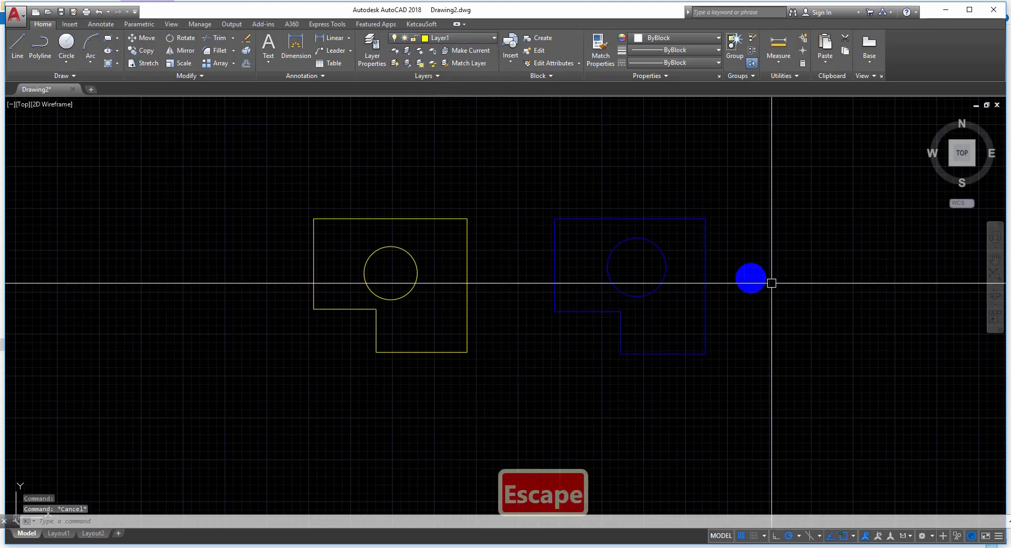
Step: Make layer 0 the current layer with nothing selected
{"action": "middle_click_drag", "start_coordinate": [772, 280], "coordinate": [641, 289]}
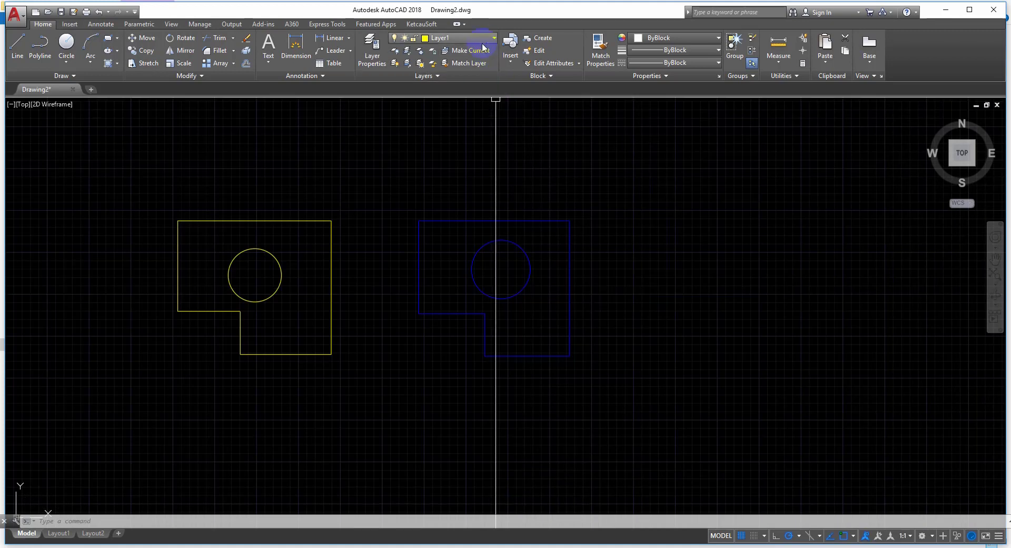
{"action": "left_click", "coordinate": [467, 38]}
{"action": "left_click", "coordinate": [445, 51]}
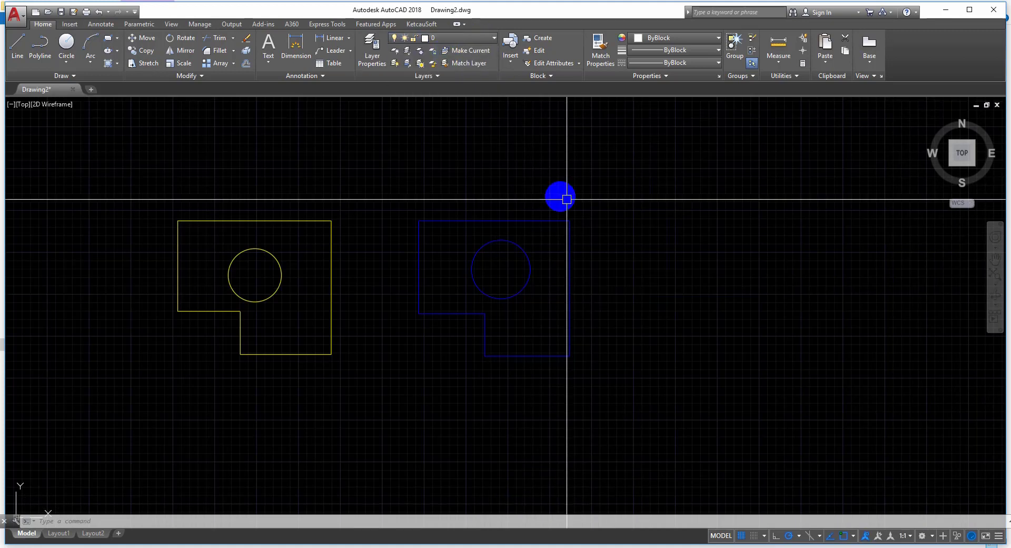
{"action": "type", "text": "l"}
{"action": "key", "text": "Return"}
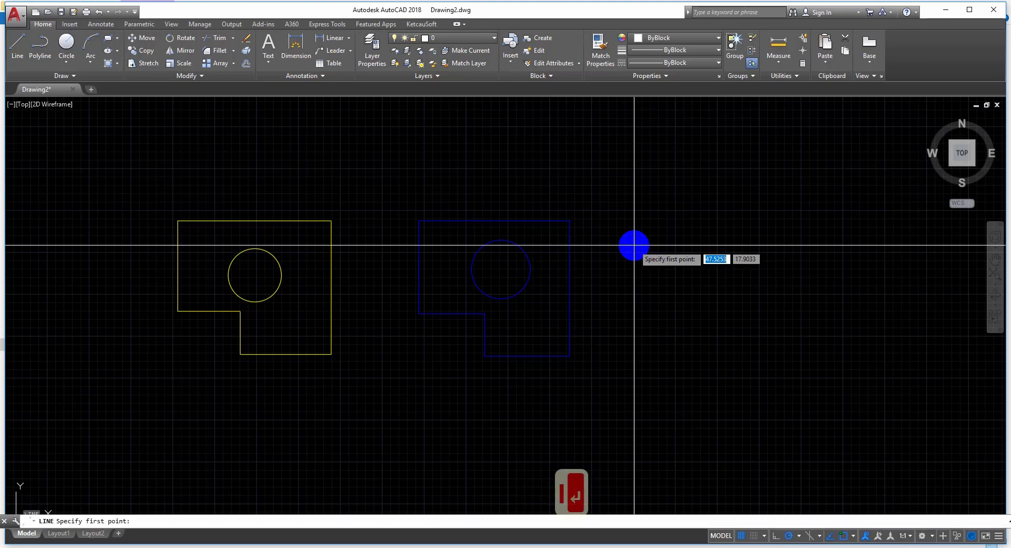
{"action": "left_click", "coordinate": [418, 221]}
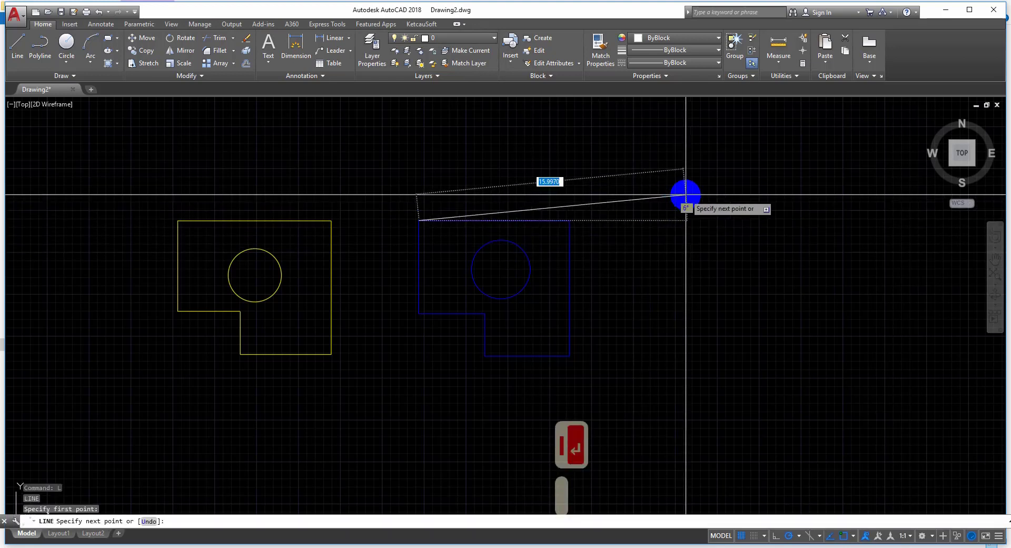
{"action": "key", "text": "Escape"}
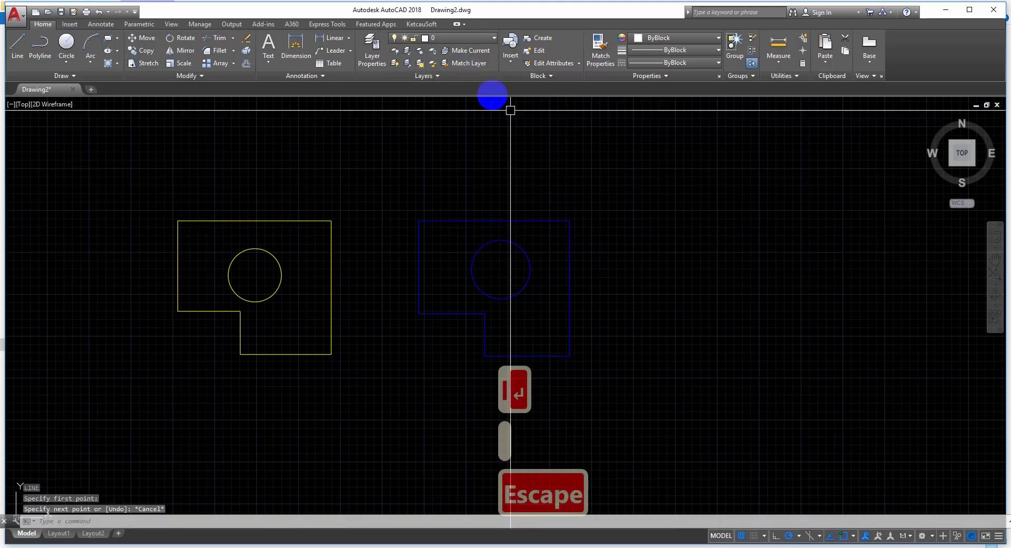
Step: Draw a closed six-line outline about 8 units high to the right of the blue block, with a lower-left notch about 2.6 by 2.5 units
{"action": "key", "text": "Return"}
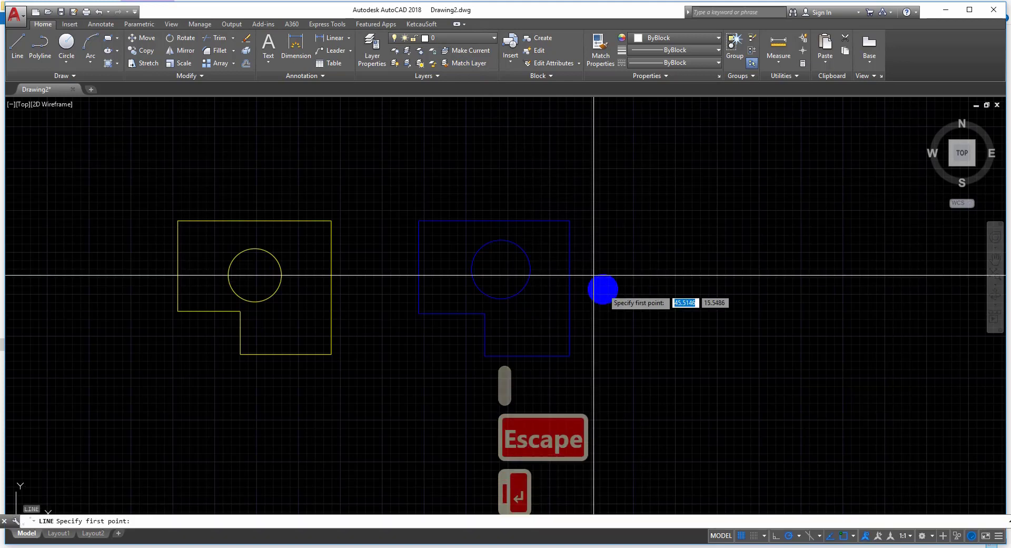
{"action": "left_click", "coordinate": [643, 220]}
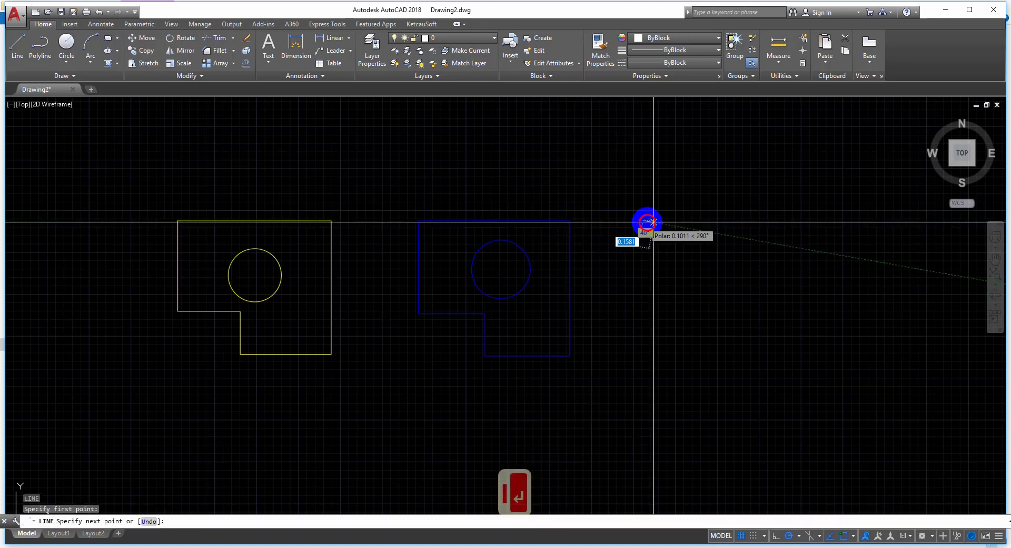
{"action": "left_click", "coordinate": [796, 221]}
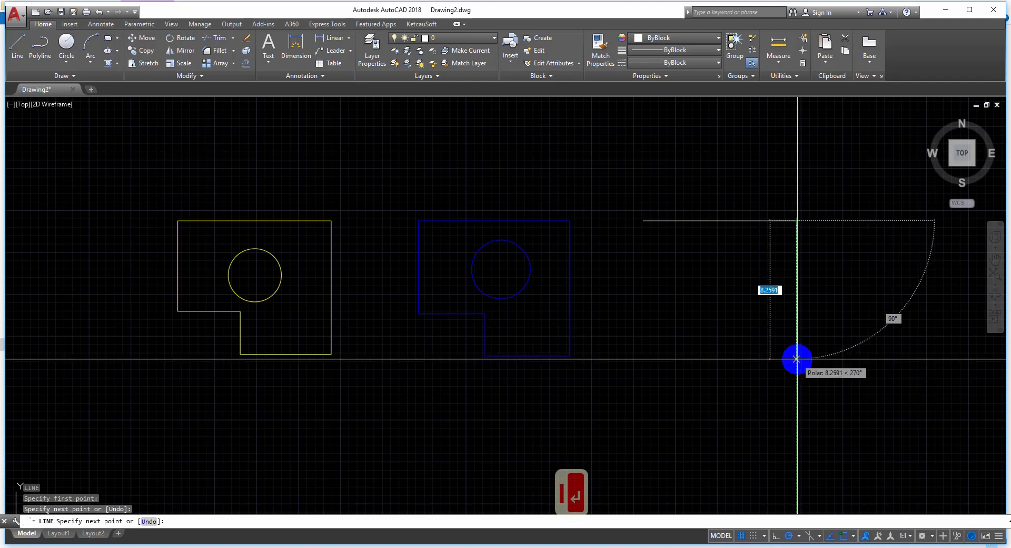
{"action": "left_click", "coordinate": [796, 354]}
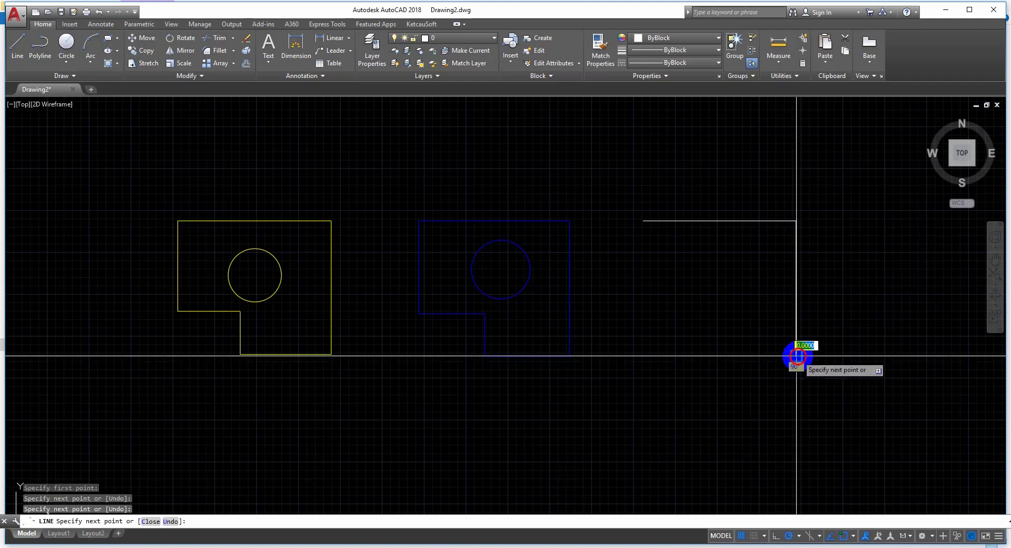
{"action": "left_click", "coordinate": [686, 355]}
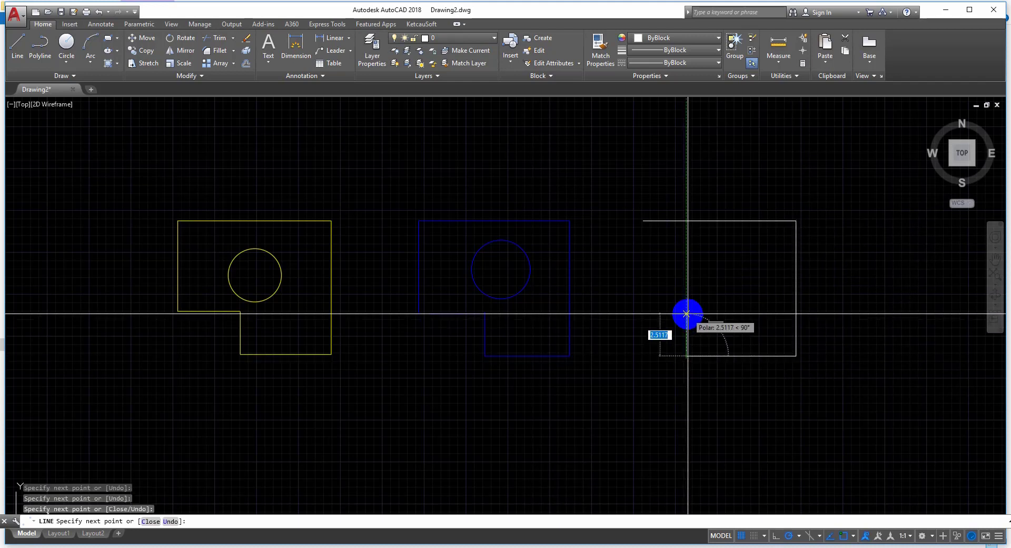
{"action": "left_click", "coordinate": [686, 313]}
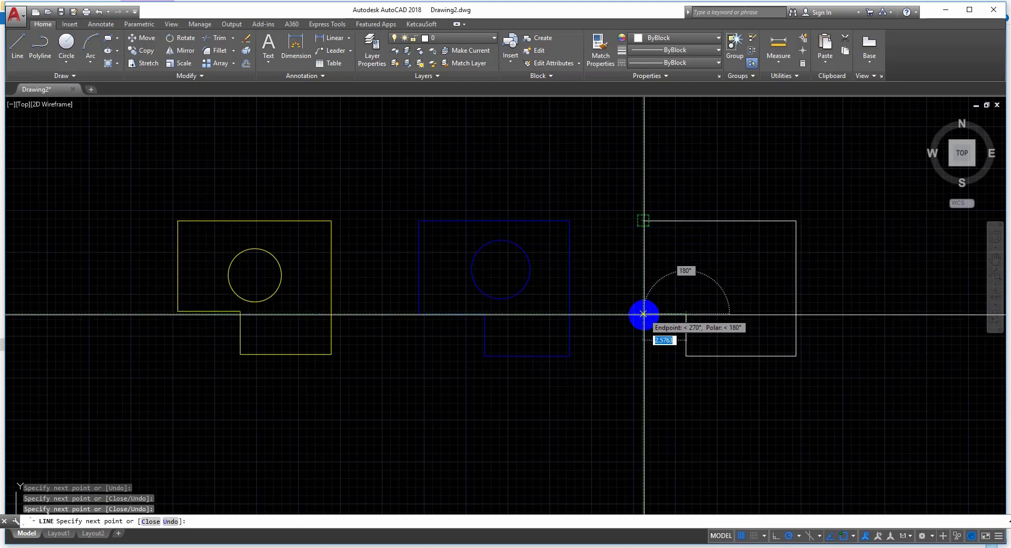
{"action": "left_click", "coordinate": [643, 314]}
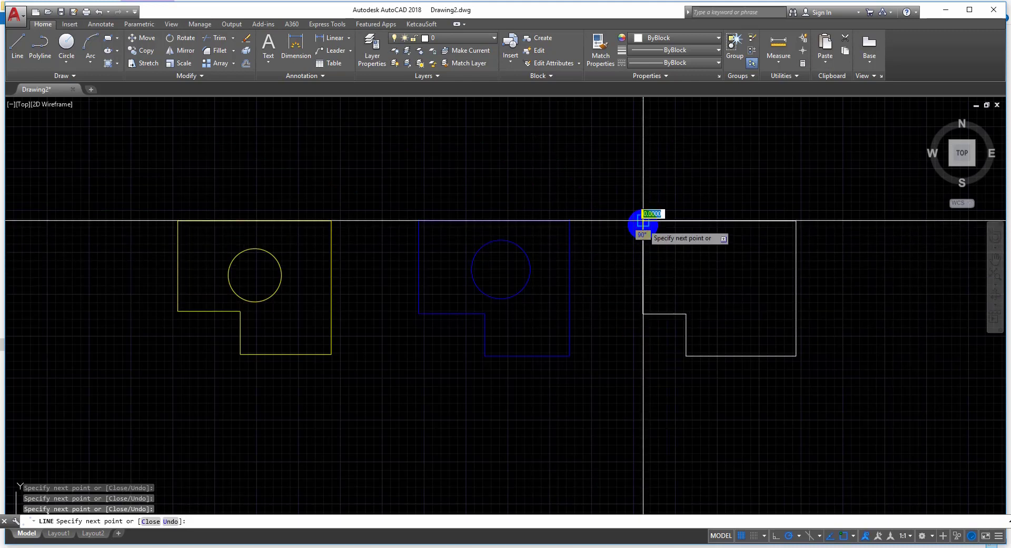
{"action": "left_click", "coordinate": [643, 220]}
{"action": "key", "text": "Escape"}
Step: Draw a circle with a radius of about 1.8 units inside the new white outline
{"action": "middle_click_drag", "start_coordinate": [722, 283], "coordinate": [479, 263]}
{"action": "type", "text": "ci"}
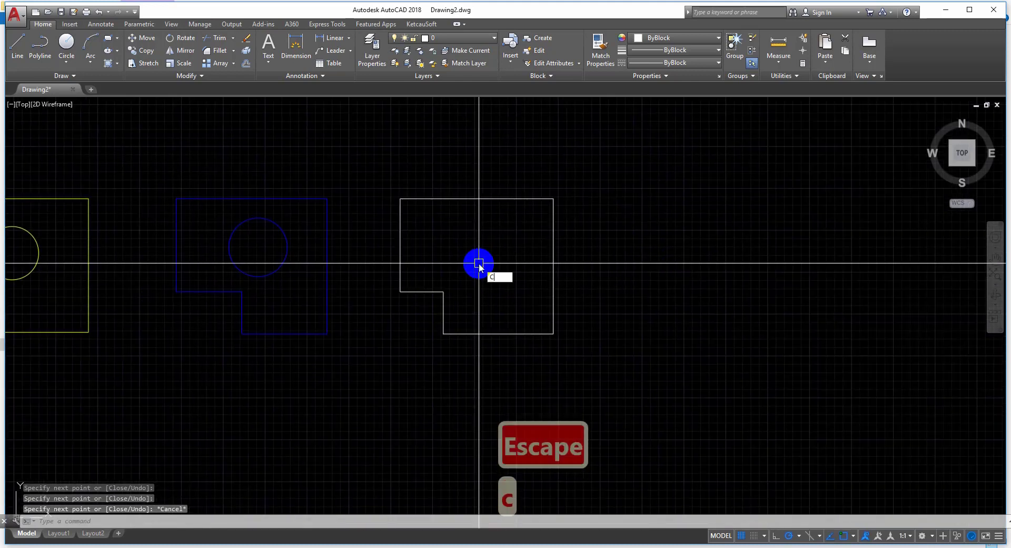
{"action": "key", "text": "Return"}
{"action": "left_click", "coordinate": [487, 246]}
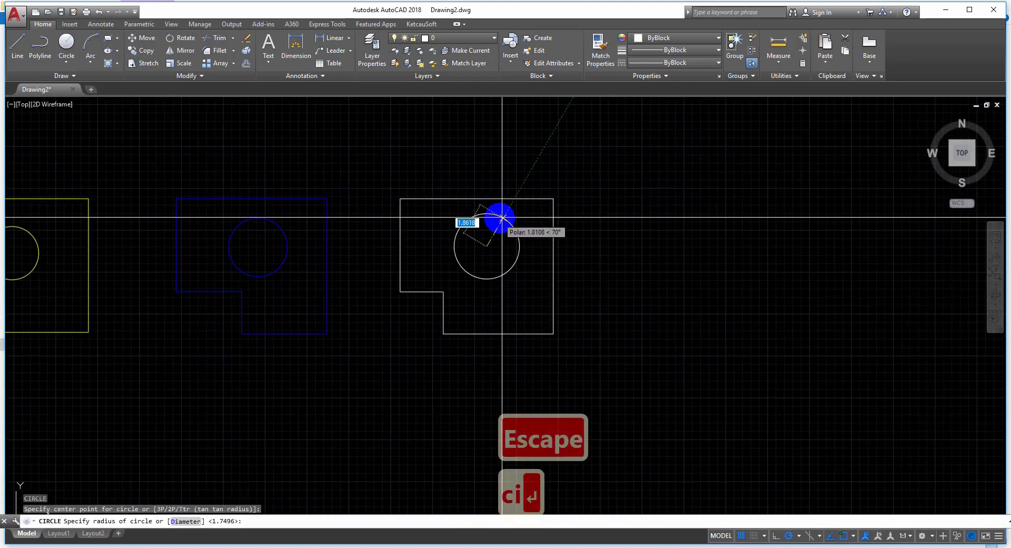
{"action": "left_click", "coordinate": [508, 224]}
Step: Select the new white outline and circle together to check their layer, color, lineweight and linetype settings
{"action": "scroll", "coordinate": [516, 242], "scroll_direction": "down", "scroll_amount": 4}
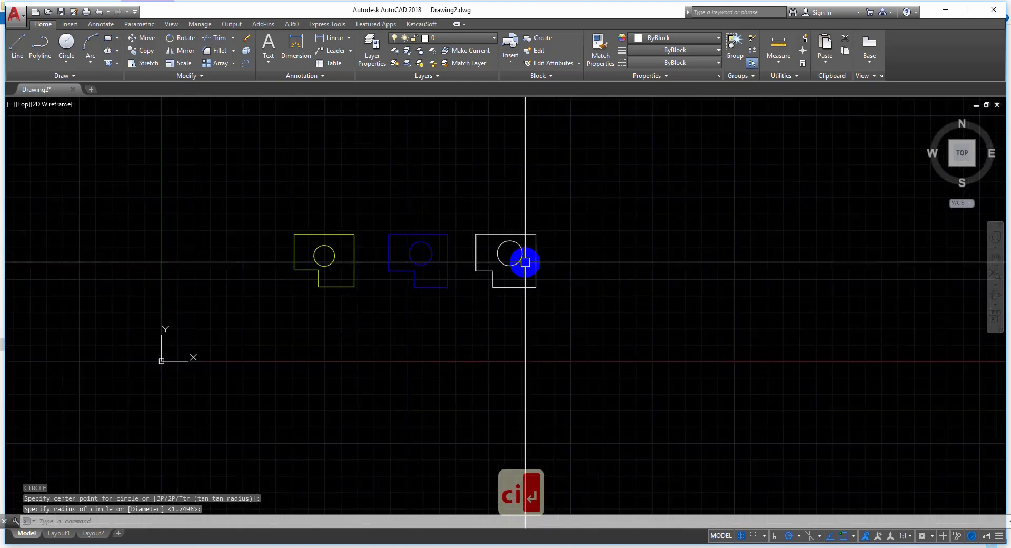
{"action": "middle_click_drag", "start_coordinate": [524, 262], "coordinate": [569, 260]}
{"action": "scroll", "coordinate": [569, 257], "scroll_direction": "up", "scroll_amount": 2}
{"action": "left_click", "coordinate": [481, 196]}
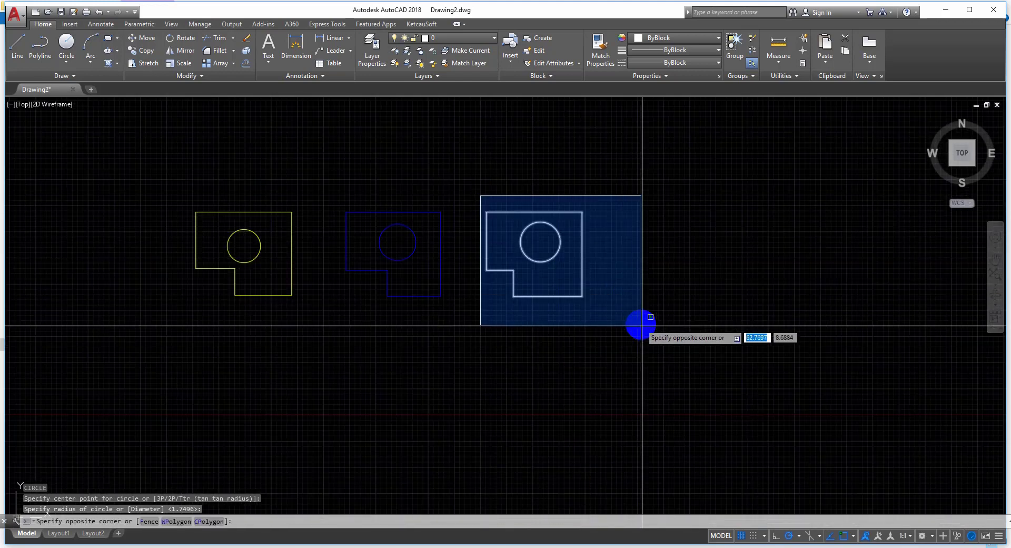
{"action": "left_click", "coordinate": [645, 303]}
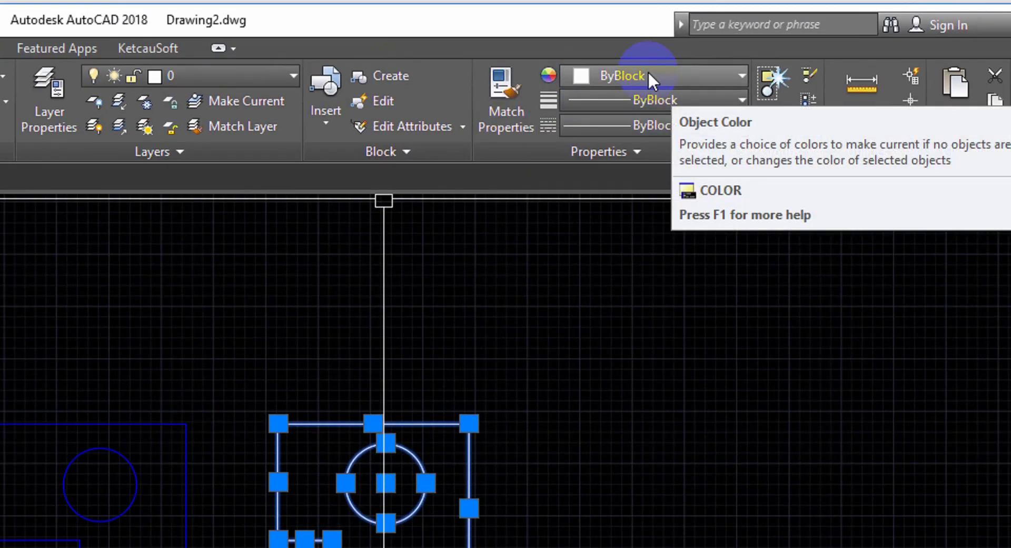
Step: Set the color, lineweight and linetype of the white outline and circle to ByLayer, and clear the selection
{"action": "left_click", "coordinate": [648, 72]}
{"action": "left_click", "coordinate": [635, 101]}
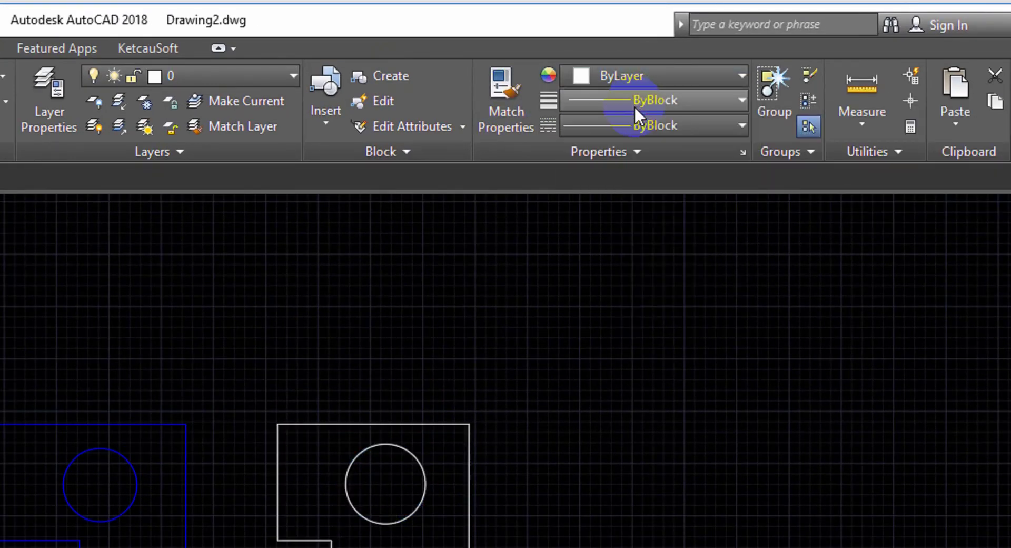
{"action": "left_click", "coordinate": [634, 105]}
{"action": "left_click", "coordinate": [652, 129]}
{"action": "left_click", "coordinate": [657, 99]}
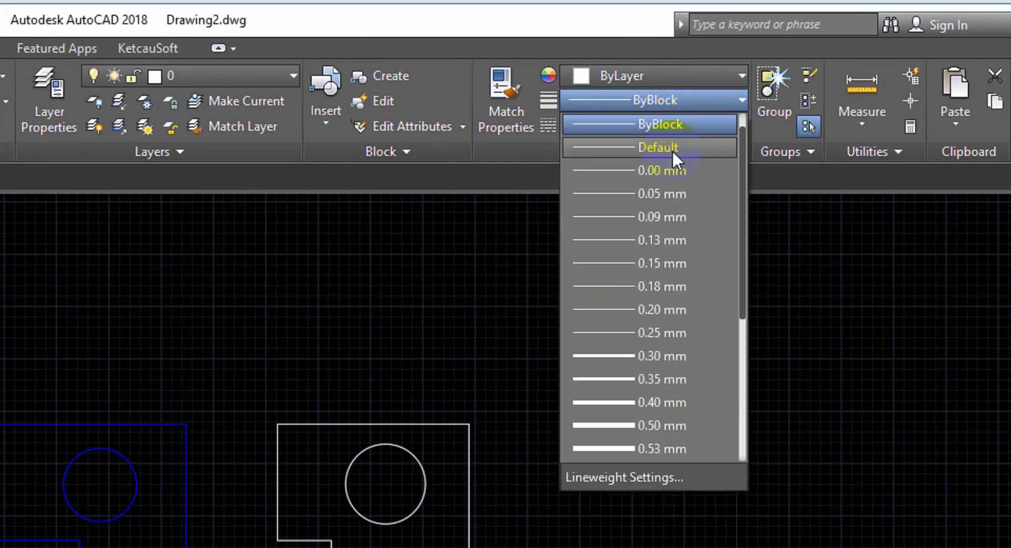
{"action": "scroll", "coordinate": [673, 146], "scroll_direction": "up", "scroll_amount": 1}
{"action": "left_click", "coordinate": [674, 126]}
{"action": "left_click", "coordinate": [674, 124]}
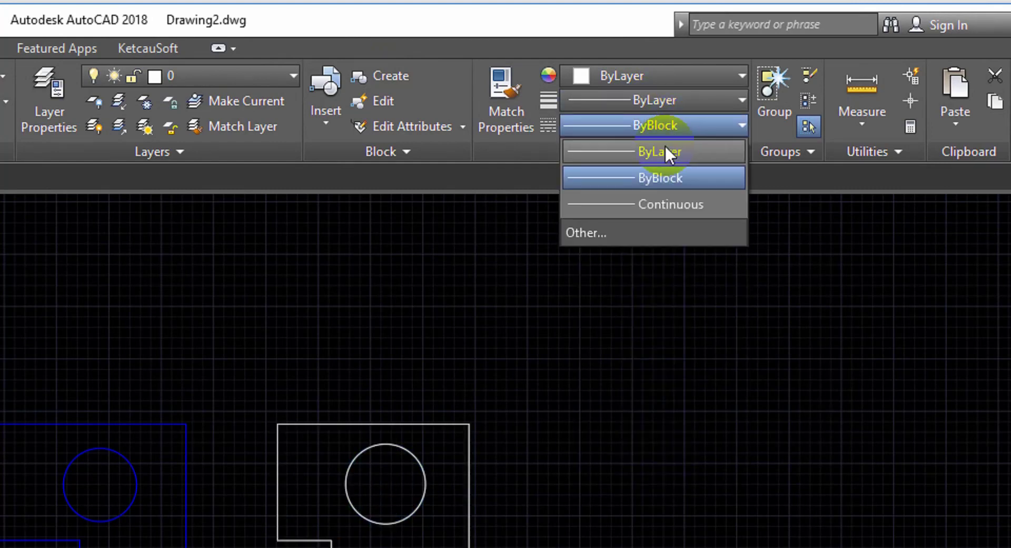
{"action": "left_click", "coordinate": [665, 151]}
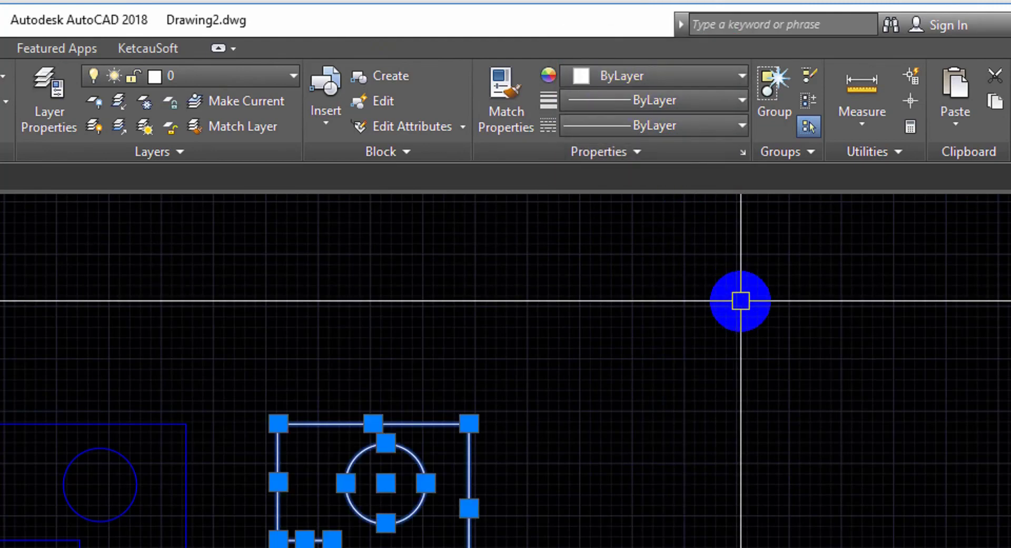
{"action": "key", "text": "F5"}
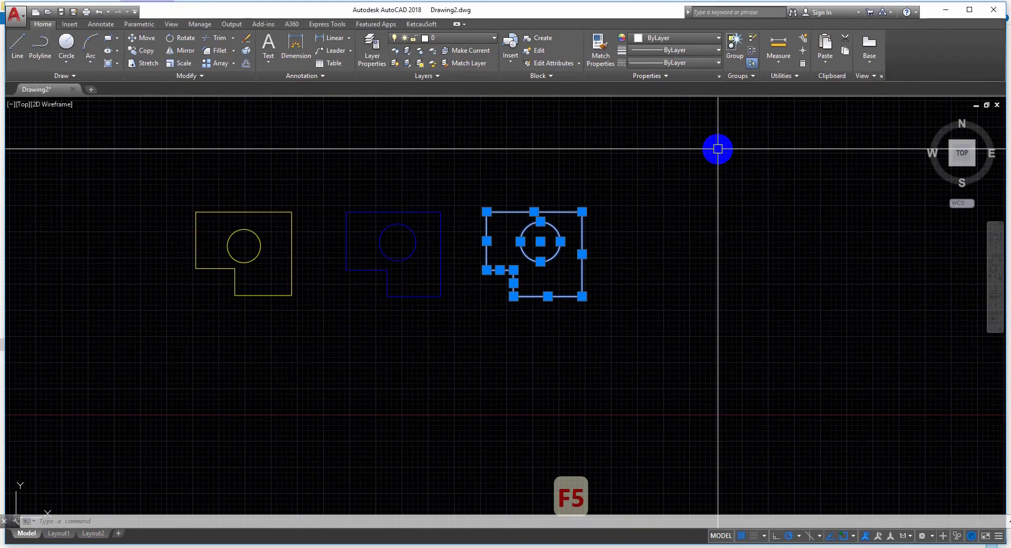
{"action": "key", "text": "Escape"}
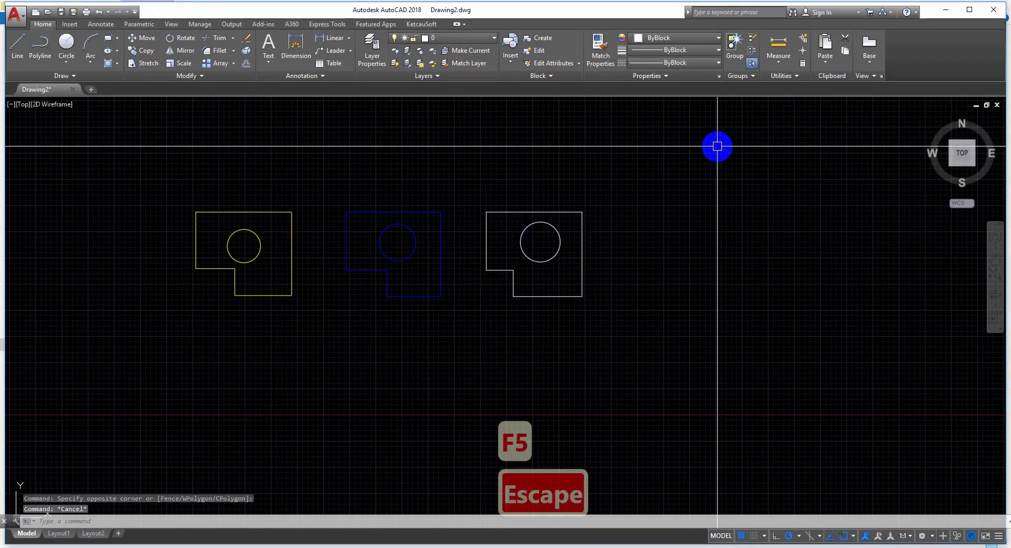
Step: Create a block named 3 from the white outline and circle, with the base point at the outline's upper-right corner
{"action": "type", "text": "b"}
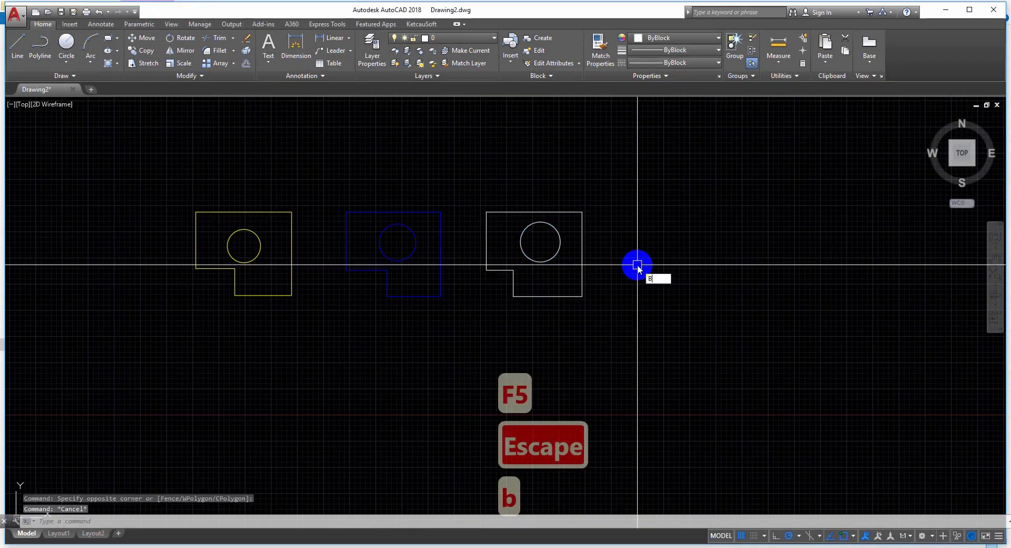
{"action": "key", "text": "Return"}
{"action": "type", "text": "3"}
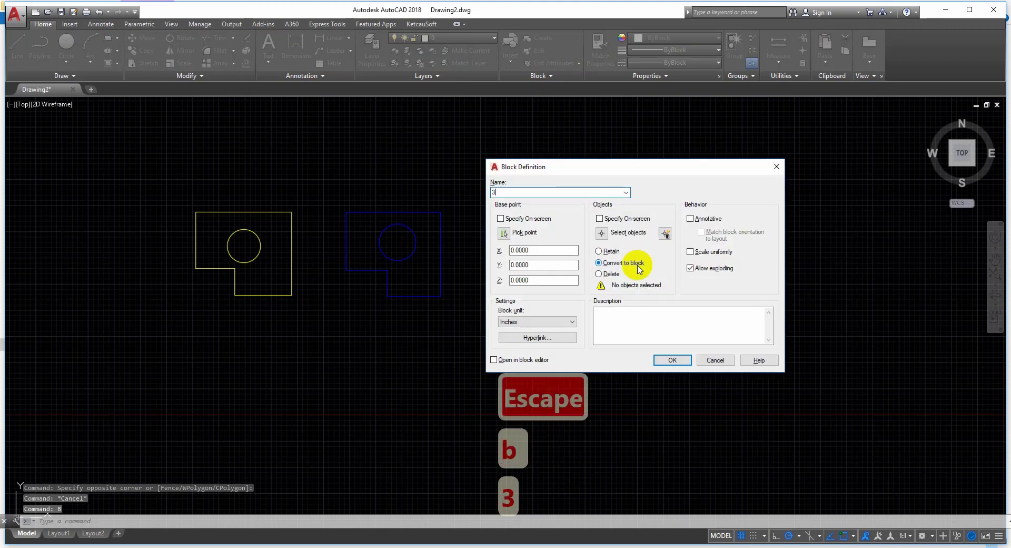
{"action": "left_click", "coordinate": [503, 233]}
{"action": "left_click", "coordinate": [592, 211]}
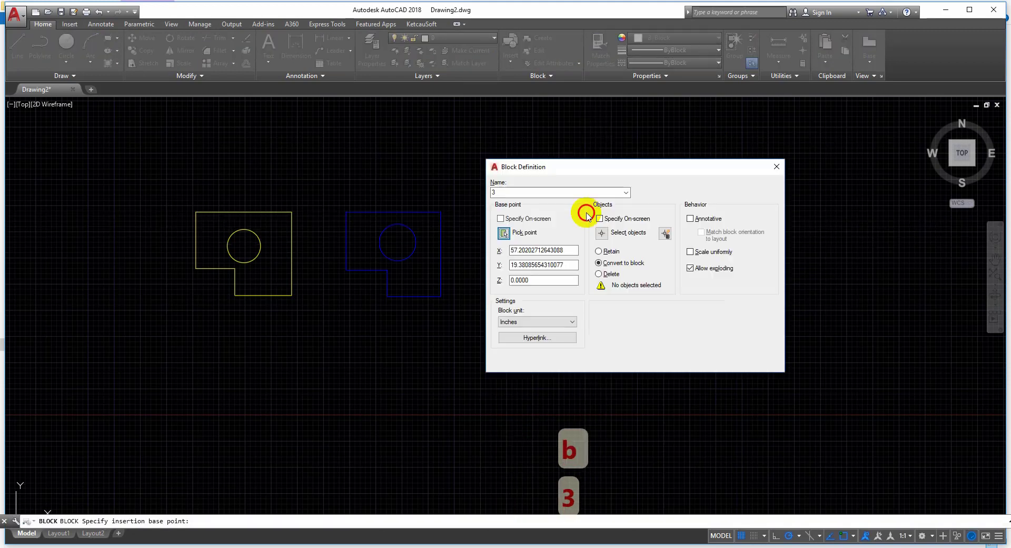
{"action": "left_click", "coordinate": [601, 233]}
{"action": "left_click", "coordinate": [478, 198]}
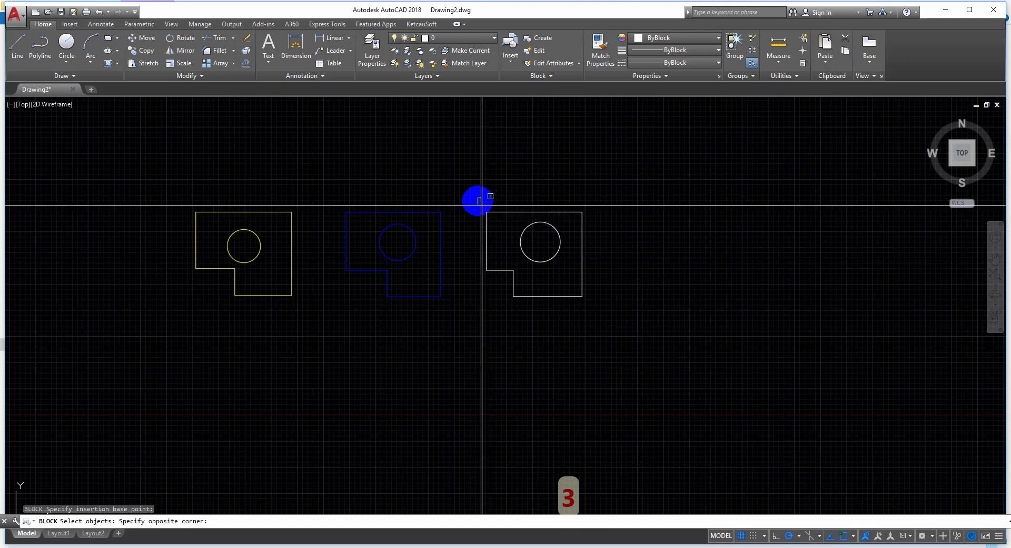
{"action": "left_click", "coordinate": [613, 323]}
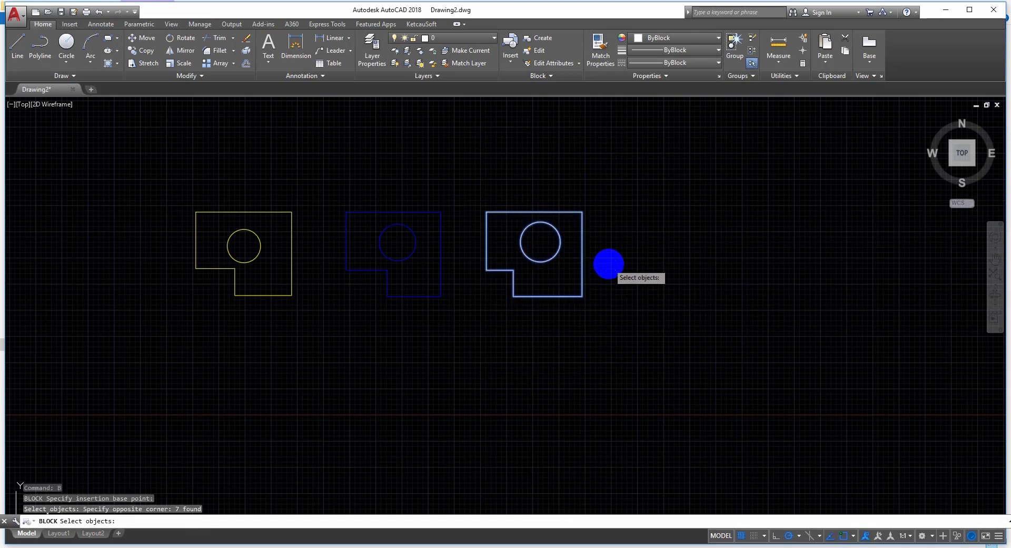
{"action": "key", "text": "Return"}
{"action": "left_click", "coordinate": [671, 360]}
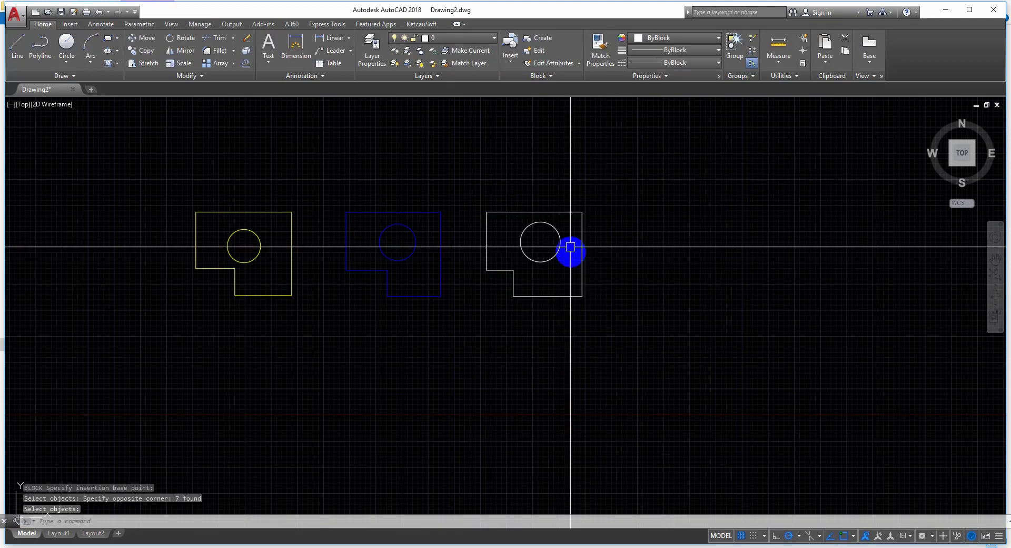
Step: Select the new white block and assign it to Layer1
{"action": "left_click", "coordinate": [570, 211]}
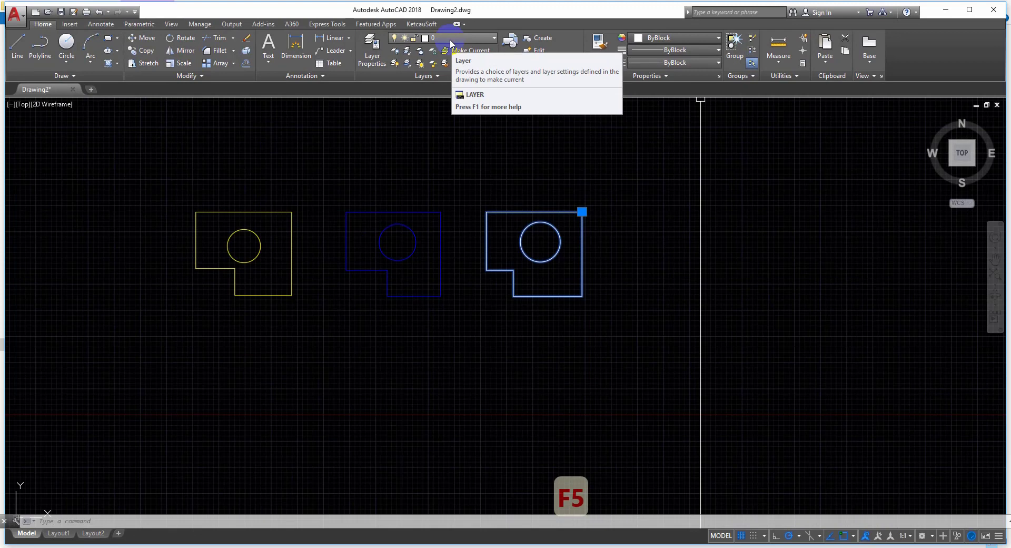
{"action": "key", "text": "Escape"}
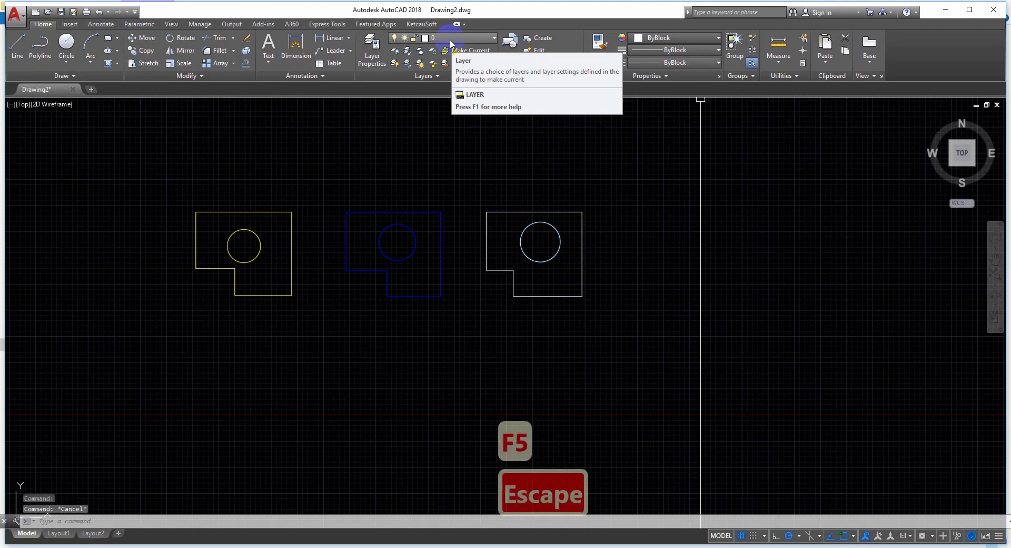
{"action": "left_click", "coordinate": [559, 211]}
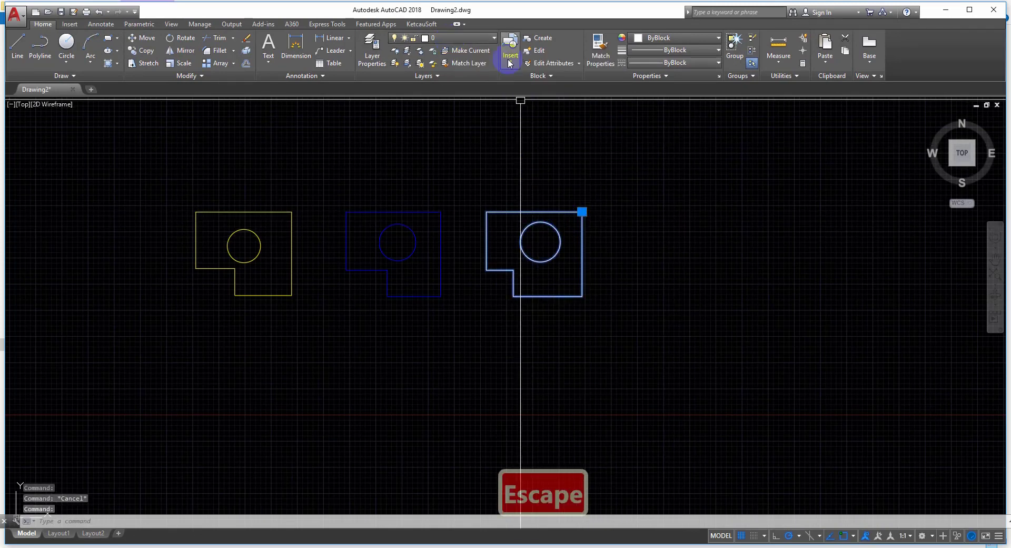
{"action": "left_click", "coordinate": [490, 40]}
{"action": "left_click", "coordinate": [465, 63]}
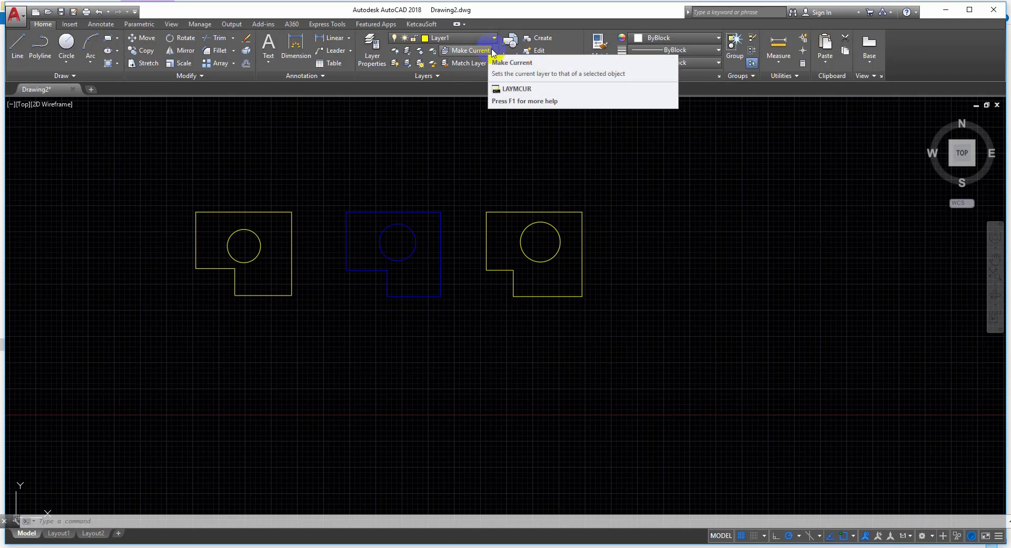
Step: Change the selected block's layer to Layer2 and to Layer4 in turn
{"action": "left_click", "coordinate": [466, 36]}
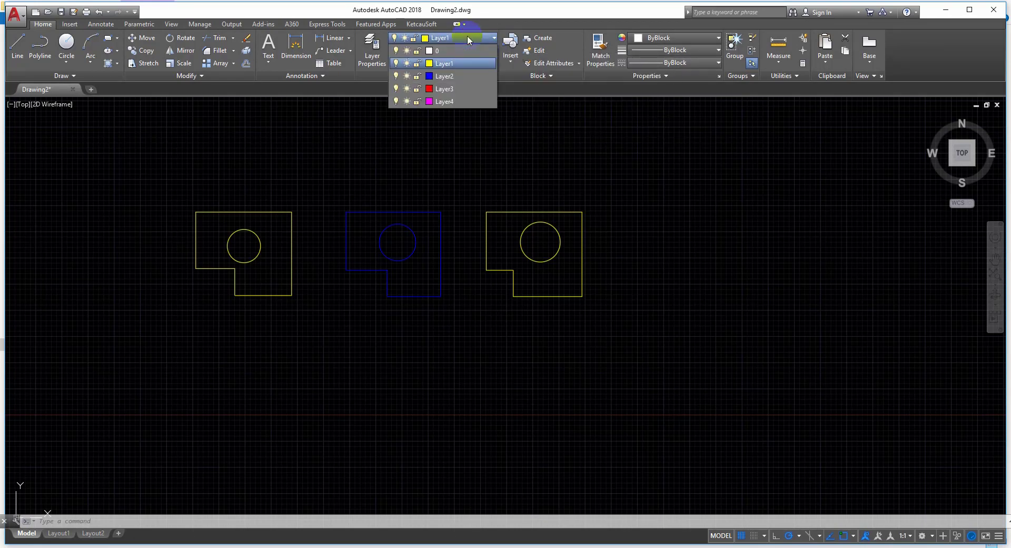
{"action": "left_click", "coordinate": [453, 78]}
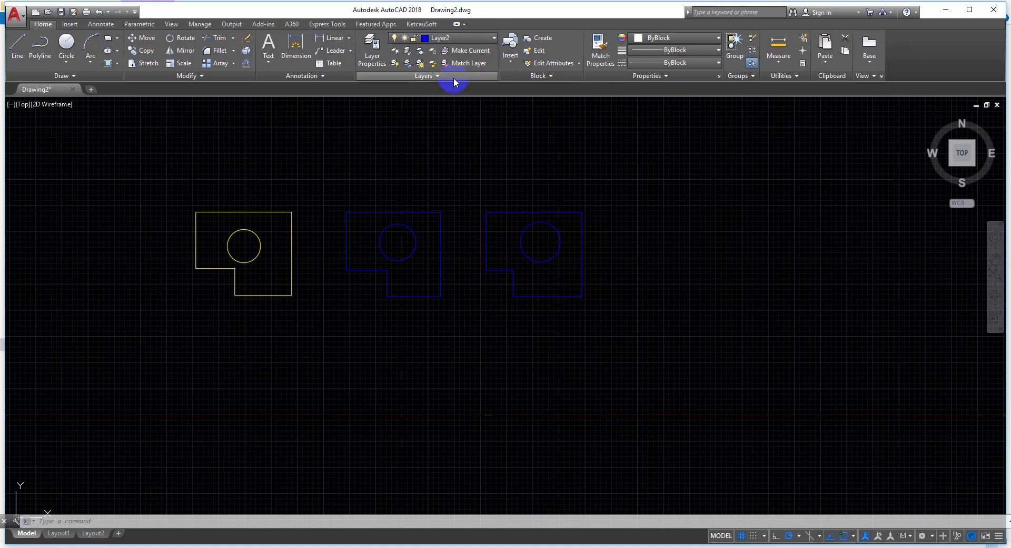
{"action": "left_click", "coordinate": [447, 36]}
{"action": "left_click", "coordinate": [445, 101]}
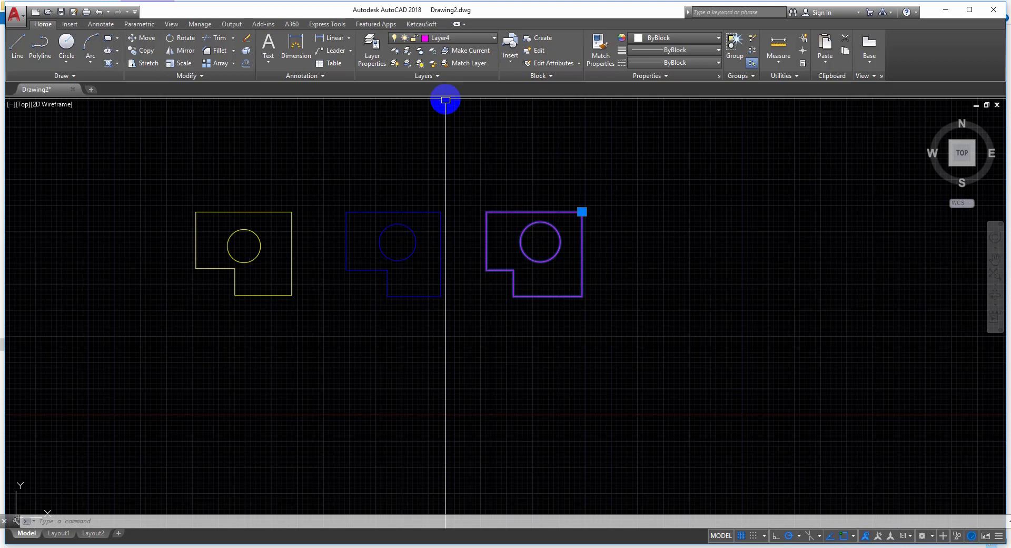
Step: Assign the selected block to Layer3 and clear the selection
{"action": "left_click", "coordinate": [455, 39]}
{"action": "left_click", "coordinate": [447, 88]}
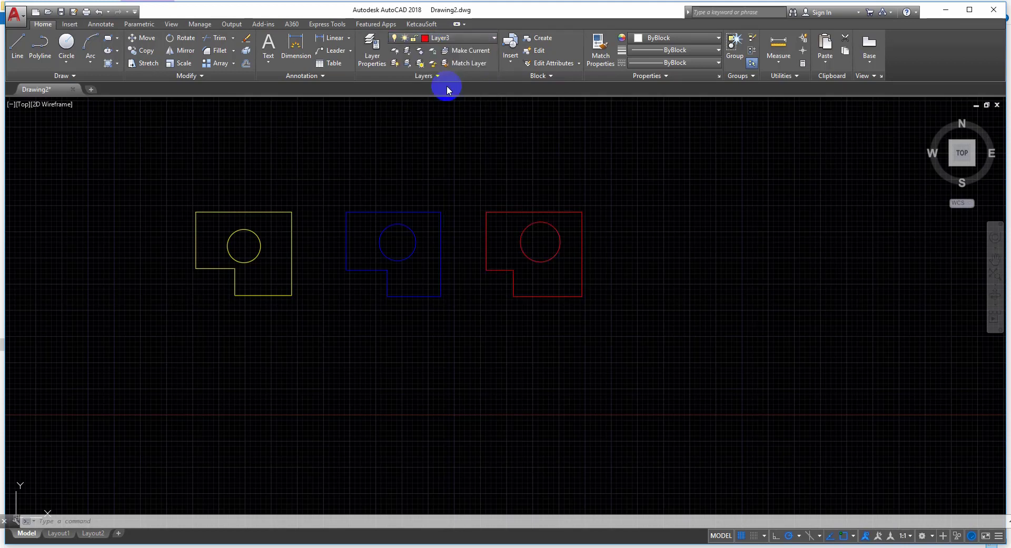
{"action": "key", "text": "Escape"}
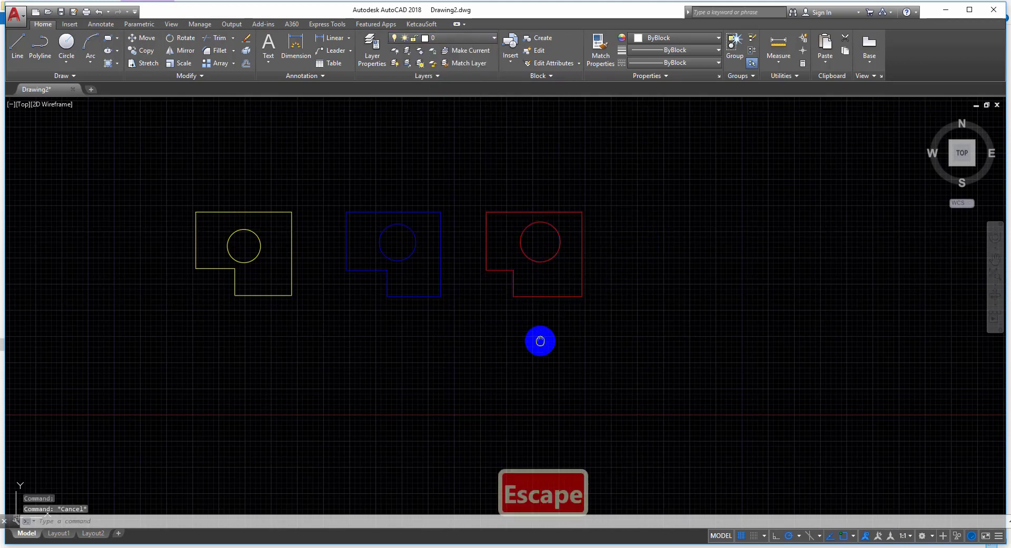
Step: Select the red, blue and yellow blocks one at a time to compare their layer, color, lineweight and linetype settings
{"action": "middle_click_drag", "start_coordinate": [540, 341], "coordinate": [602, 346]}
{"action": "middle_click_drag", "start_coordinate": [521, 322], "coordinate": [529, 318]}
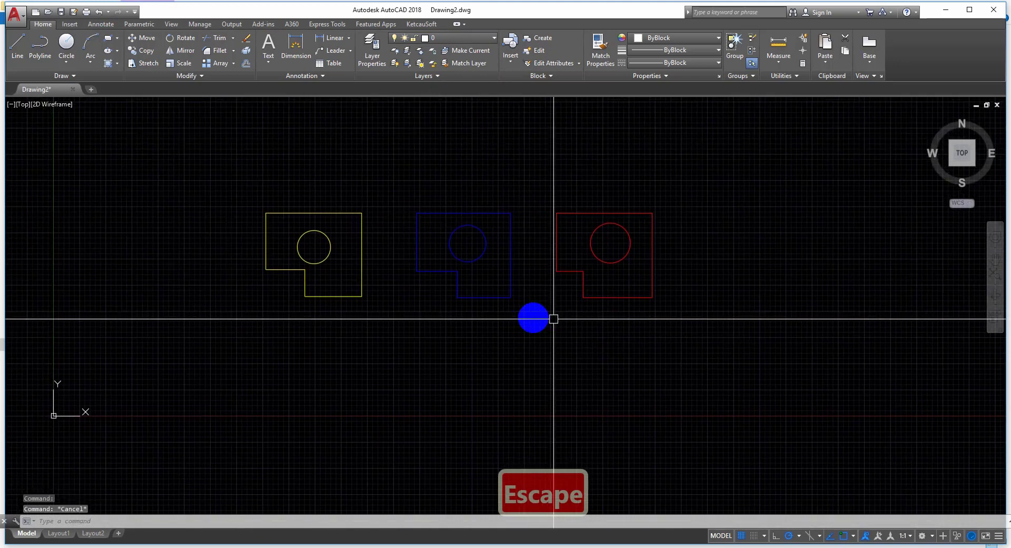
{"action": "left_click", "coordinate": [653, 242]}
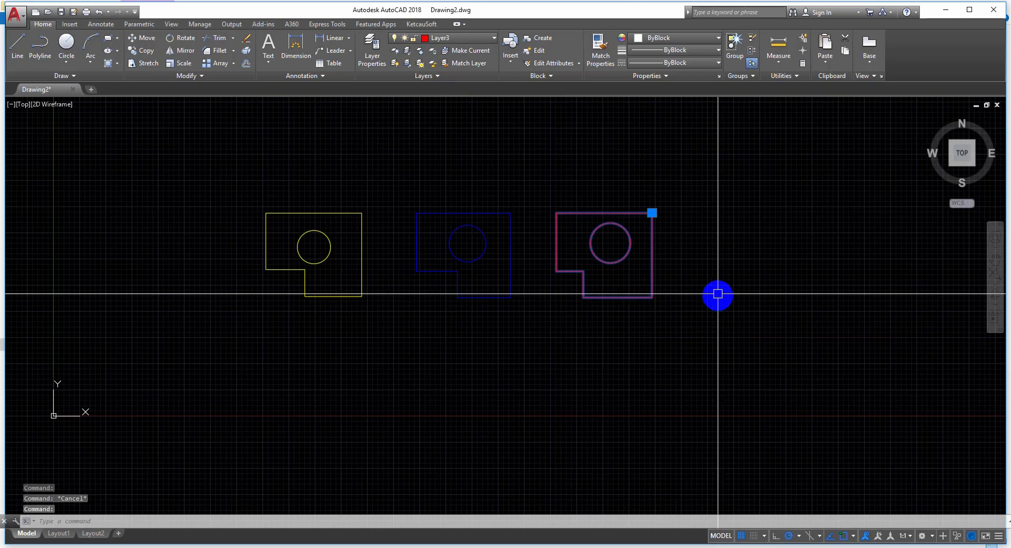
{"action": "key", "text": "Escape"}
{"action": "left_click", "coordinate": [506, 216]}
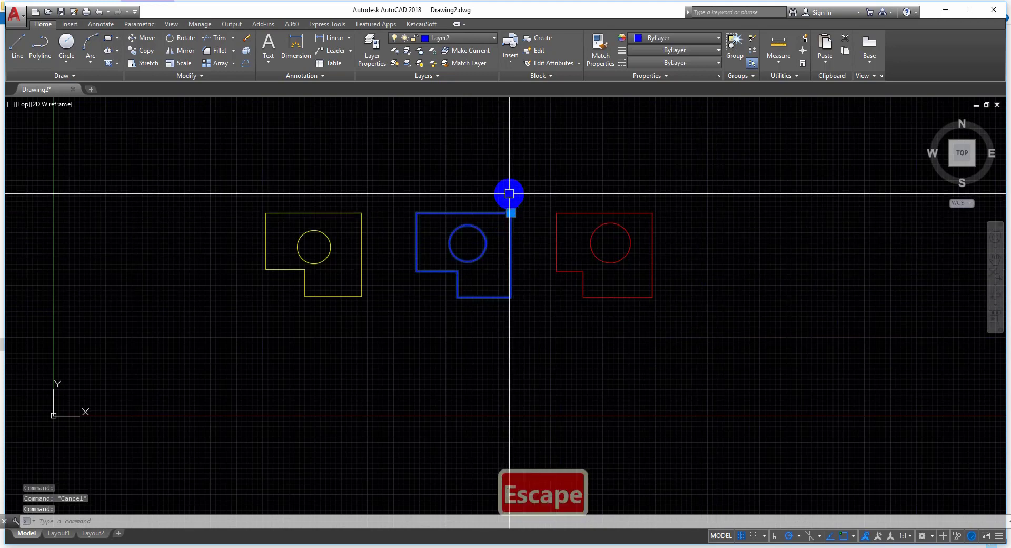
{"action": "key", "text": "Escape"}
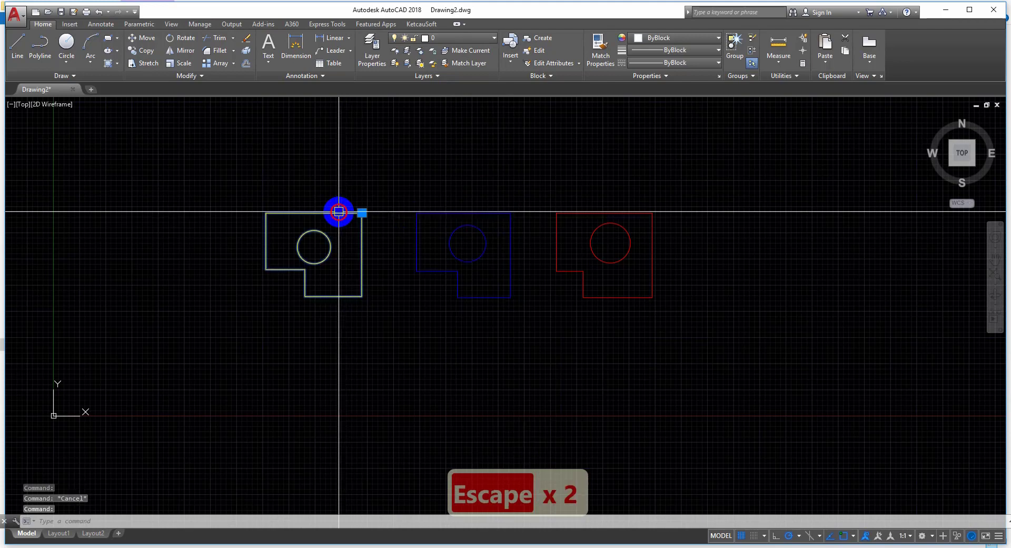
{"action": "left_click", "coordinate": [339, 212]}
{"action": "left_click", "coordinate": [315, 207]}
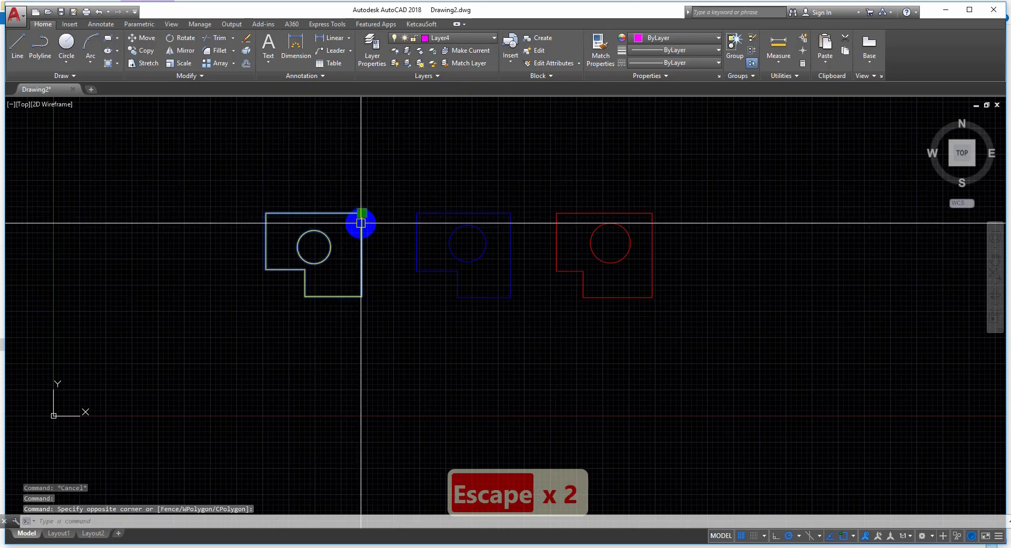
{"action": "key", "text": "Escape"}
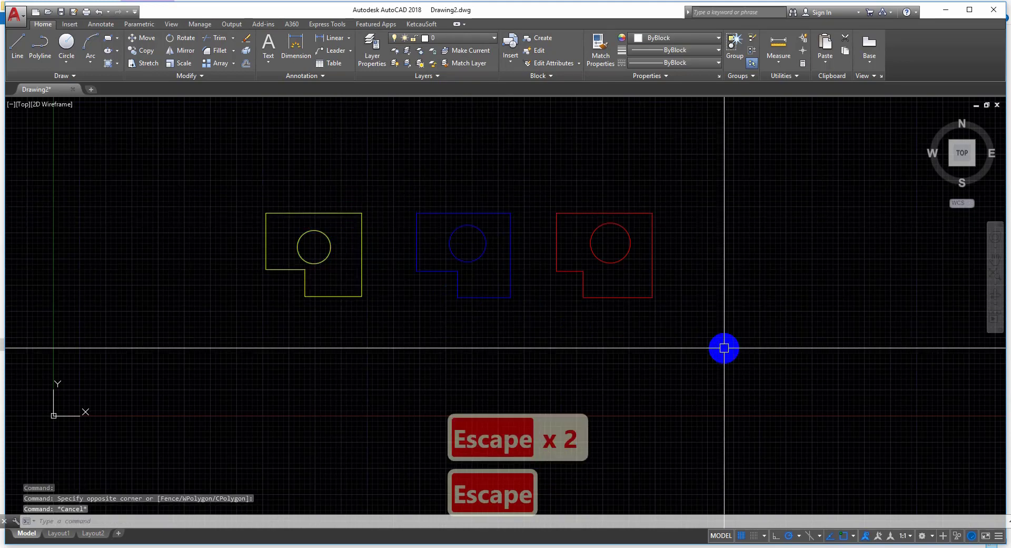
{"action": "scroll", "coordinate": [732, 379], "scroll_direction": "up", "scroll_amount": 3}
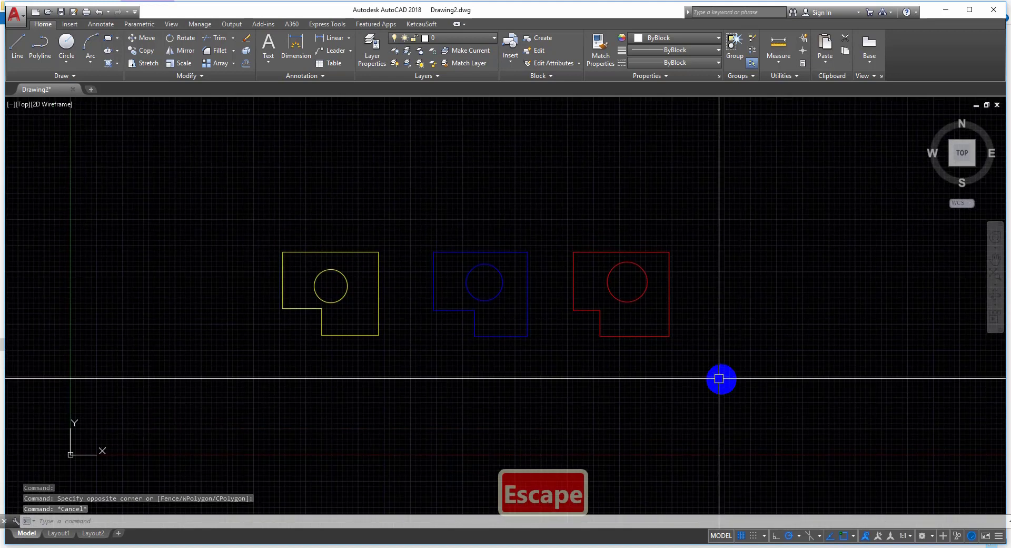
{"action": "middle_click_drag", "start_coordinate": [715, 377], "coordinate": [837, 407]}
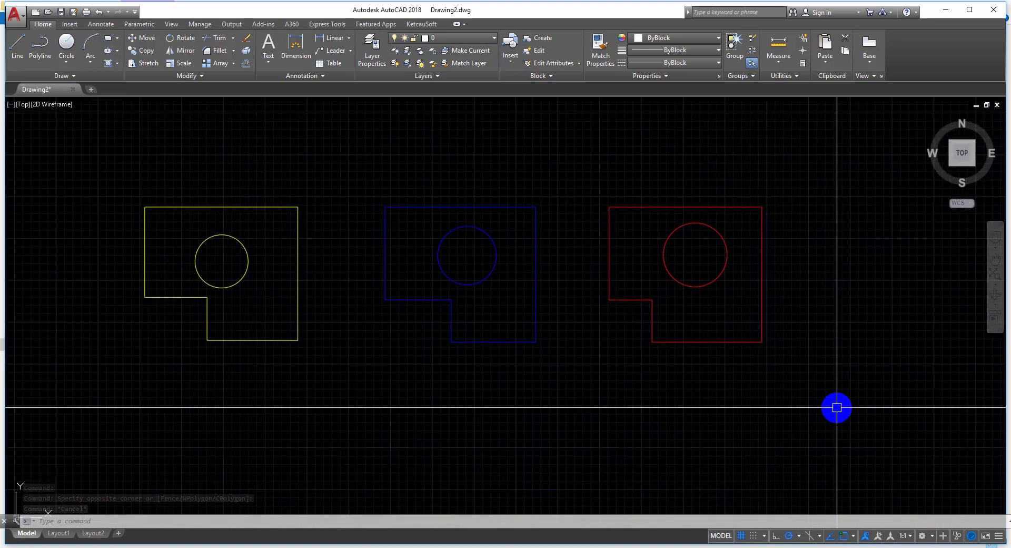